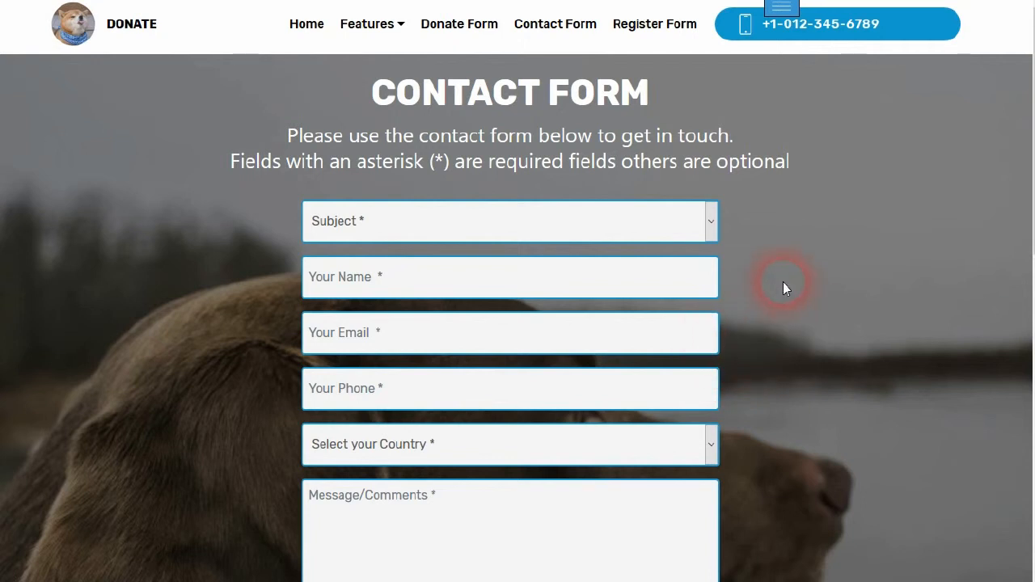
Examine the contact form's input fields, file upload area and consent checkboxes from top to bottom.
scroll(744, 283, "down", 4)
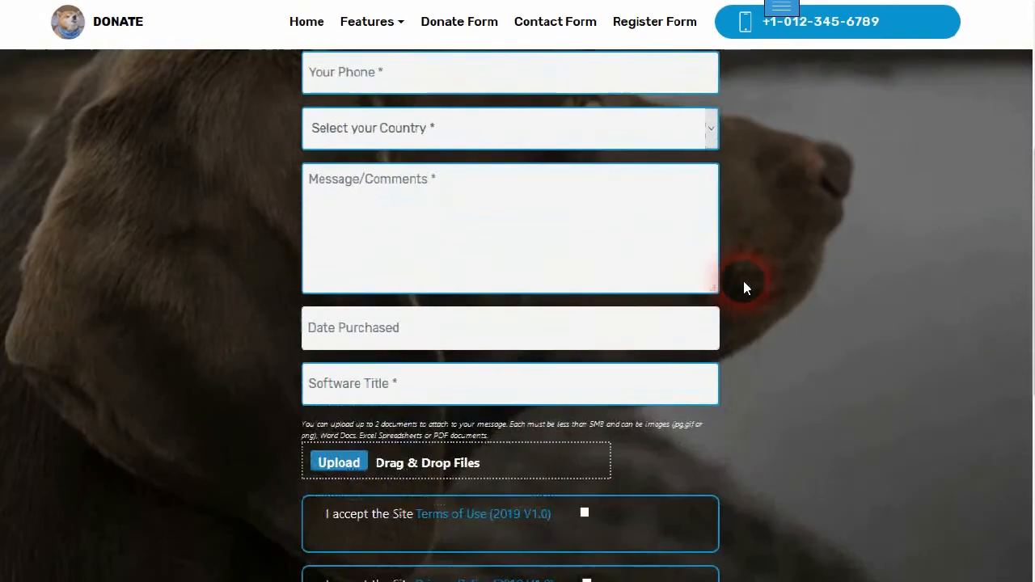
scroll(744, 285, "down", 2)
scroll(745, 284, "up", 5)
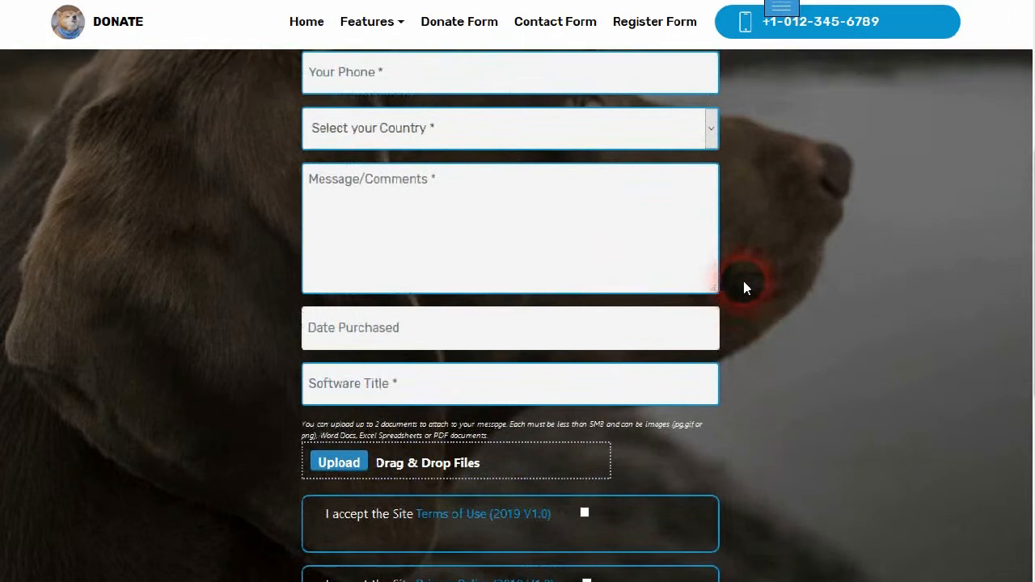
scroll(743, 281, "up", 1)
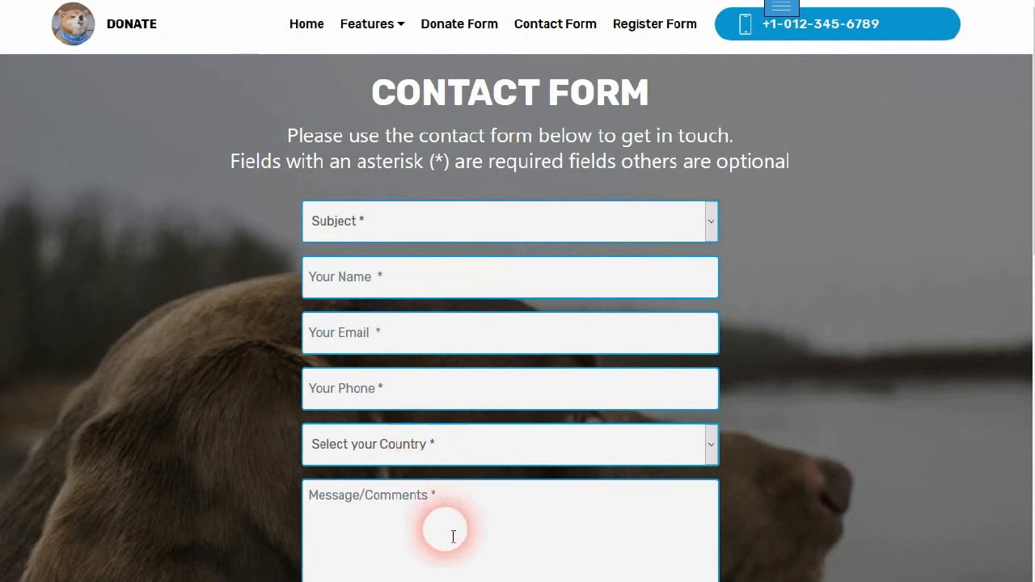
scroll(480, 518, "down", 3)
scroll(480, 511, "down", 1)
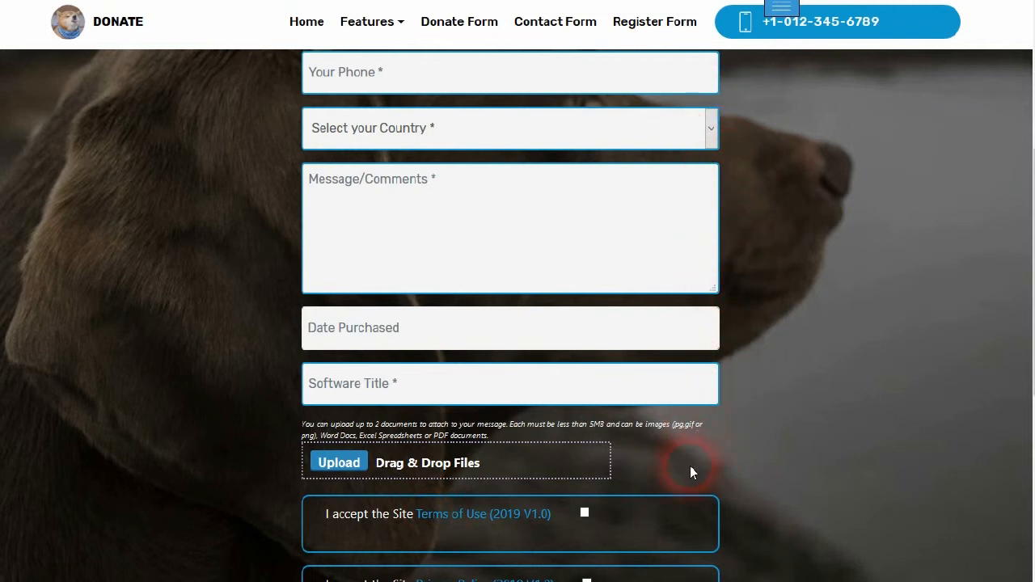
scroll(672, 453, "down", 2)
scroll(666, 452, "up", 5)
scroll(619, 402, "up", 2)
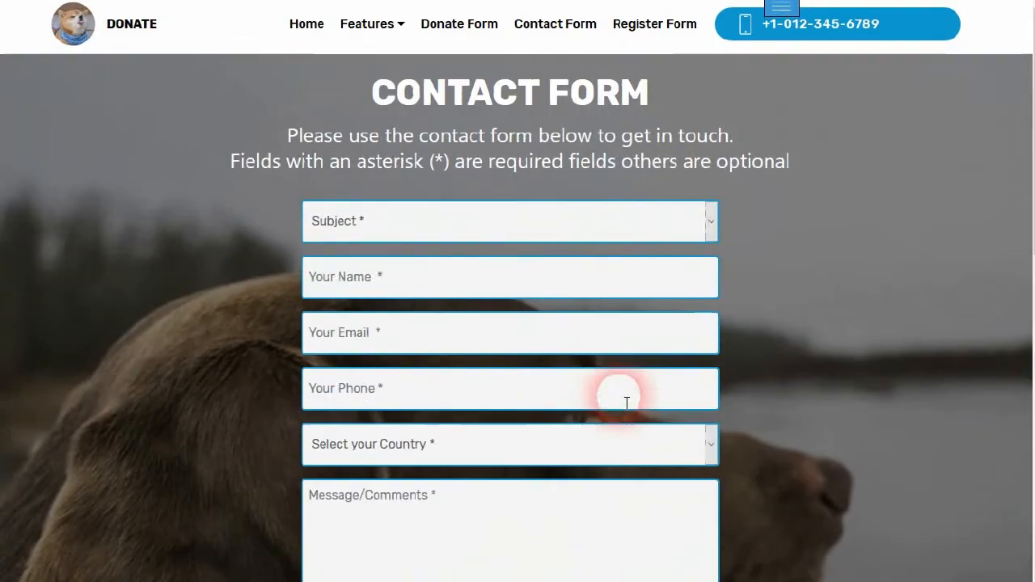
Set the contact form's subject to Sending a Message and fill in the sender's full name from the saved suggestions.
left_click(457, 224)
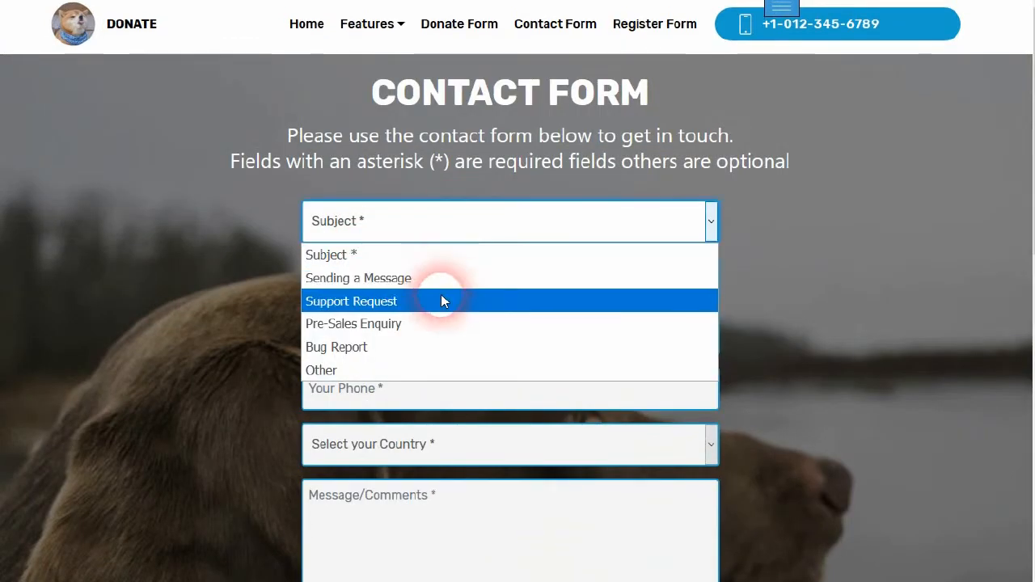
left_click(370, 283)
left_click(498, 285)
left_click(499, 285)
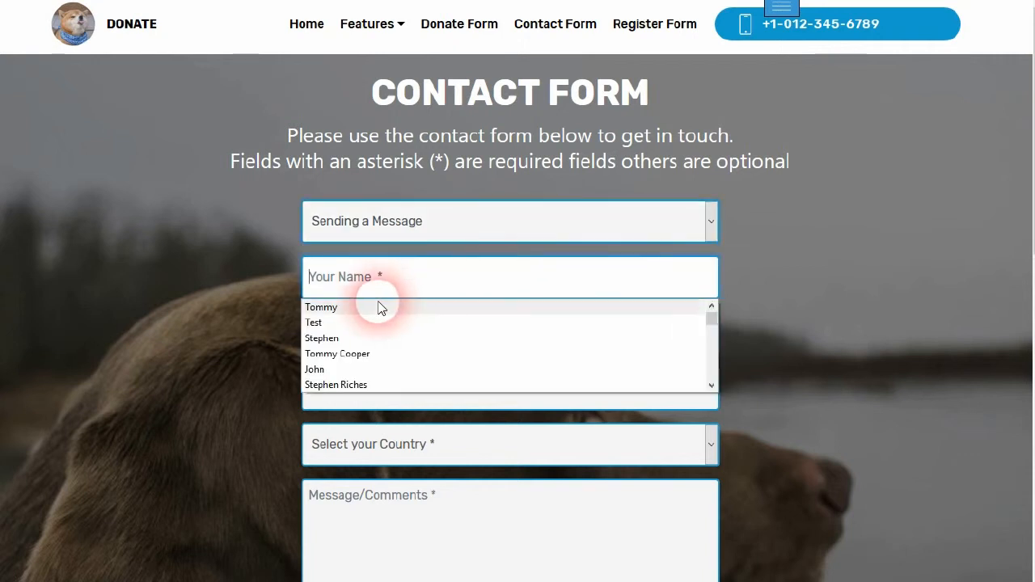
left_click(377, 355)
Fill in the sender's e-mail address and phone number from the saved suggestions.
left_click(421, 341)
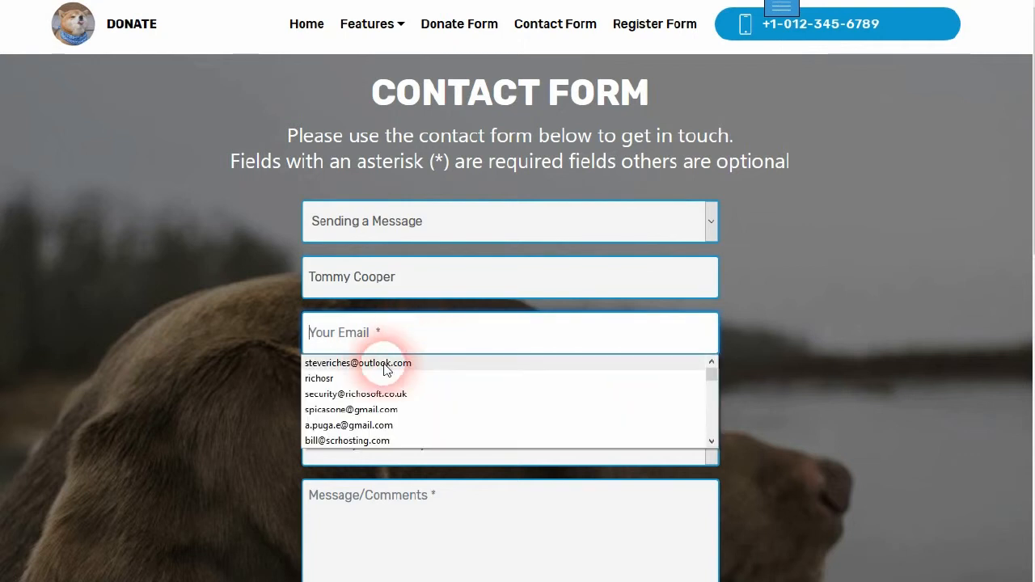
left_click(389, 363)
left_click(421, 405)
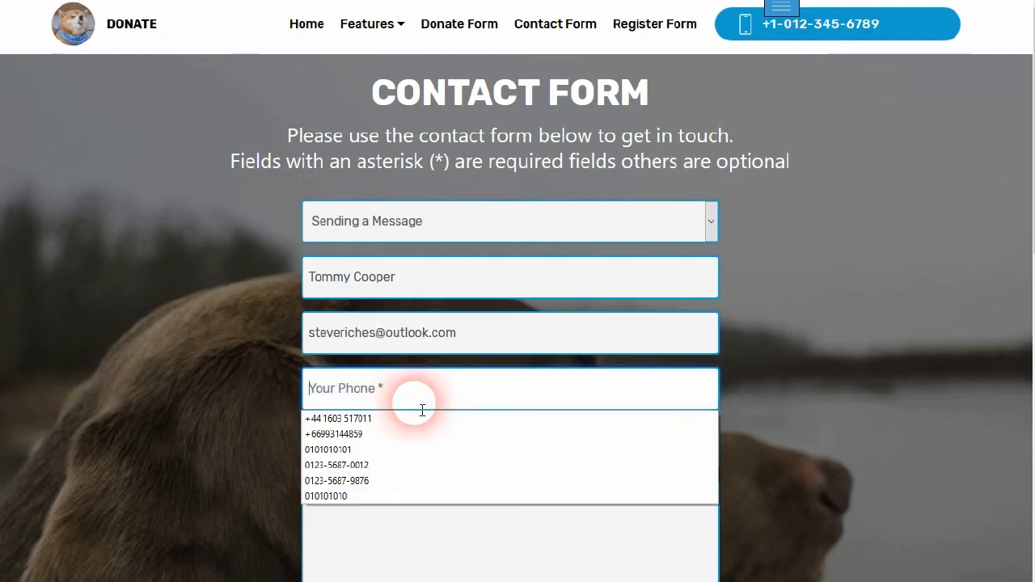
left_click(397, 419)
Select United Kingdom as the country in the contact form.
scroll(397, 420, "down", 2)
left_click(443, 291)
left_click(372, 368)
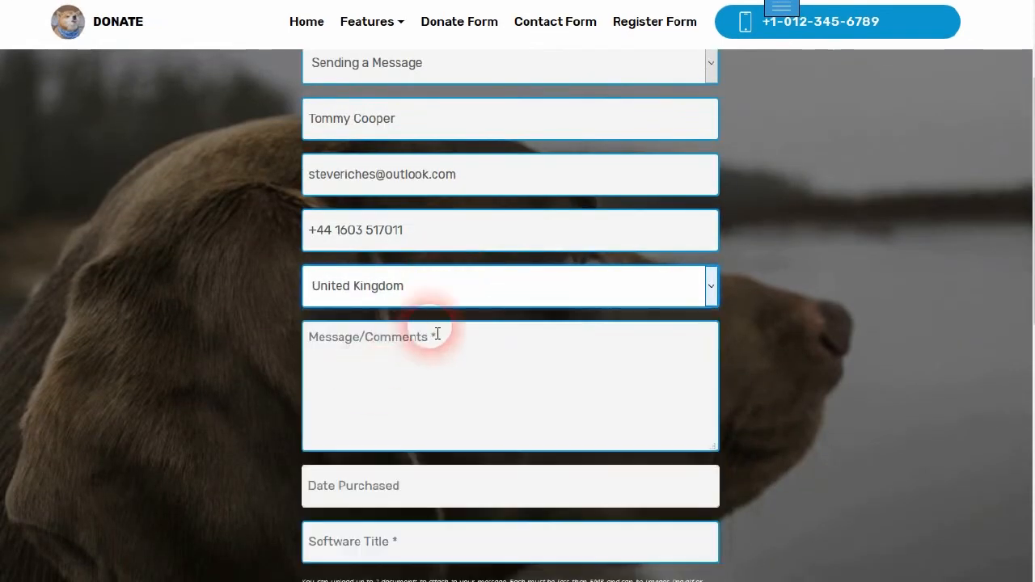
Enter "This is a test" as the contact form's message.
scroll(434, 331, "down", 5)
scroll(440, 340, "up", 2)
scroll(443, 336, "up", 2)
left_click(428, 286)
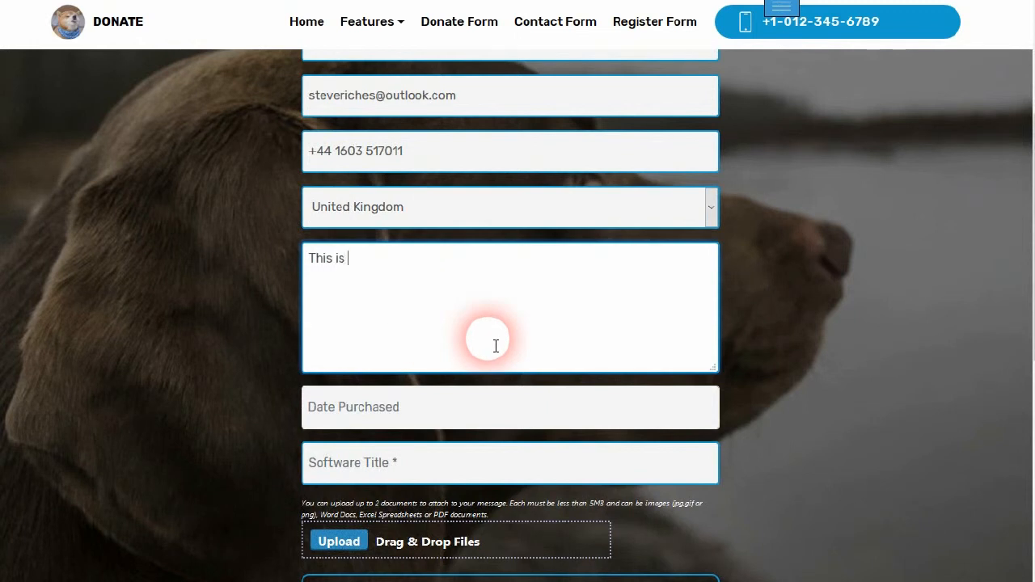
type("This is a test")
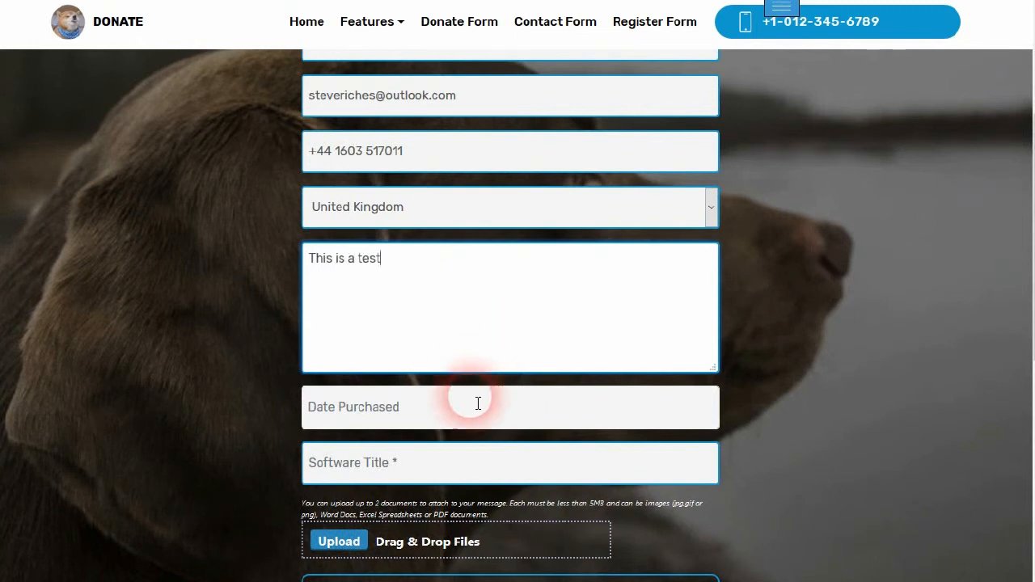
Set the purchase date to Saturday 01 June 2019 and enter "My Program" as the software title.
left_click(457, 416)
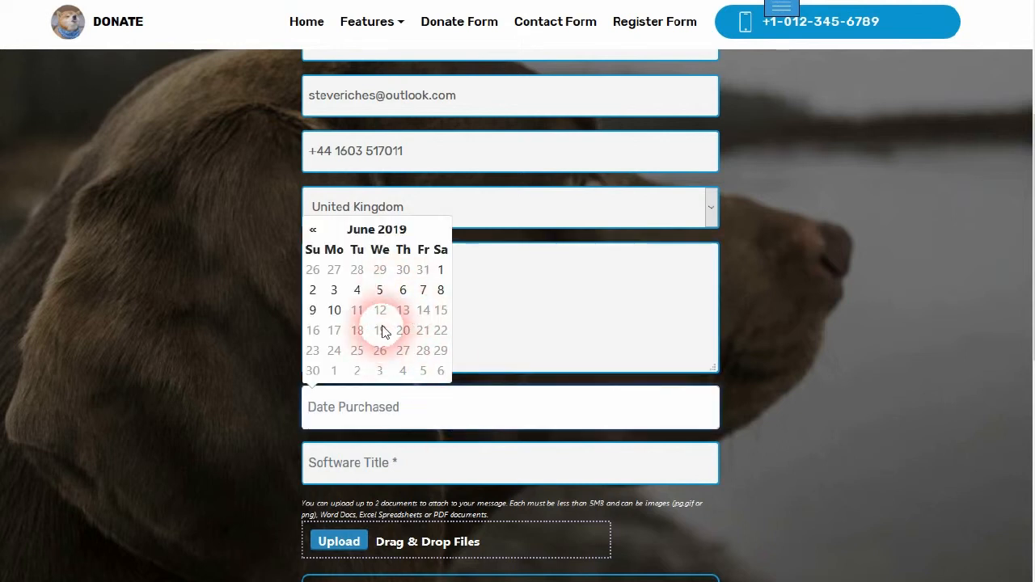
left_click(440, 272)
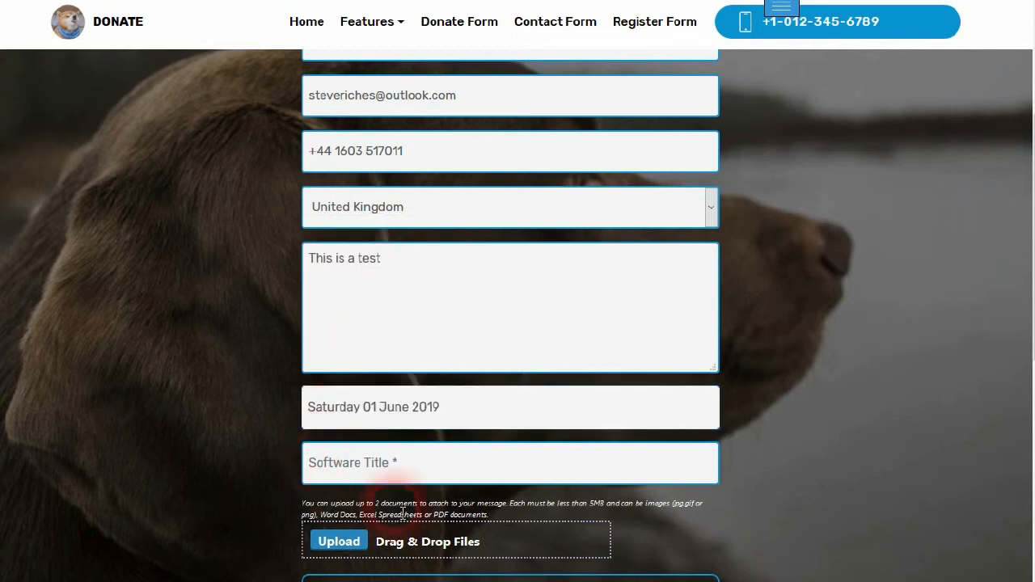
scroll(448, 453, "down", 2)
left_click(423, 319)
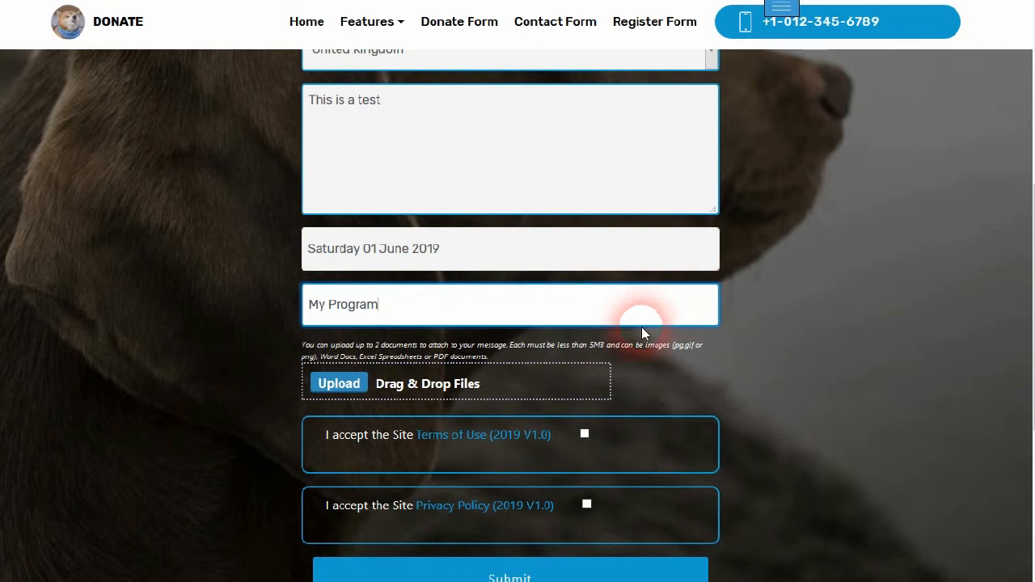
Upload the images bean.jpg, bean1.jpg and beanb.jpg together from the Pictures folder as form attachments.
scroll(592, 338, "down", 2)
left_click(353, 228)
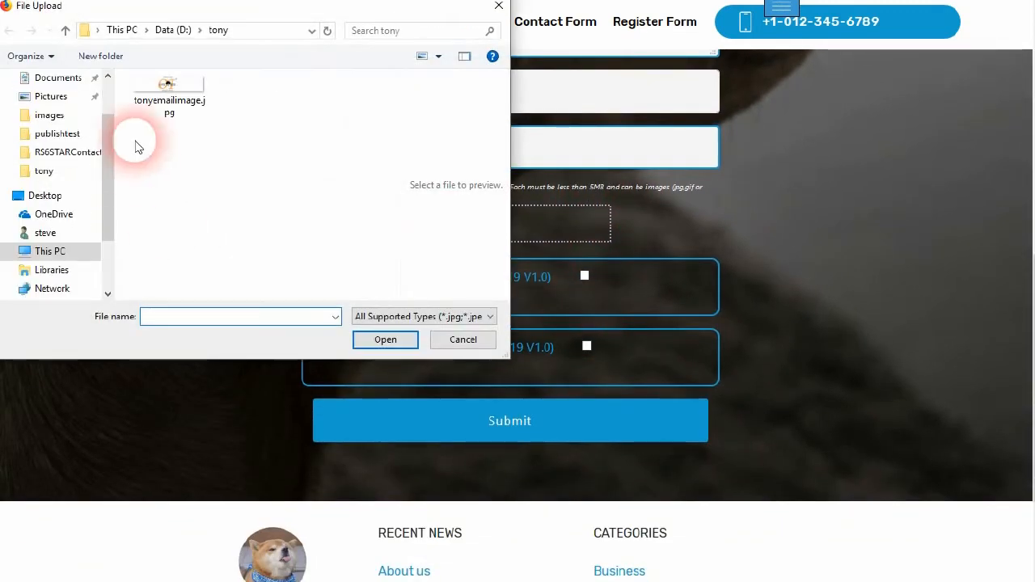
left_click(172, 30)
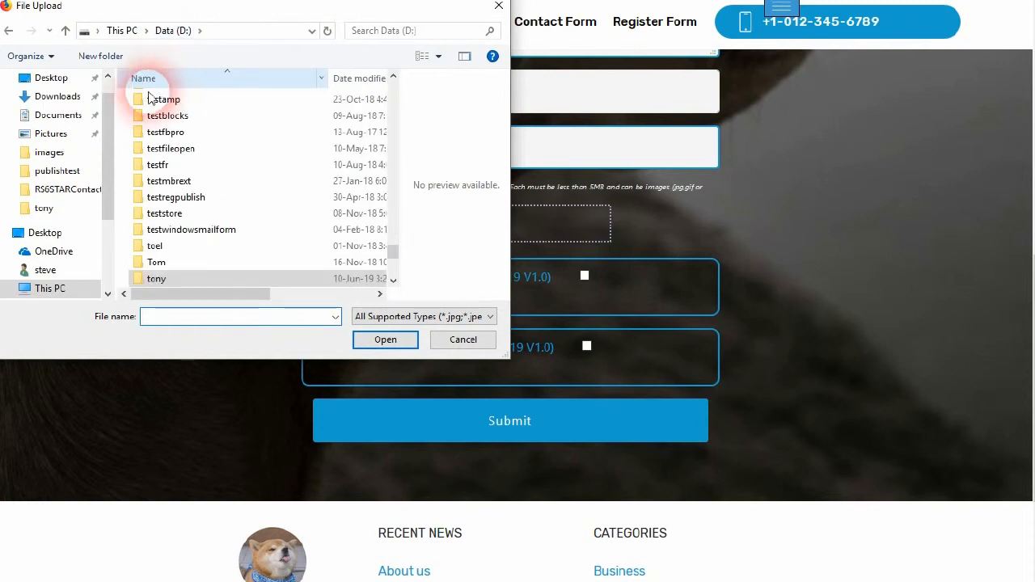
left_click_drag(106, 124, 104, 81)
left_click(57, 156)
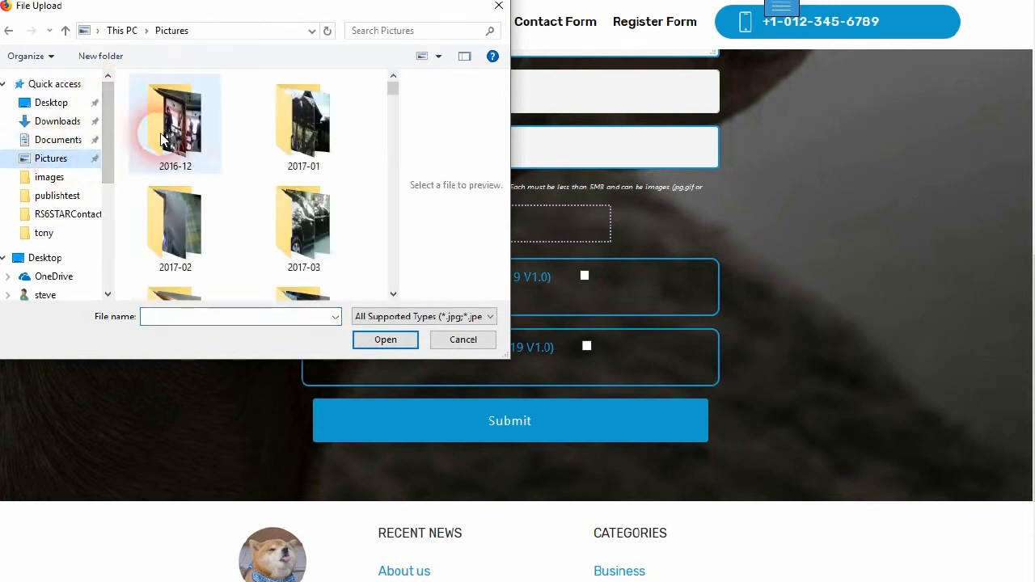
left_click_drag(393, 87, 383, 143)
left_click(300, 196)
left_click(302, 279, "shift")
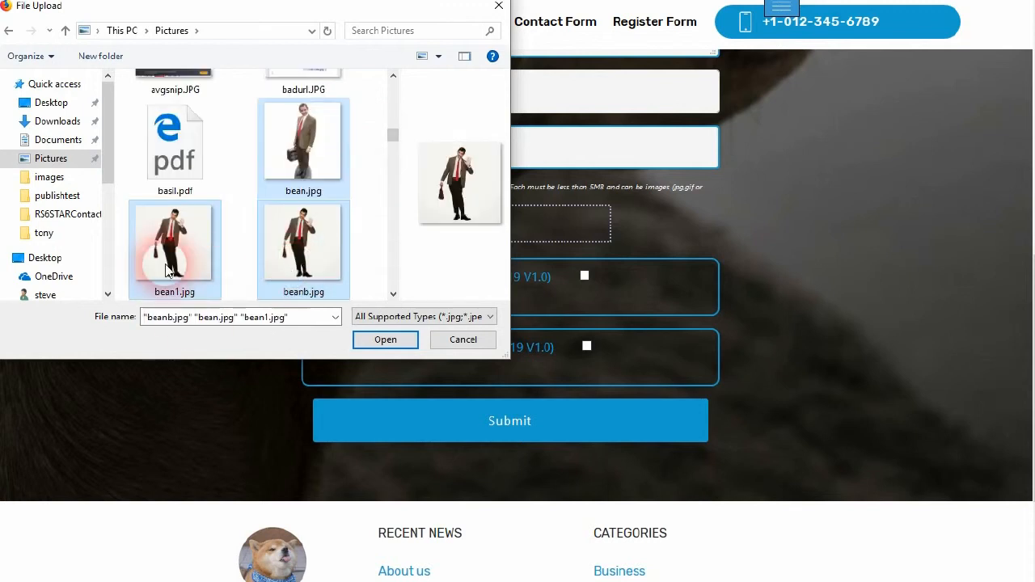
left_click(380, 340)
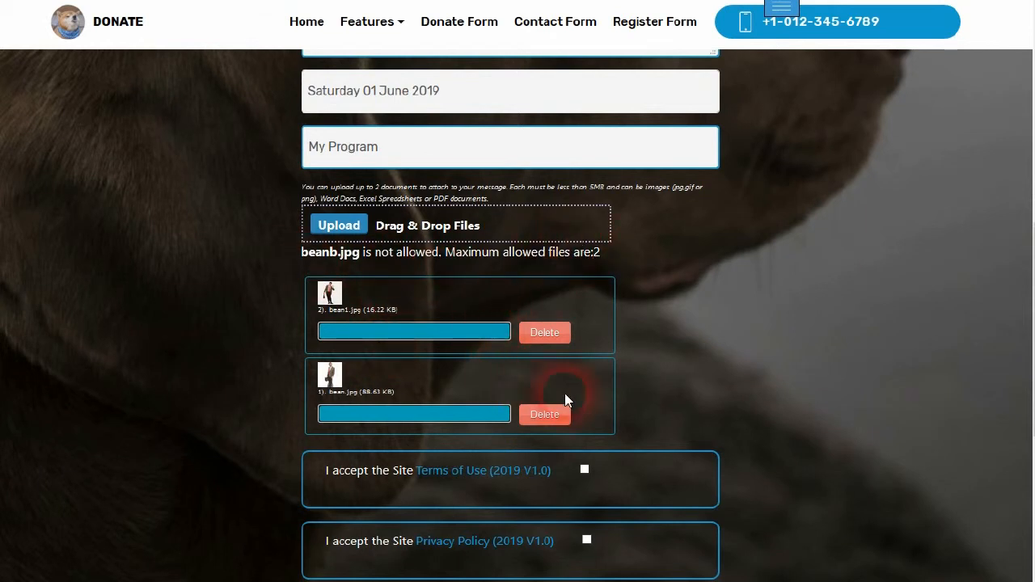
Accept the site's Terms of Use and Privacy Policy, and submit the contact form.
scroll(650, 372, "down", 3)
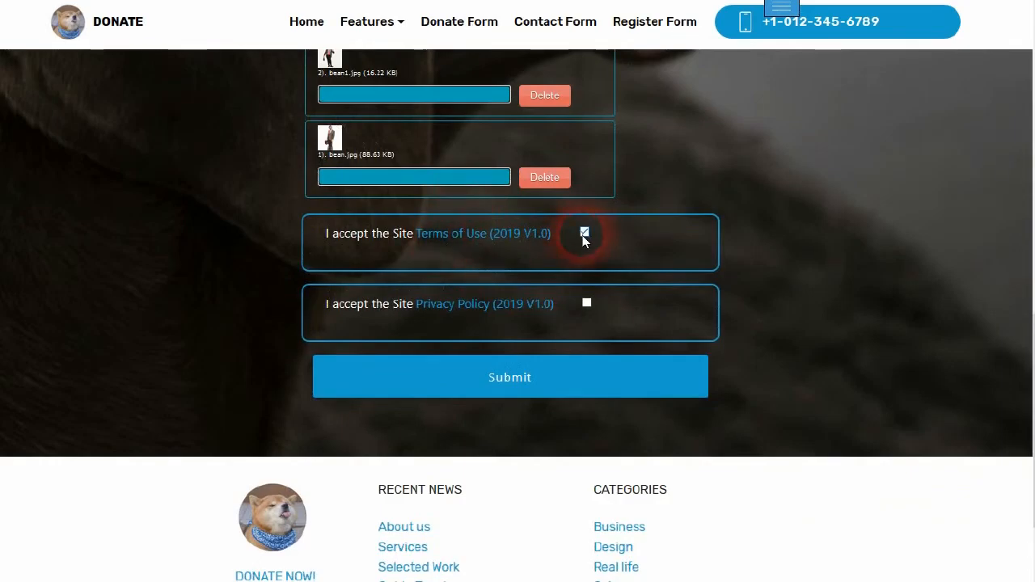
left_click(588, 304)
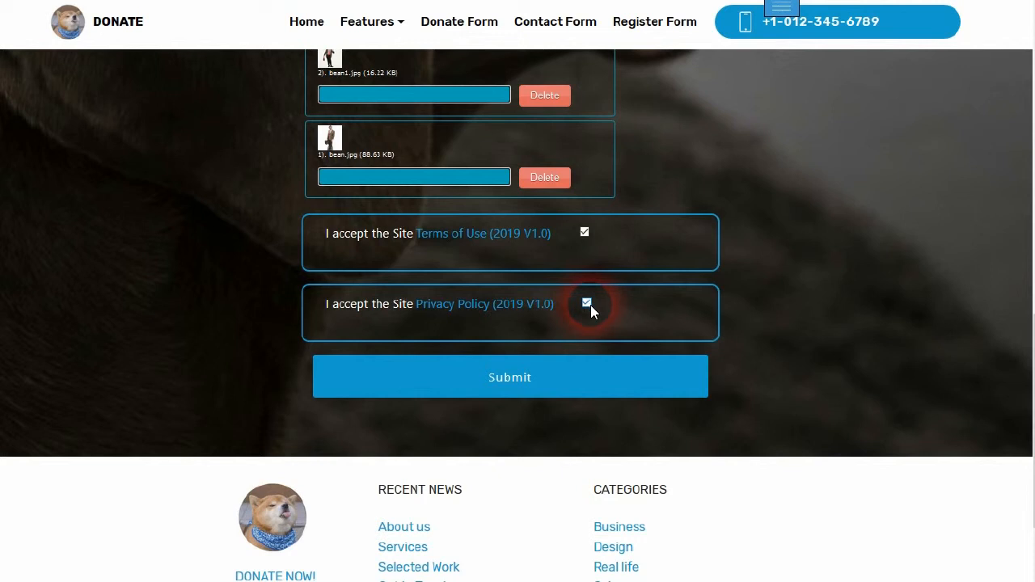
left_click(509, 385)
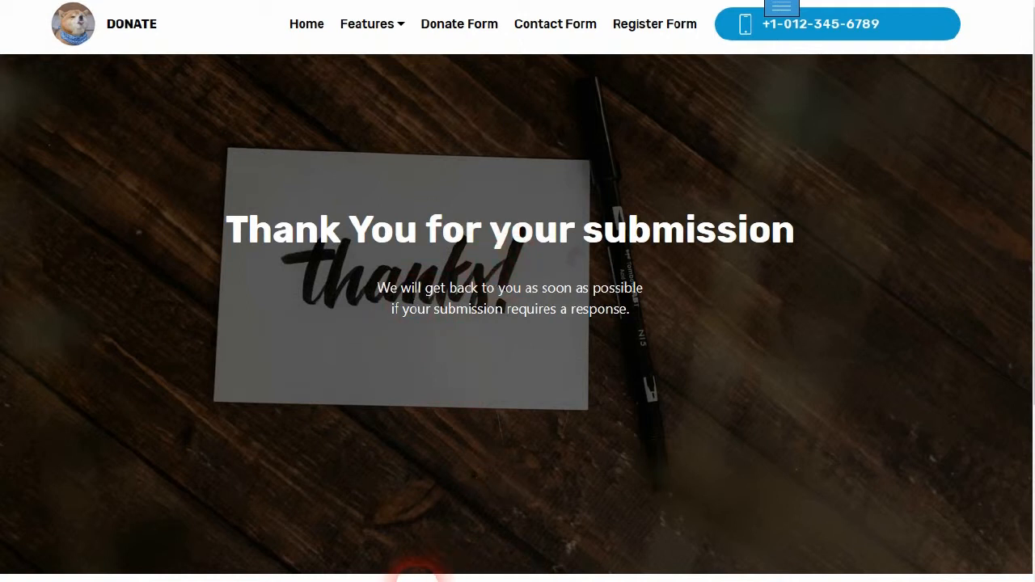
Switch to the Mail app and read the e-mailed copy of the contact form submission.
key("super")
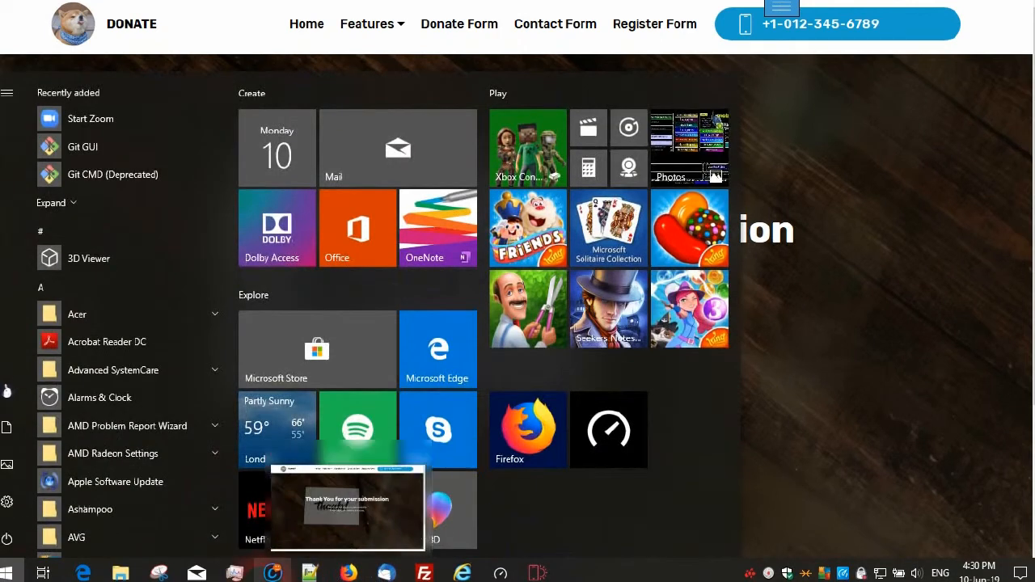
left_click(182, 577)
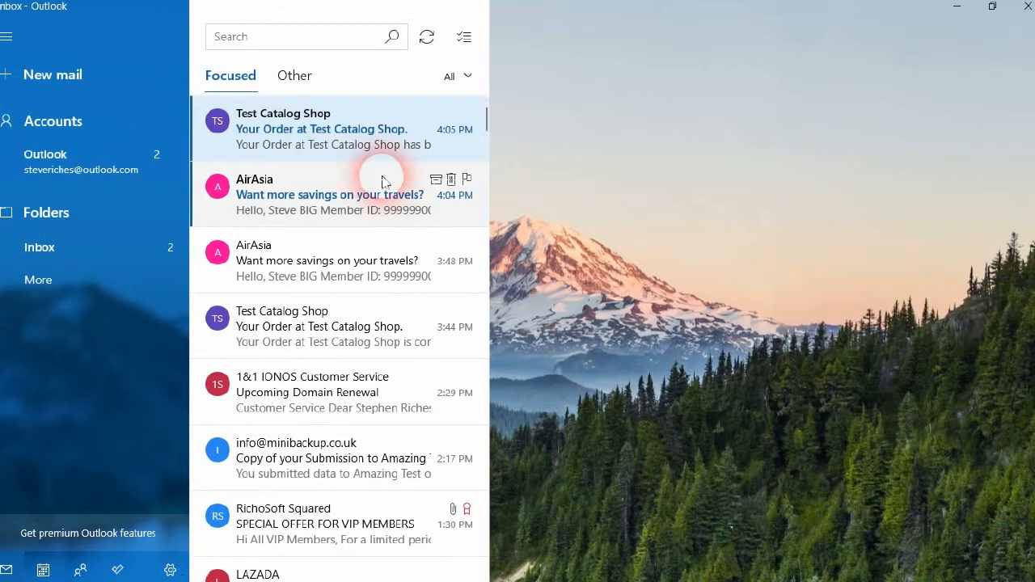
left_click(341, 146)
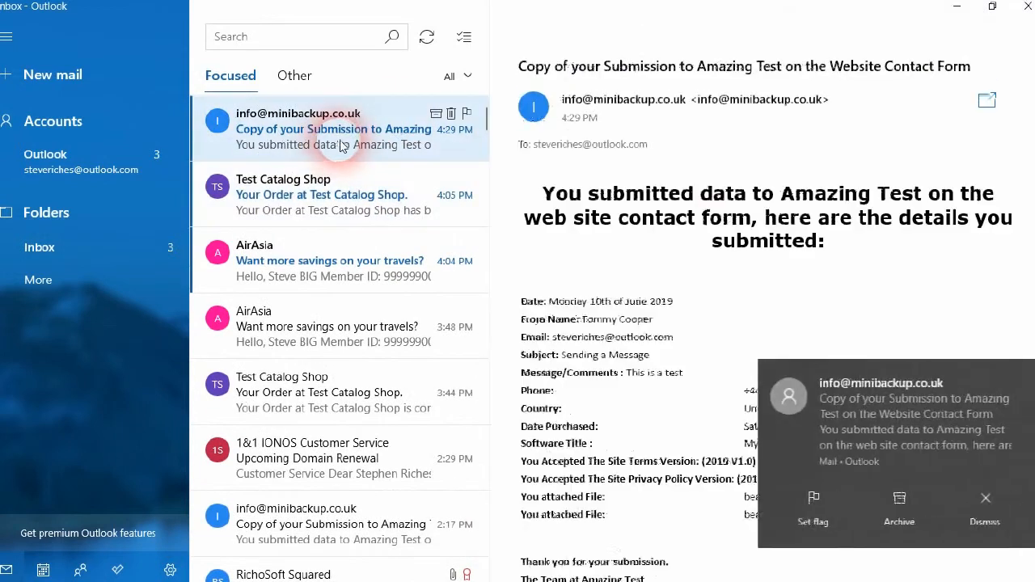
scroll(716, 247, "down", 3)
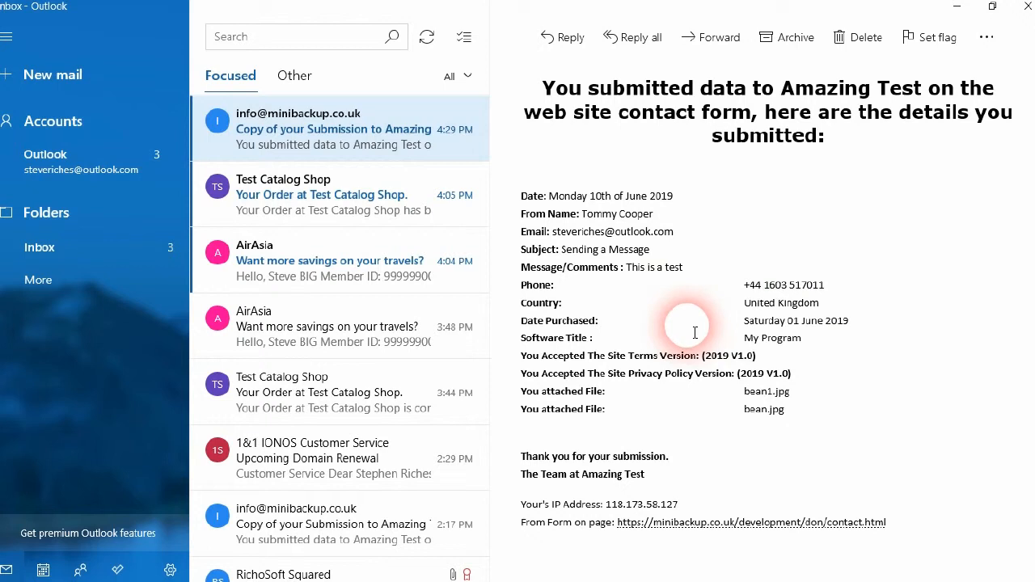
scroll(655, 328, "up", 3)
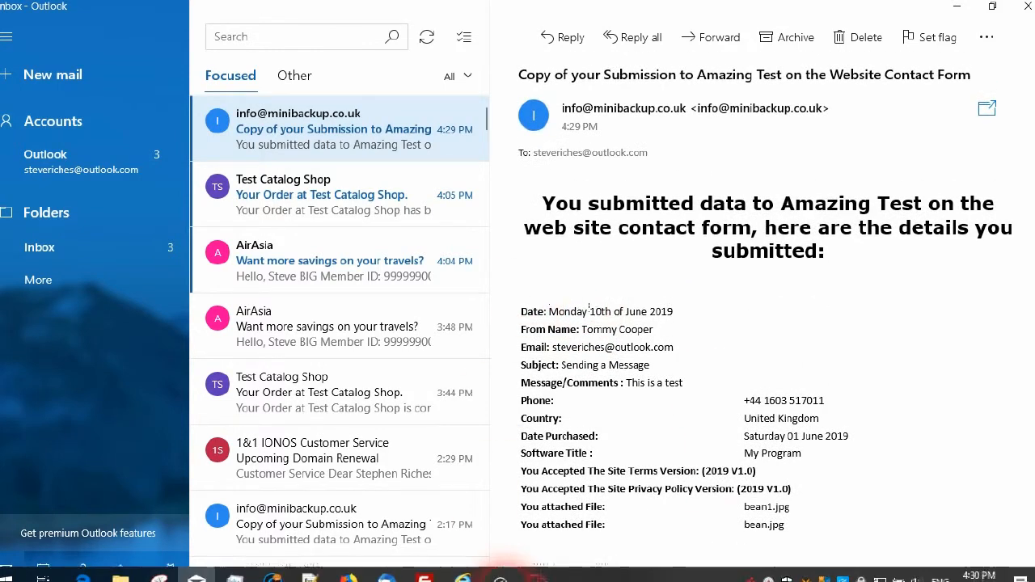
Switch to Thunderbird, fetch new messages and bring up the newest mail in the unified Inbox.
left_click(386, 573)
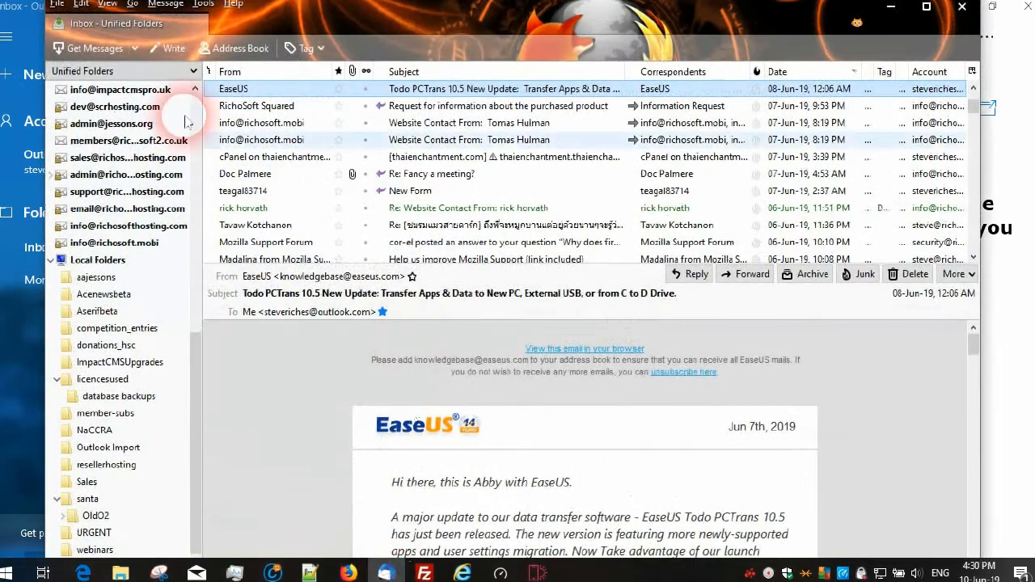
left_click(134, 48)
left_click(129, 70)
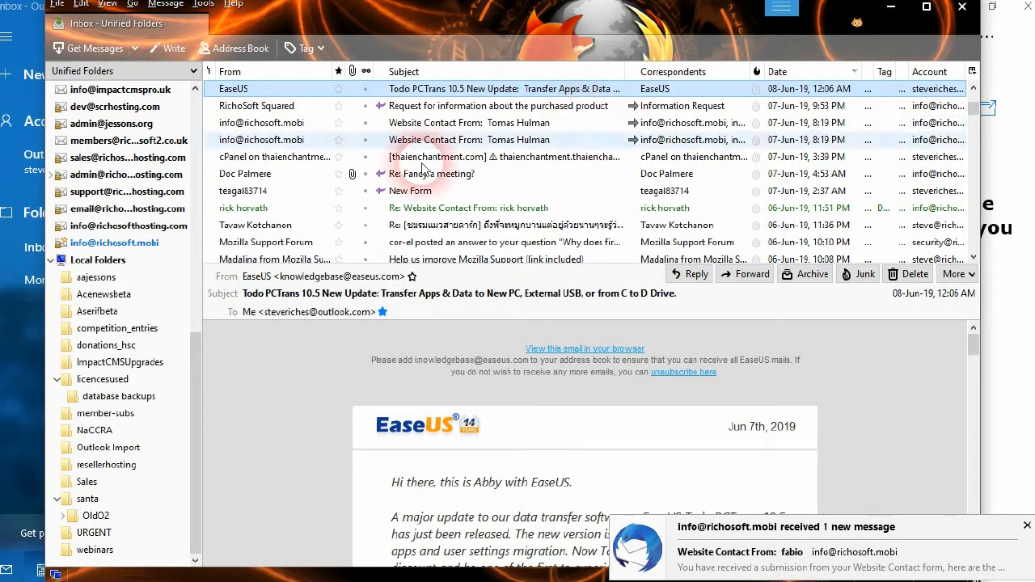
left_click_drag(199, 384, 185, 96)
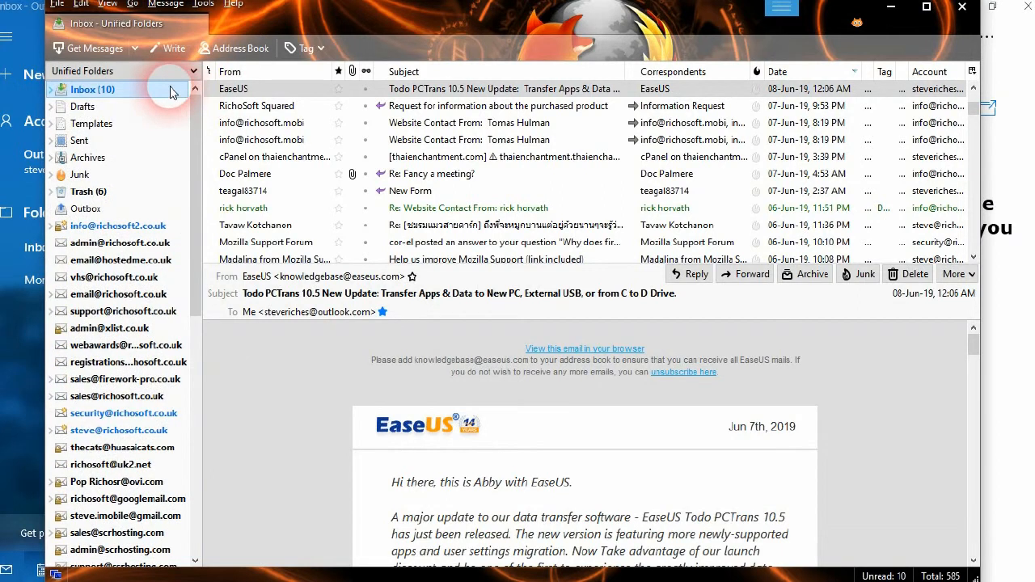
double_click(172, 91)
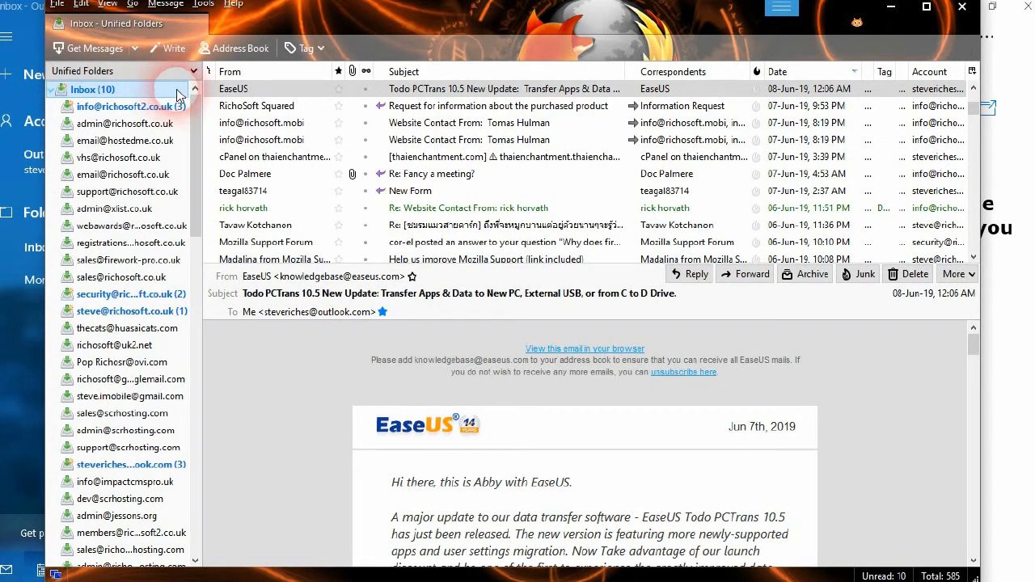
left_click_drag(976, 107, 973, 86)
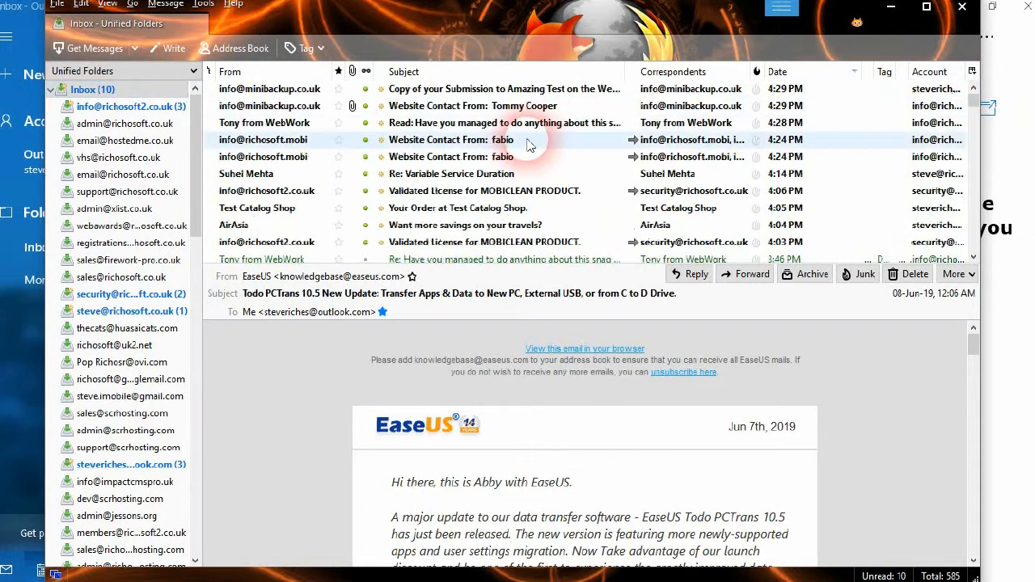
Open the website contact notification with attachments in the Inbox and review the submitted form details.
left_click(509, 106)
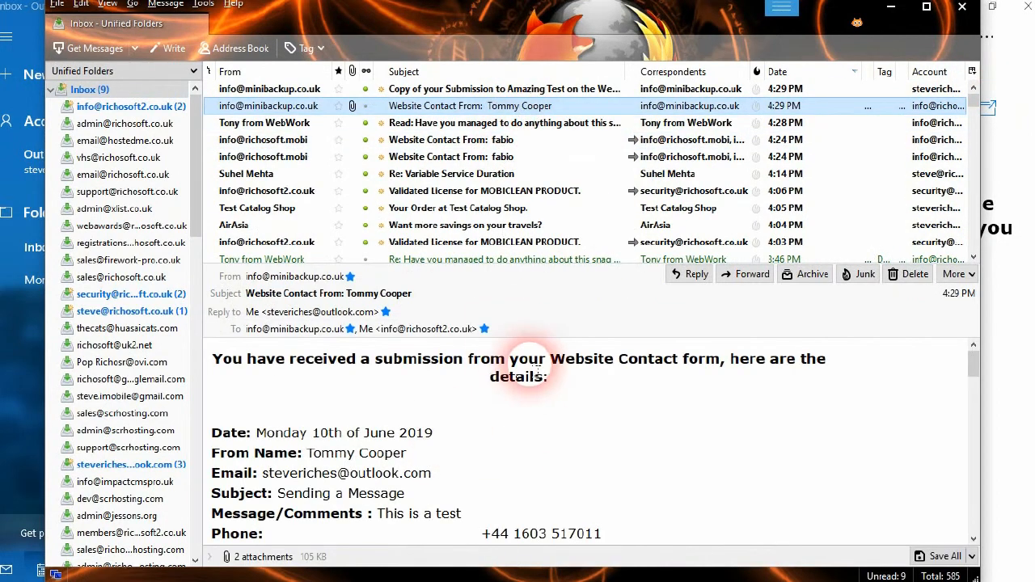
scroll(538, 372, "down", 2)
scroll(492, 411, "down", 3)
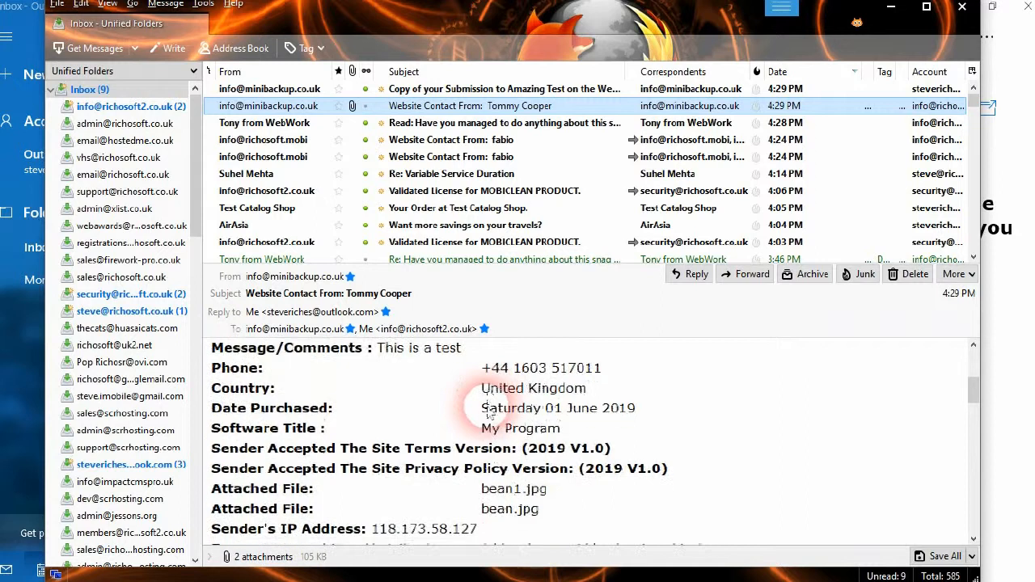
Examine the pictures shown in the website contact notification, minimize Thunderbird and close the Mail app to return to the website.
scroll(492, 413, "down", 8)
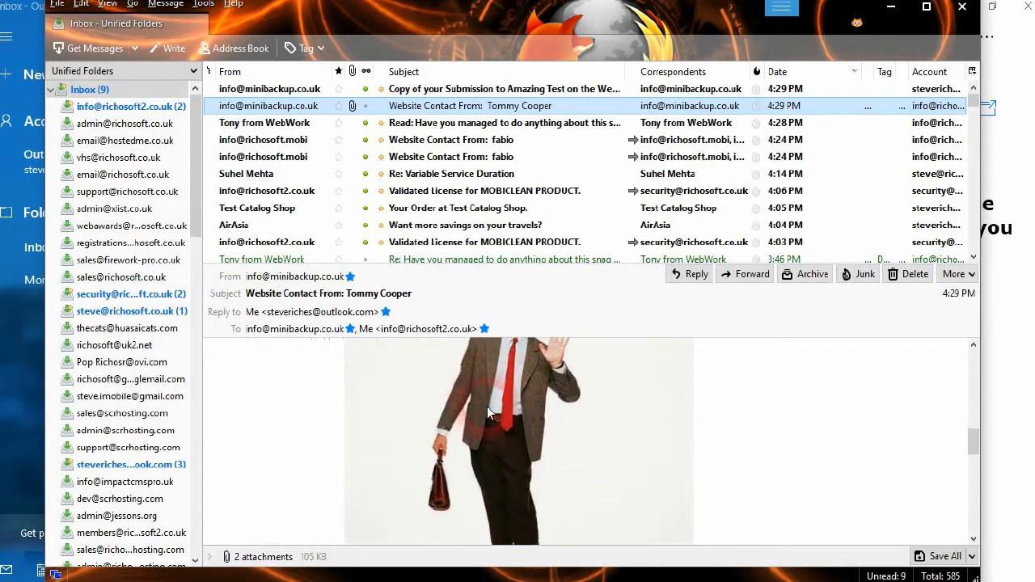
scroll(487, 413, "down", 5)
scroll(485, 408, "up", 15)
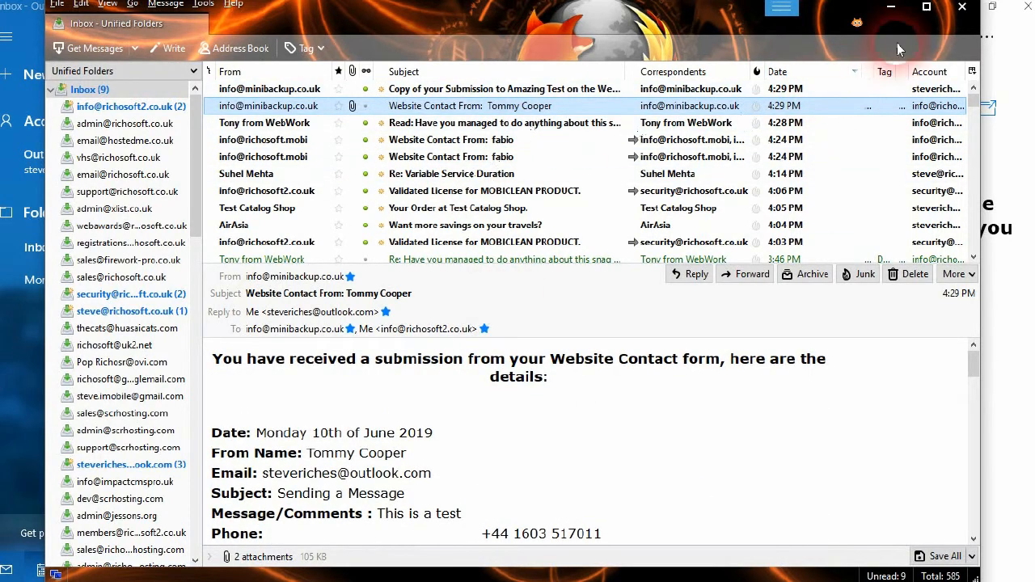
left_click(890, 8)
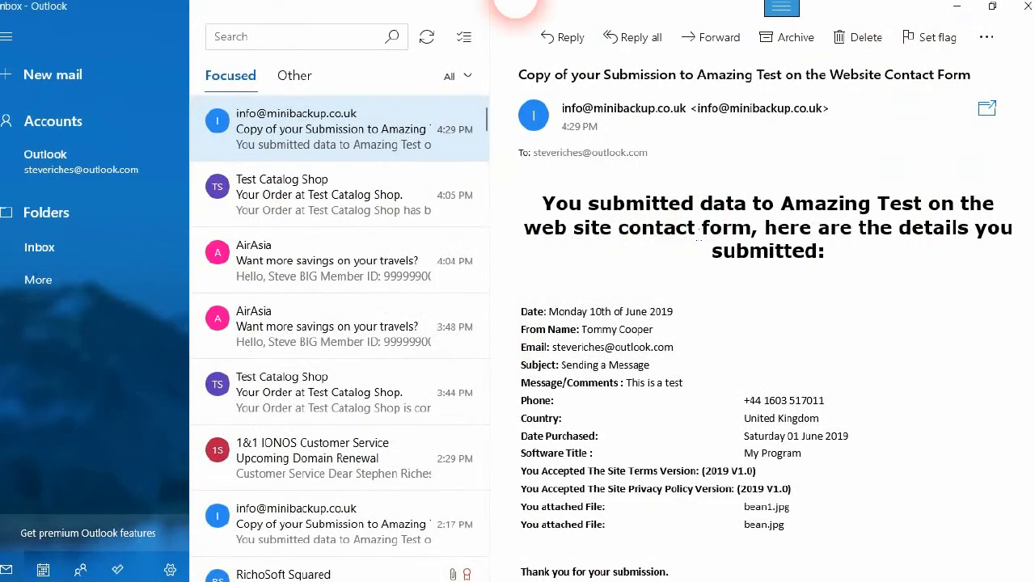
left_click(1028, 10)
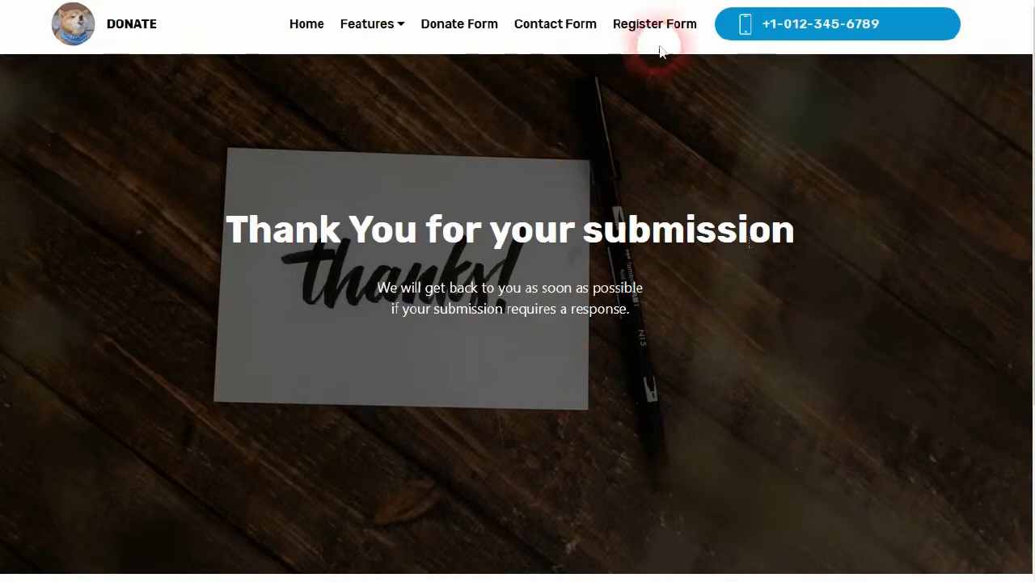
Open the website's Register Form page and look over the subscription form.
left_click(620, 27)
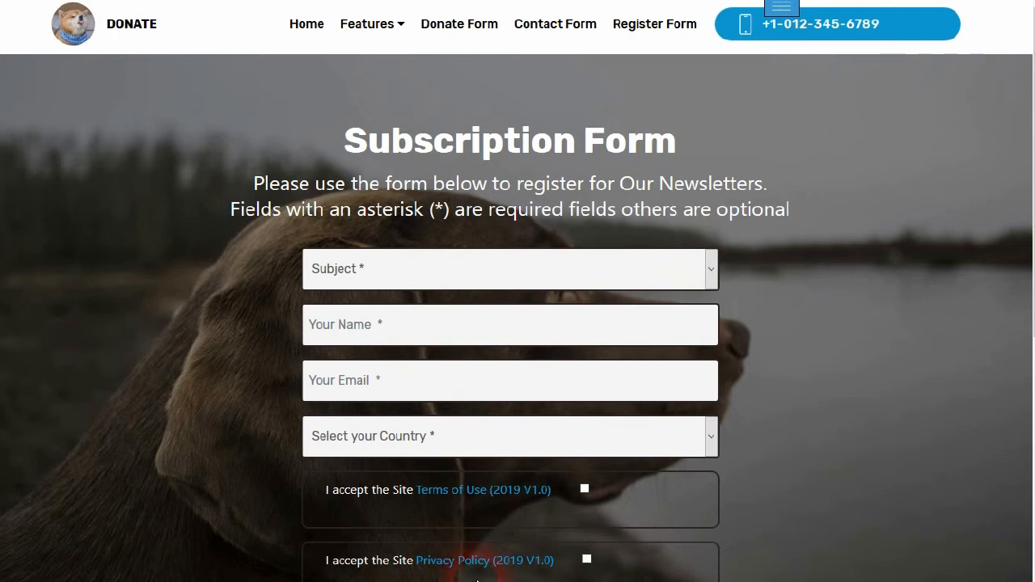
scroll(589, 412, "down", 2)
scroll(581, 398, "up", 2)
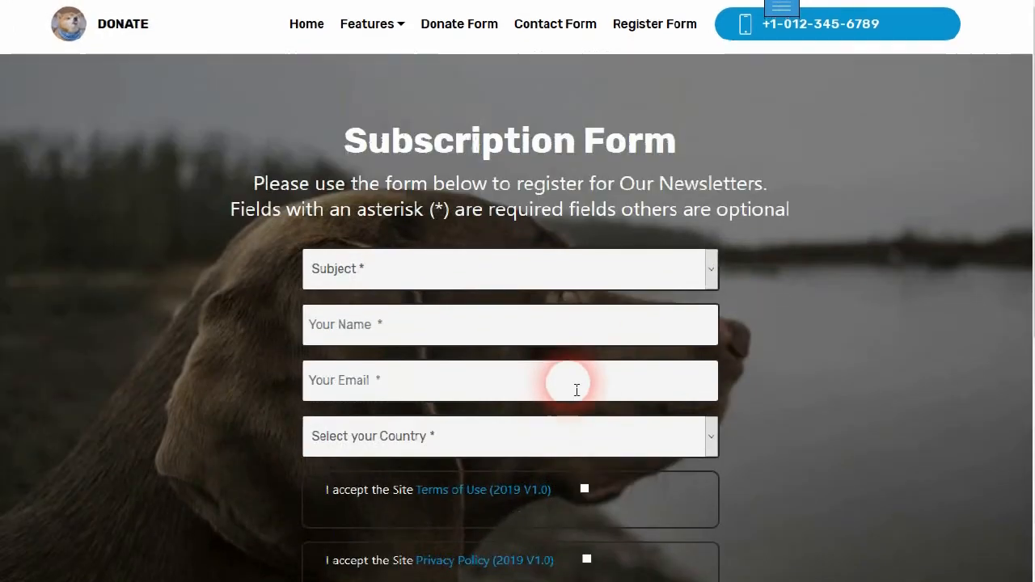
Choose Subscribe as the subscription form's subject and fill in the subscriber's name and e-mail address.
left_click(471, 279)
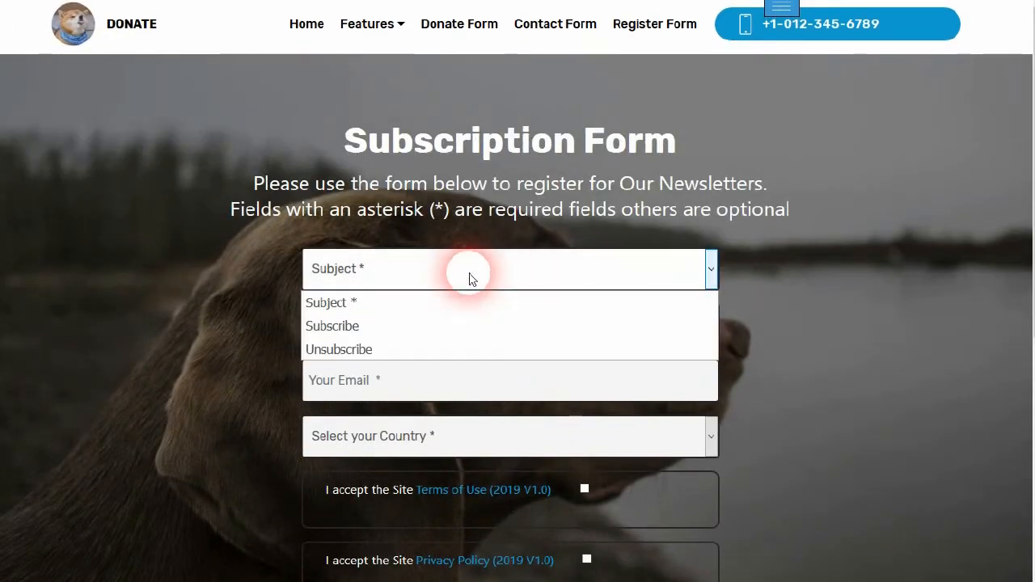
left_click(363, 330)
left_click(461, 333)
left_click(394, 388)
left_click(393, 395)
left_click(376, 420)
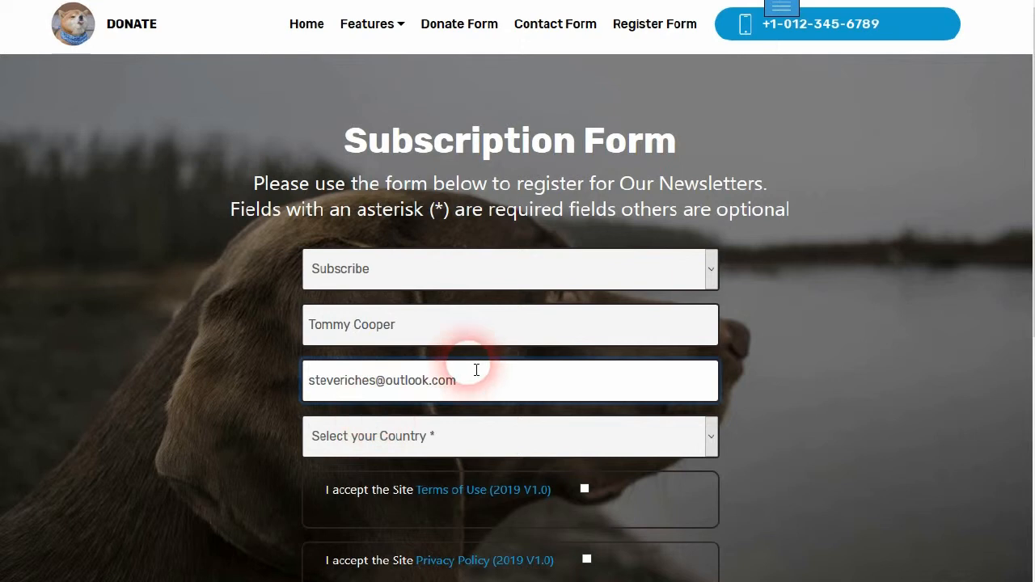
Set the country to United Kingdom, accept the Terms of Use and Privacy Policy, and submit the subscription form.
scroll(450, 377, "down", 1)
left_click(439, 365)
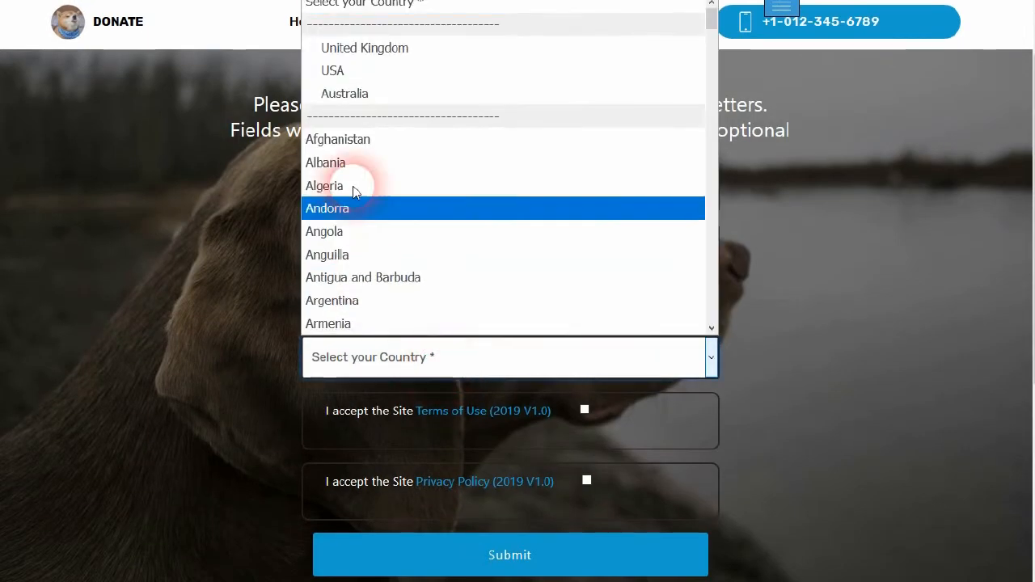
left_click(380, 44)
scroll(556, 155, "down", 3)
left_click(584, 173)
left_click(586, 244)
left_click(545, 329)
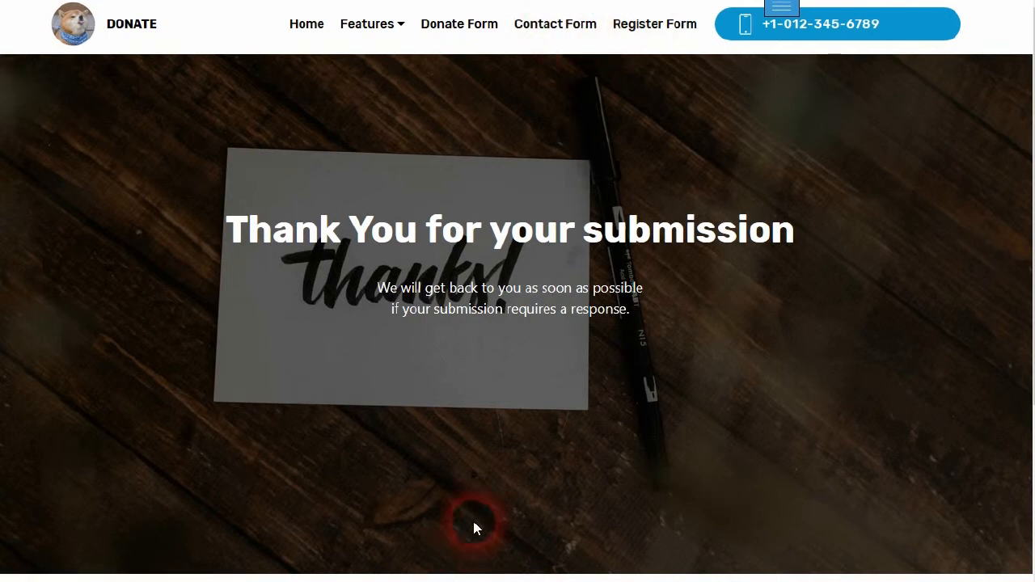
Switch to the Mail app, read the e-mailed copy of the subscription submission, and close the app.
key("super")
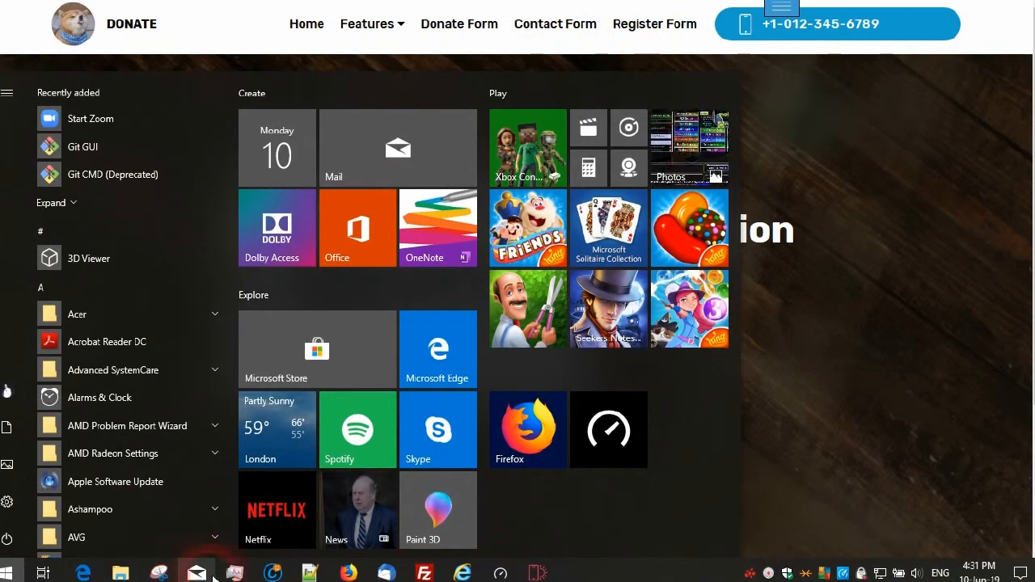
mouse_move(385, 573)
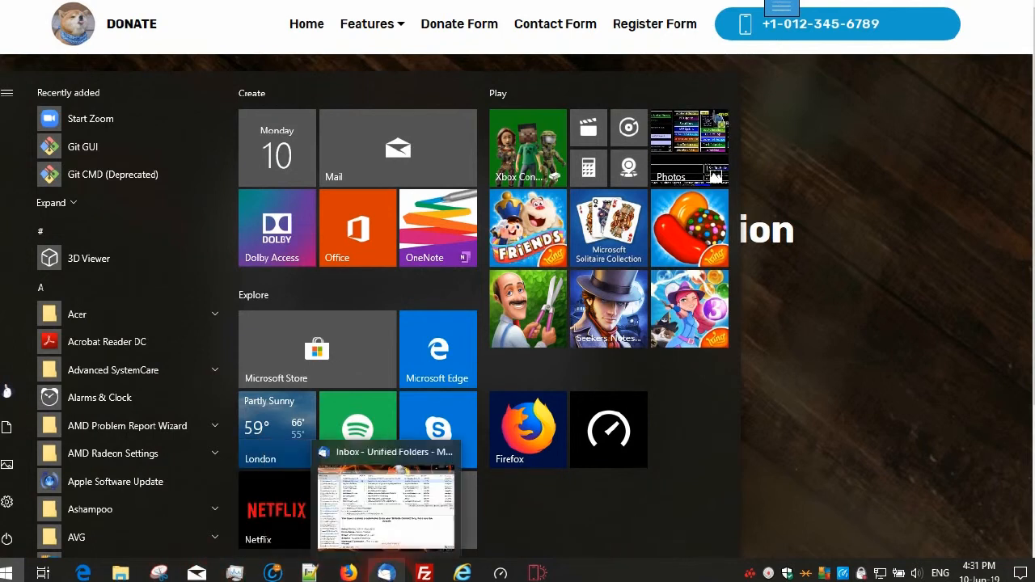
left_click(197, 573)
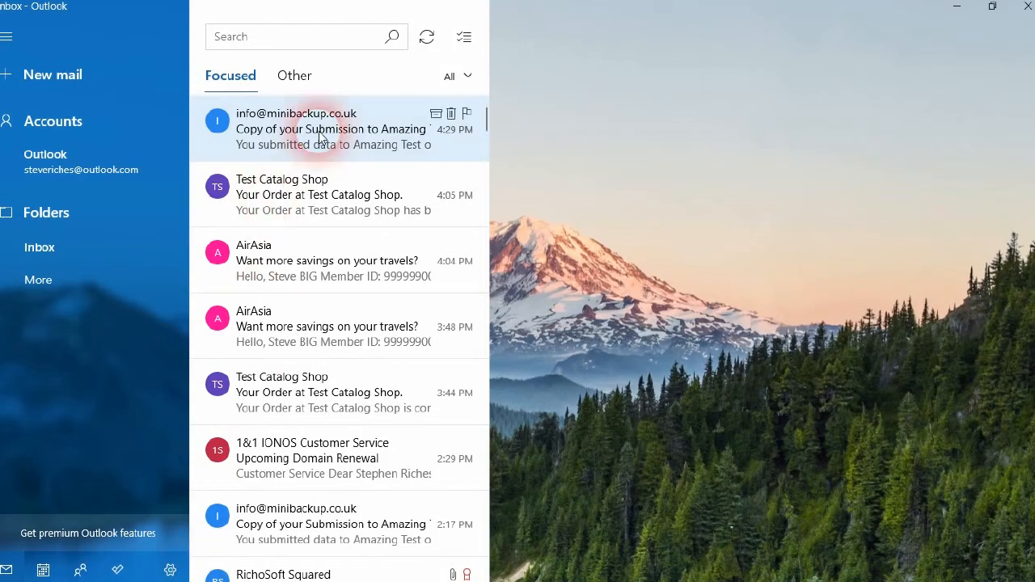
left_click(322, 102)
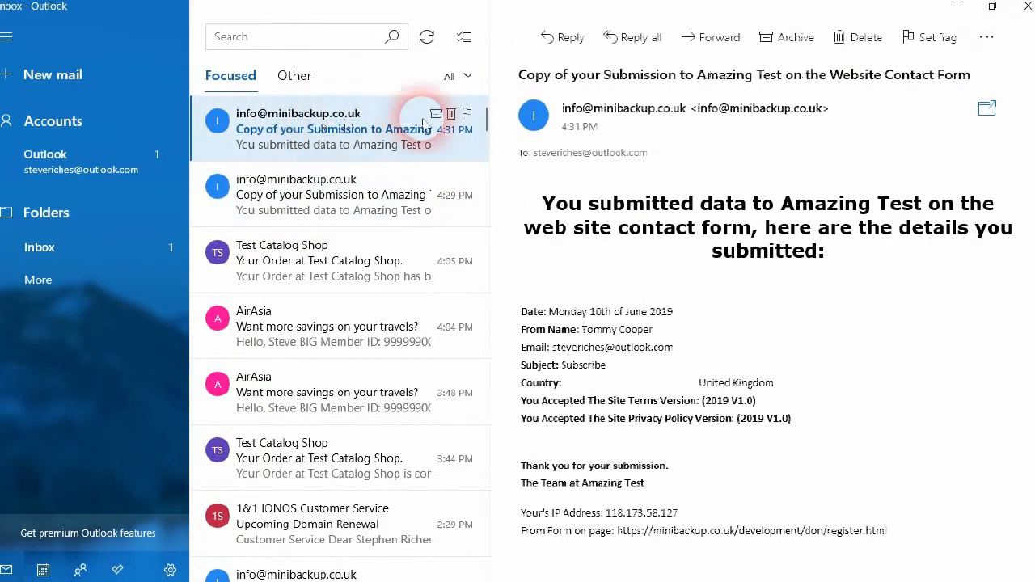
scroll(627, 235, "down", 1)
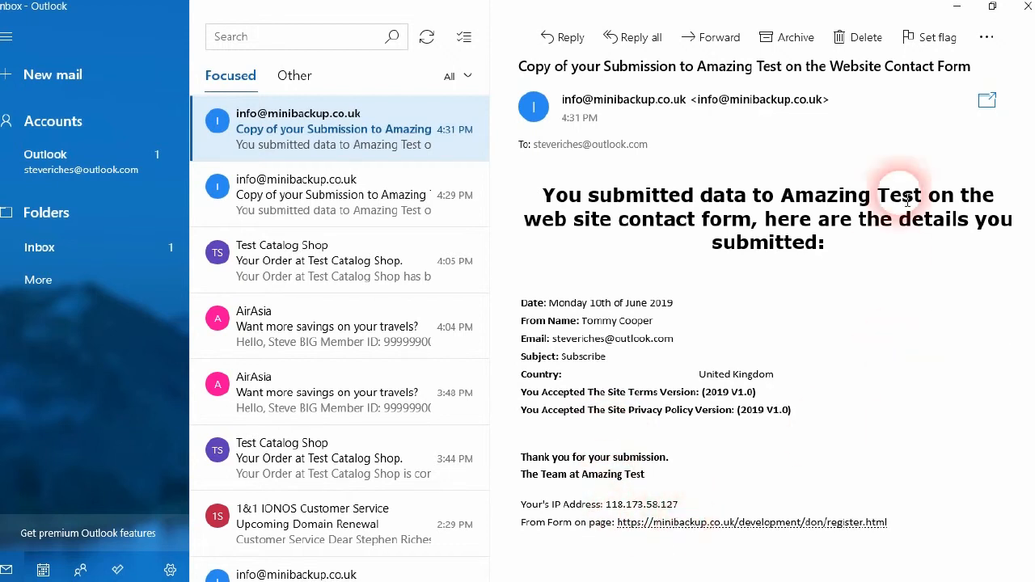
left_click(1025, 10)
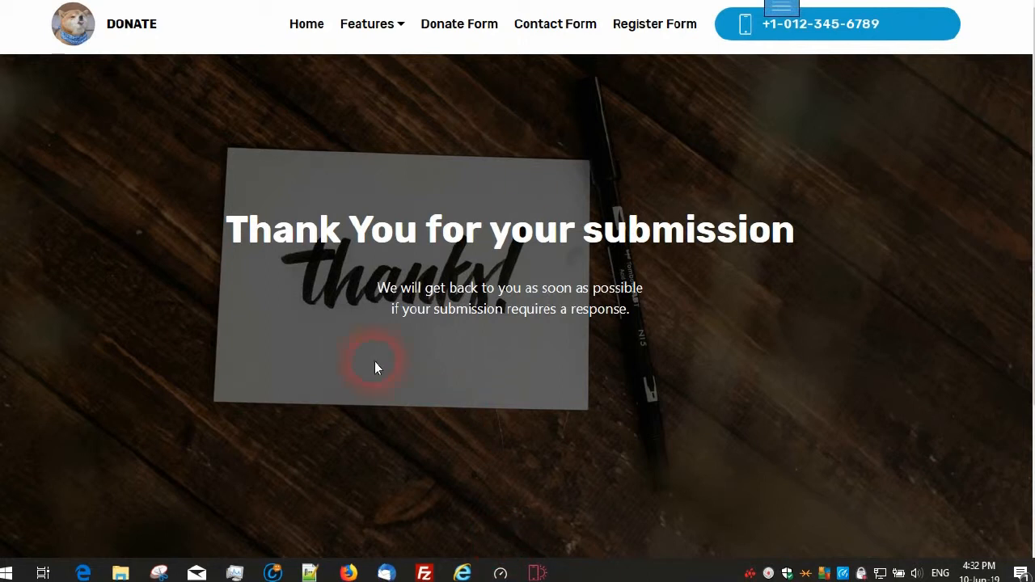
Open the website's Donate Form page and look over the donation form.
left_click(469, 28)
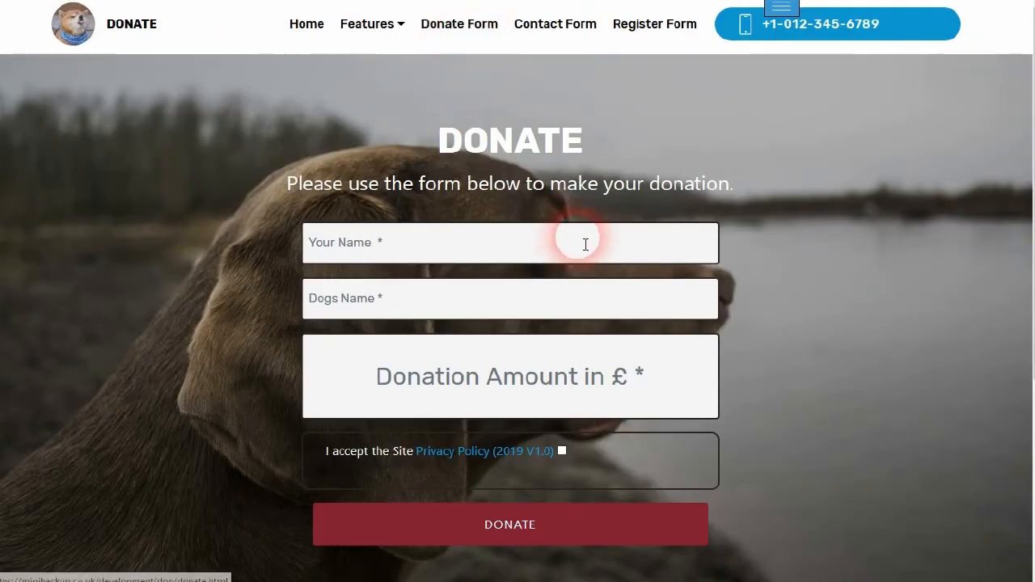
scroll(557, 190, "down", 2)
scroll(816, 276, "up", 2)
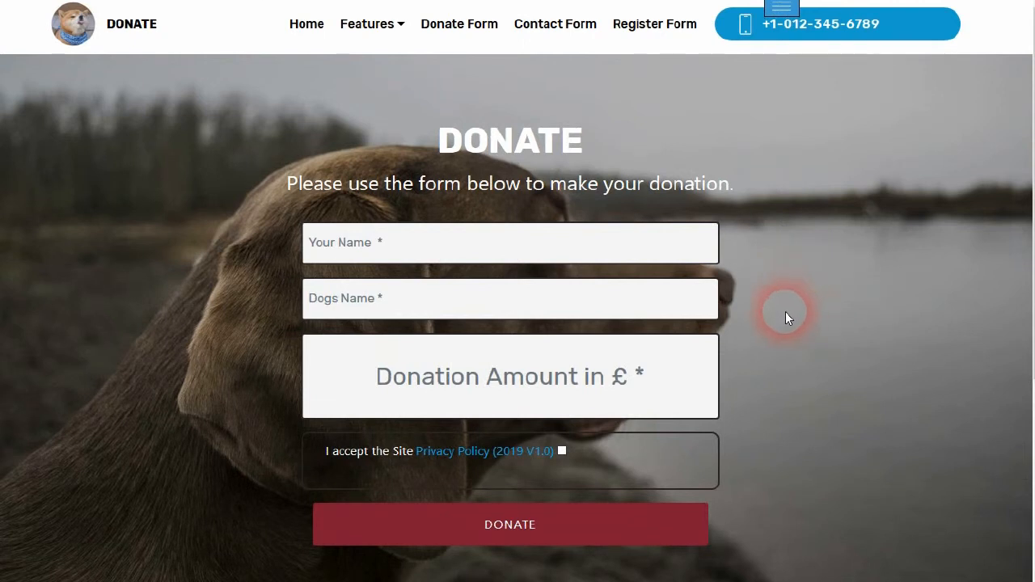
Fill in the donor's name on the donation form and enter Toyota as the dog's name.
left_click(562, 243)
left_click(563, 243)
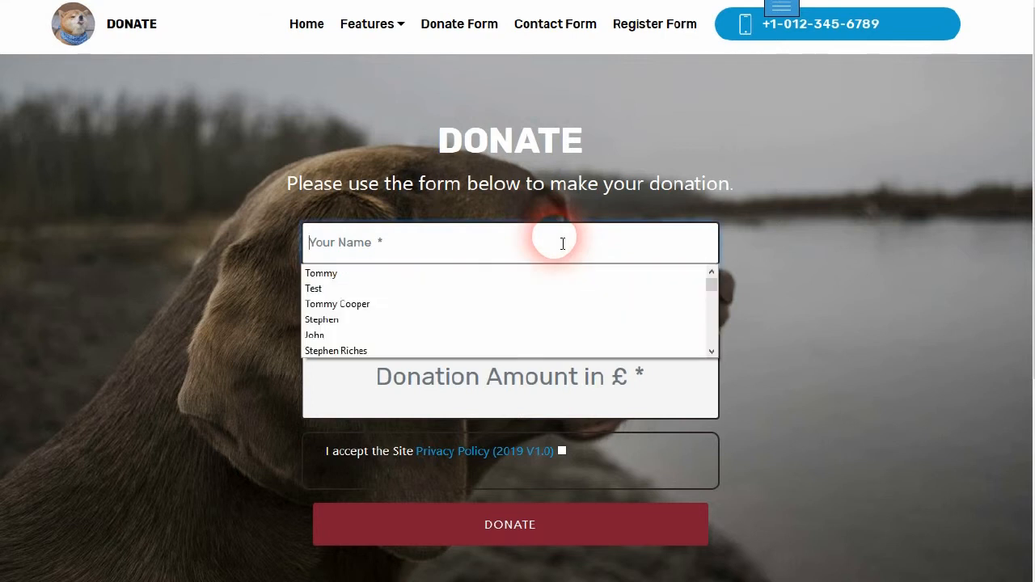
left_click(376, 305)
left_click(396, 303)
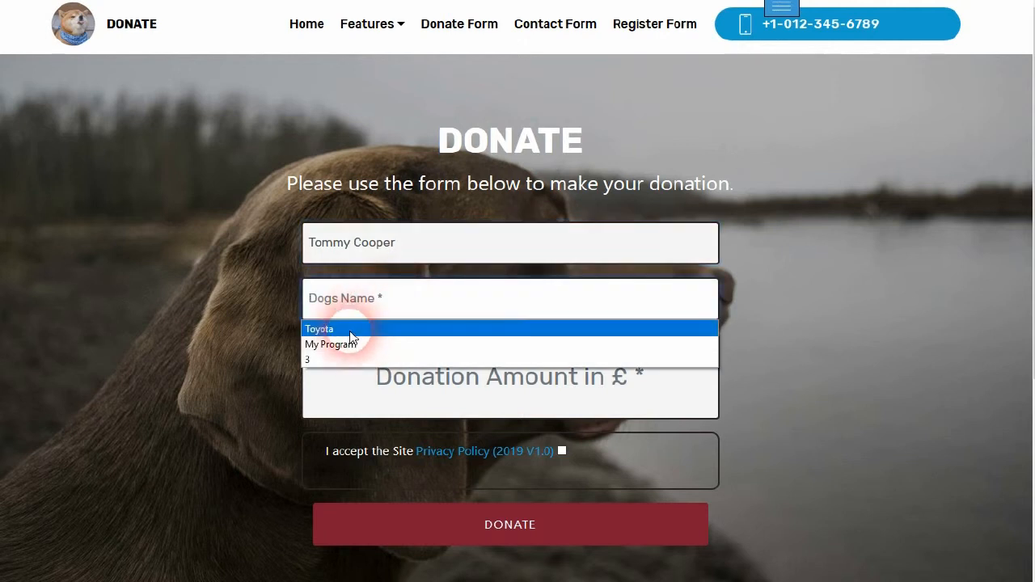
left_click(350, 330)
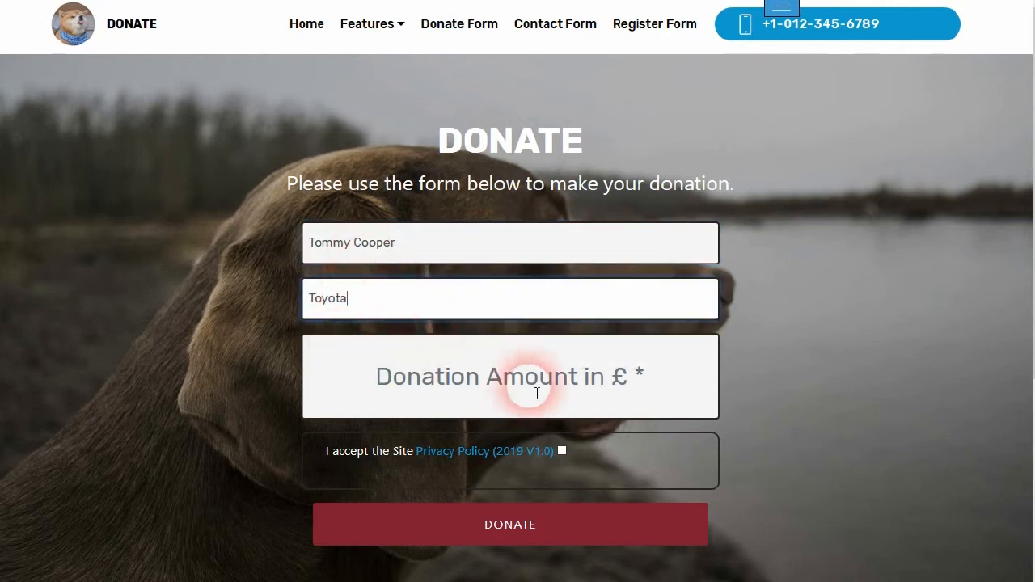
Set the donation amount to £10.00, accept the Privacy Policy, and submit the donation form.
left_click(500, 377)
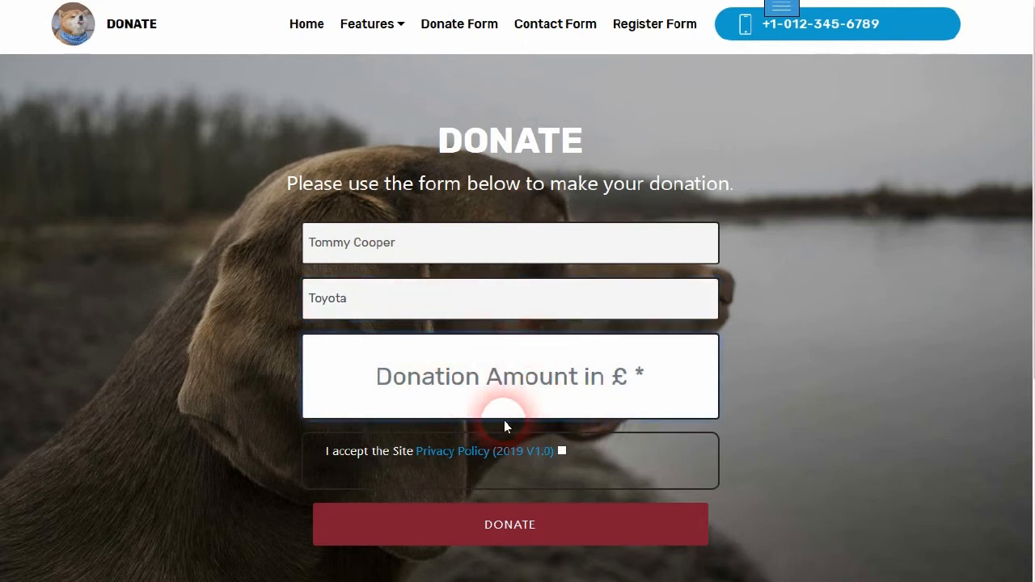
type("1")
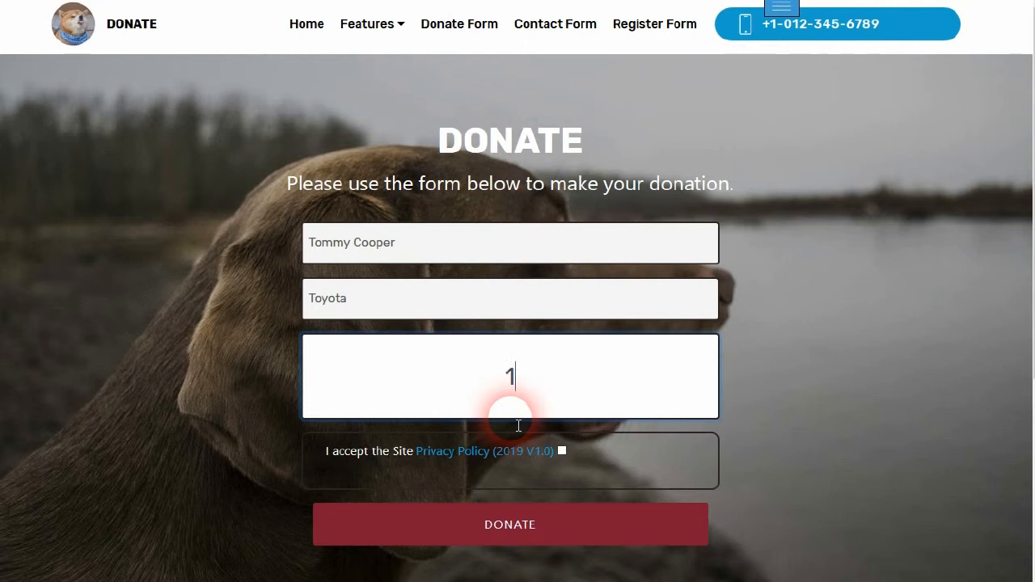
type("0.00")
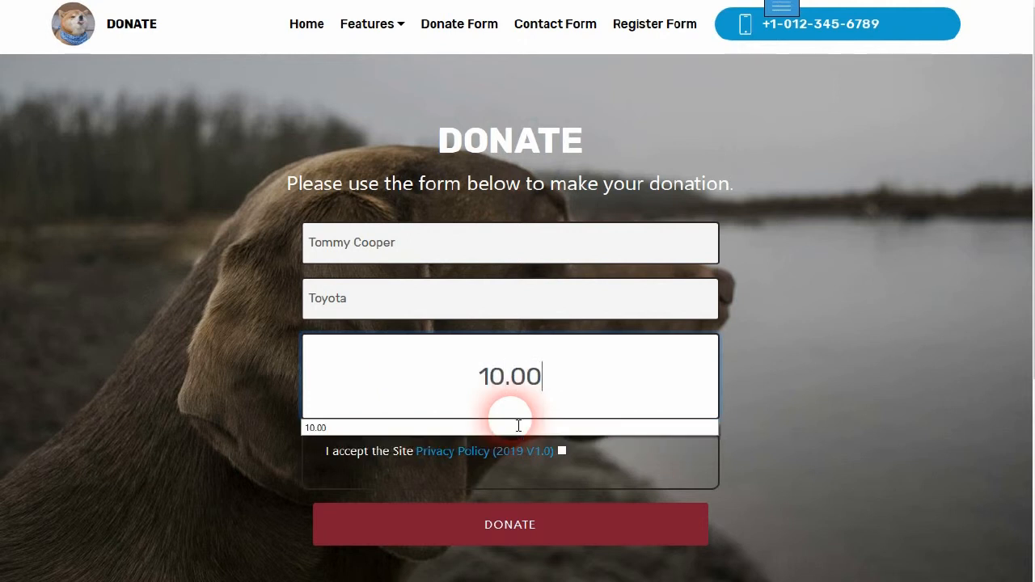
left_click(563, 451)
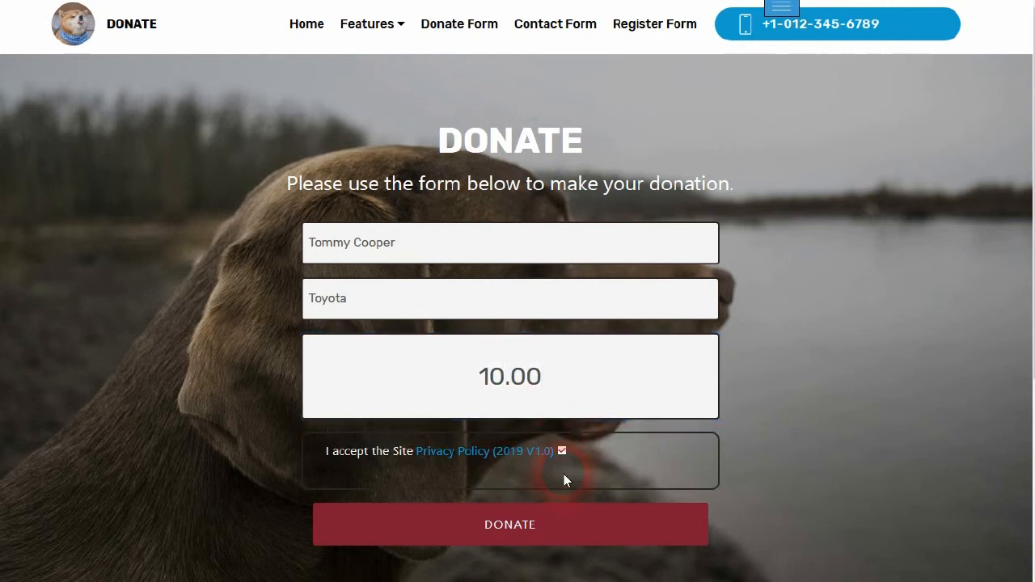
left_click(494, 522)
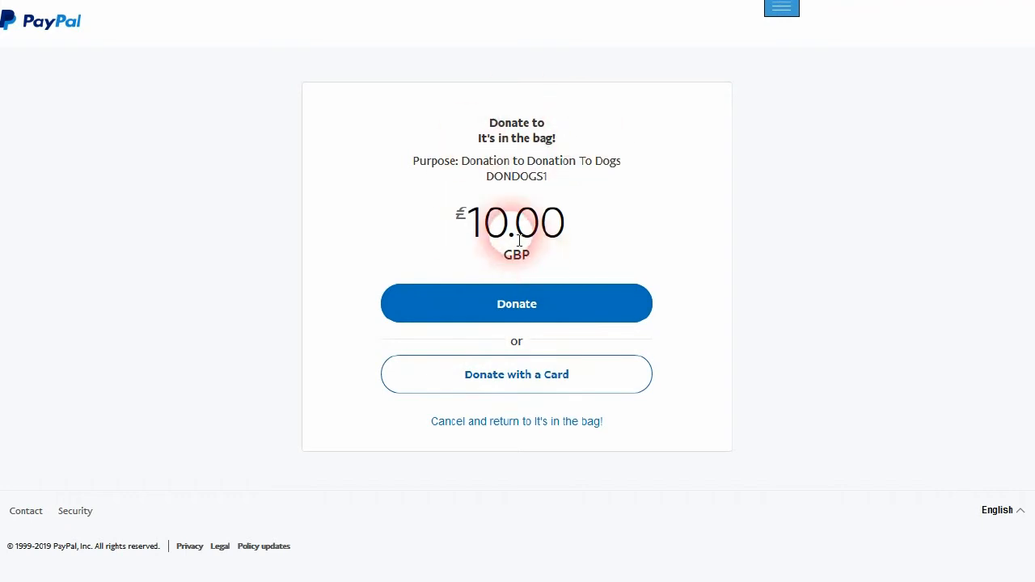
Choose to donate through a PayPal account and log in with the prefilled credentials.
left_click(511, 311)
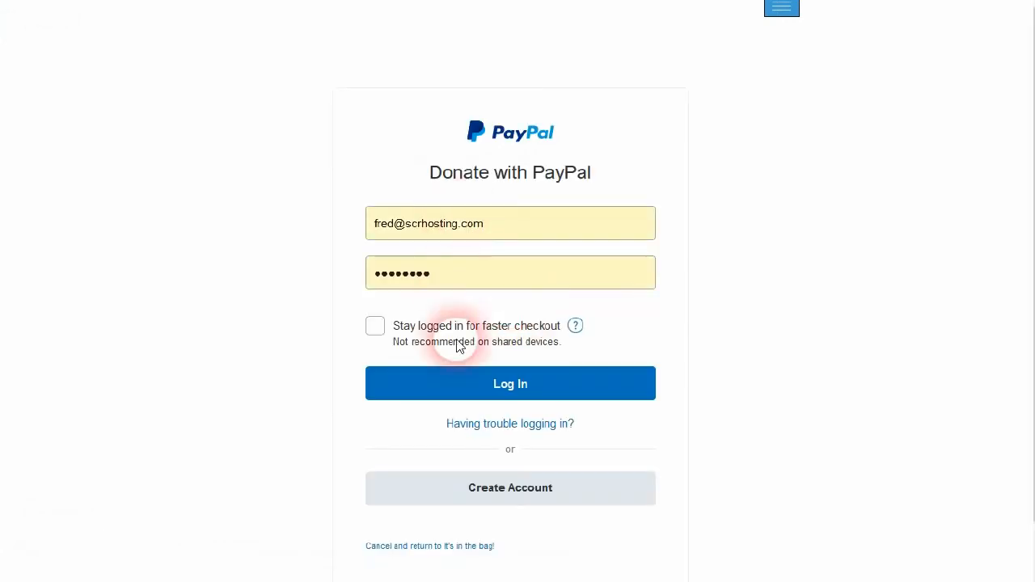
scroll(518, 451, "down", 2)
scroll(513, 391, "up", 2)
left_click(502, 377)
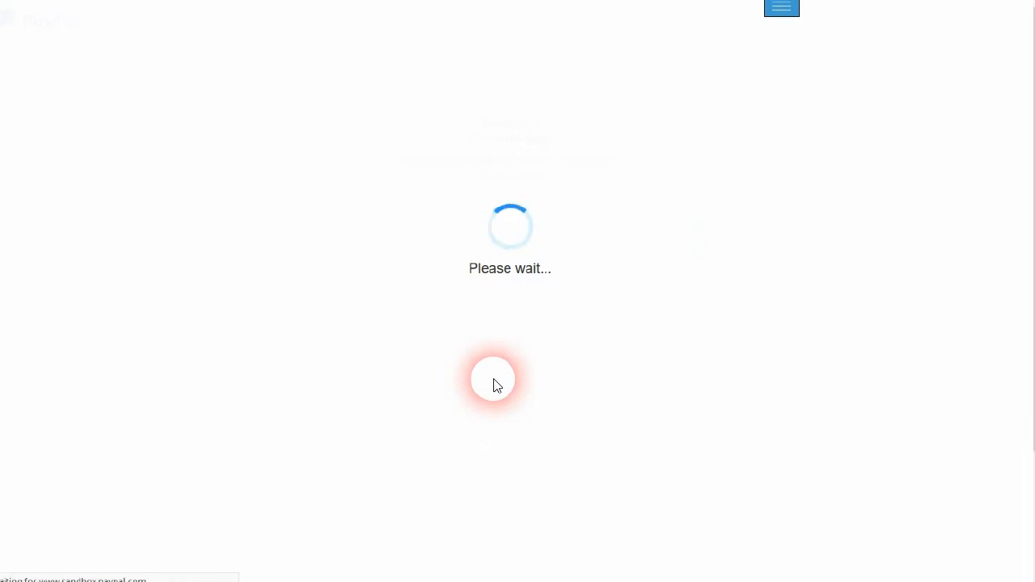
Use the PayPal balance (GBP) as the funding source and complete the donation.
scroll(495, 380, "down", 3)
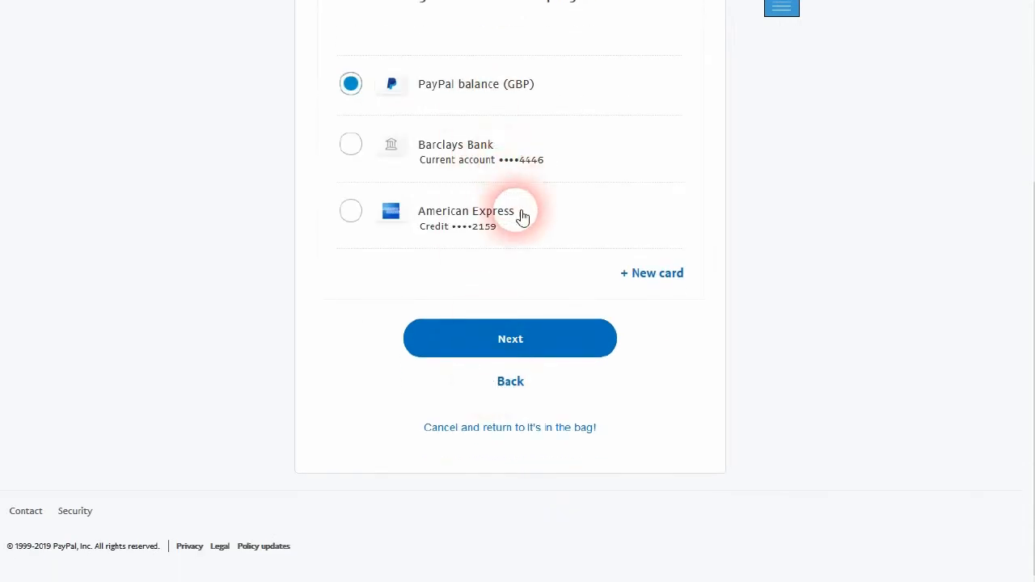
scroll(520, 215, "up", 2)
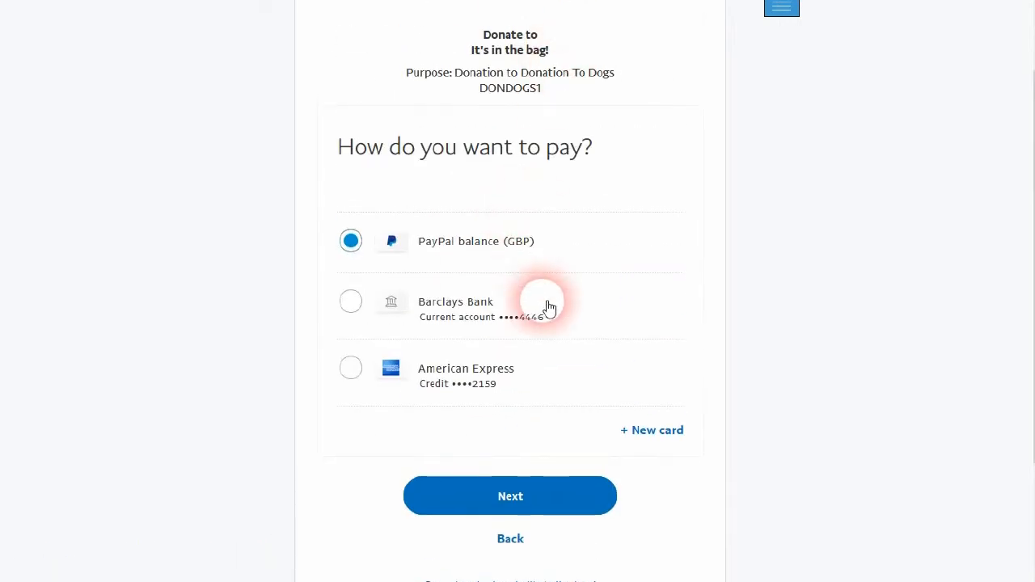
left_click(518, 508)
scroll(518, 508, "down", 4)
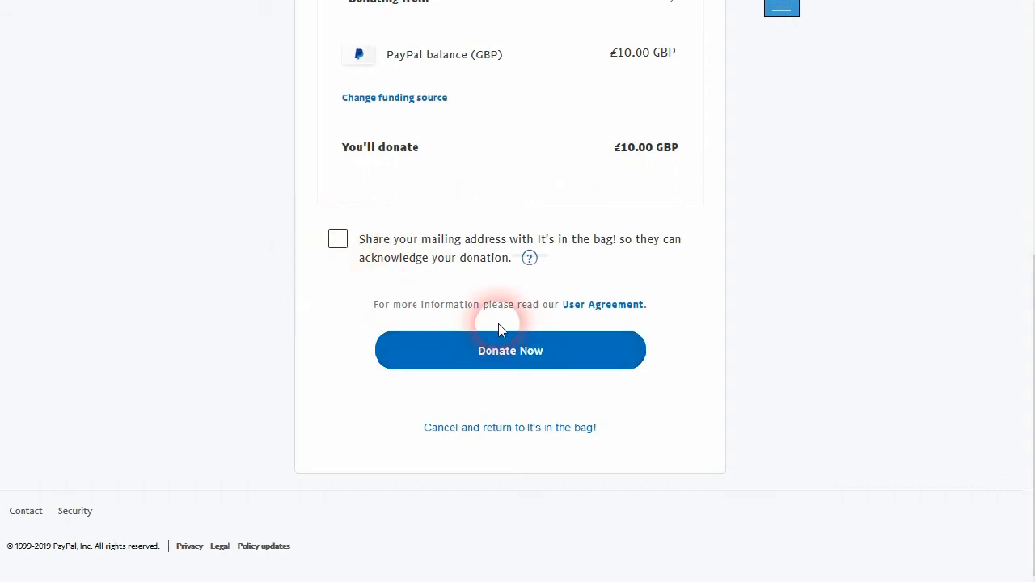
left_click(541, 362)
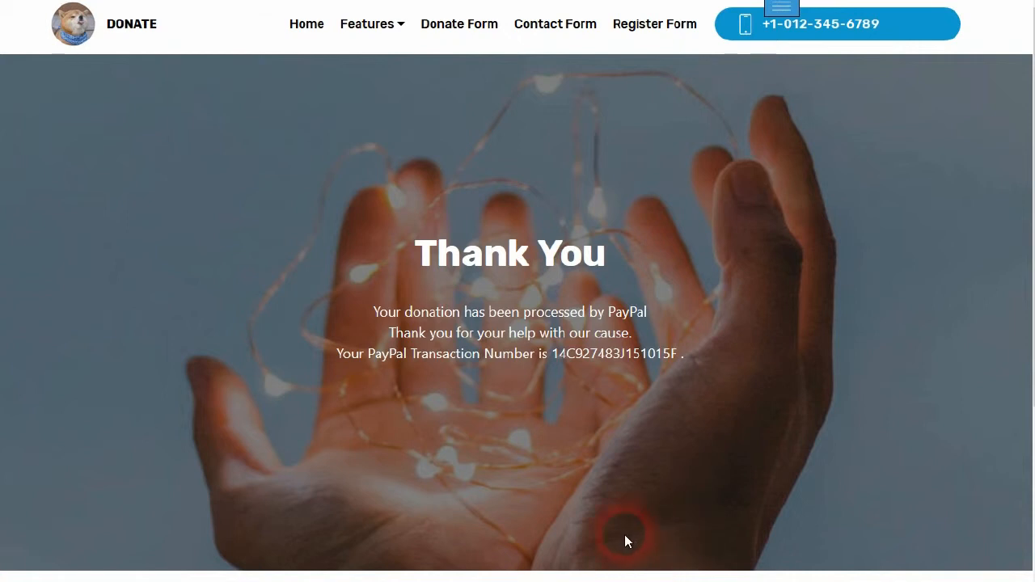
Switch to Mobirise and create a new page named Demo1 in the site.
key("super")
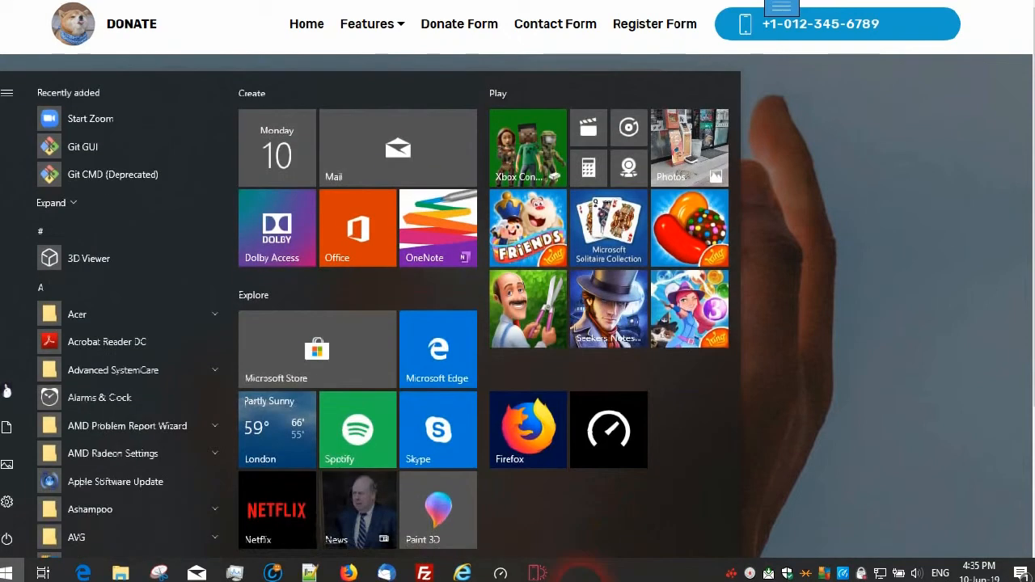
left_click(534, 574)
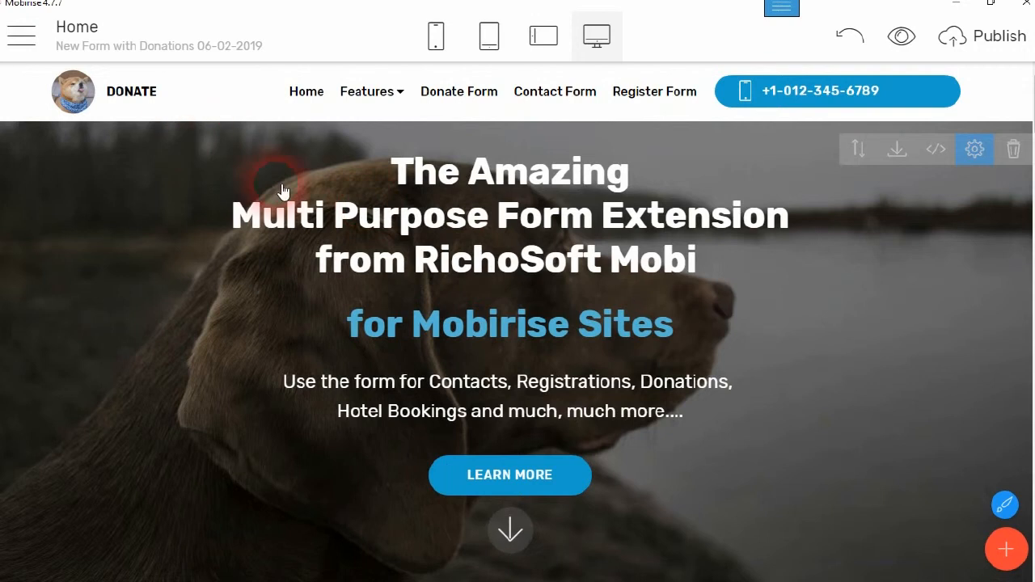
left_click(20, 36)
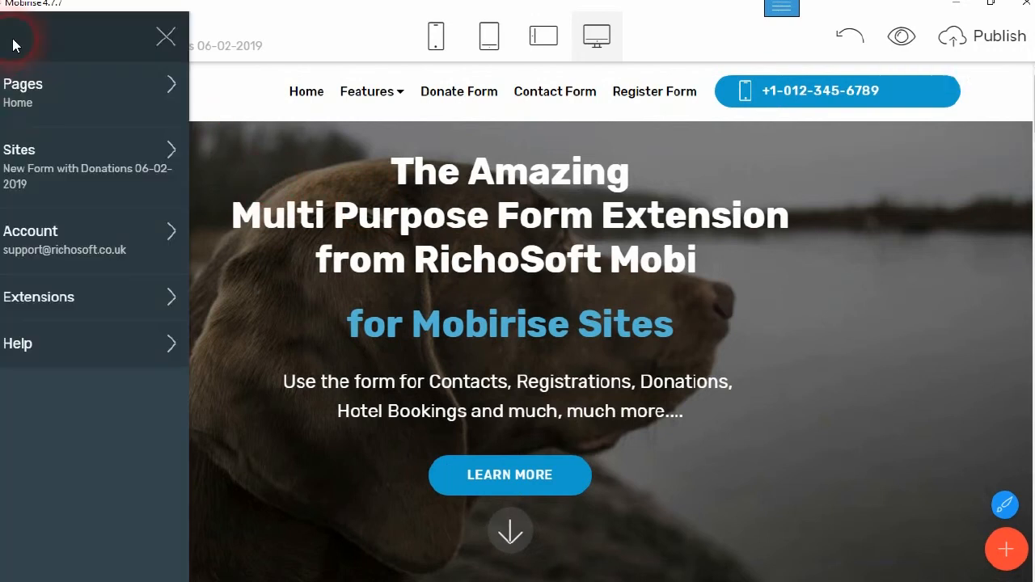
left_click(38, 100)
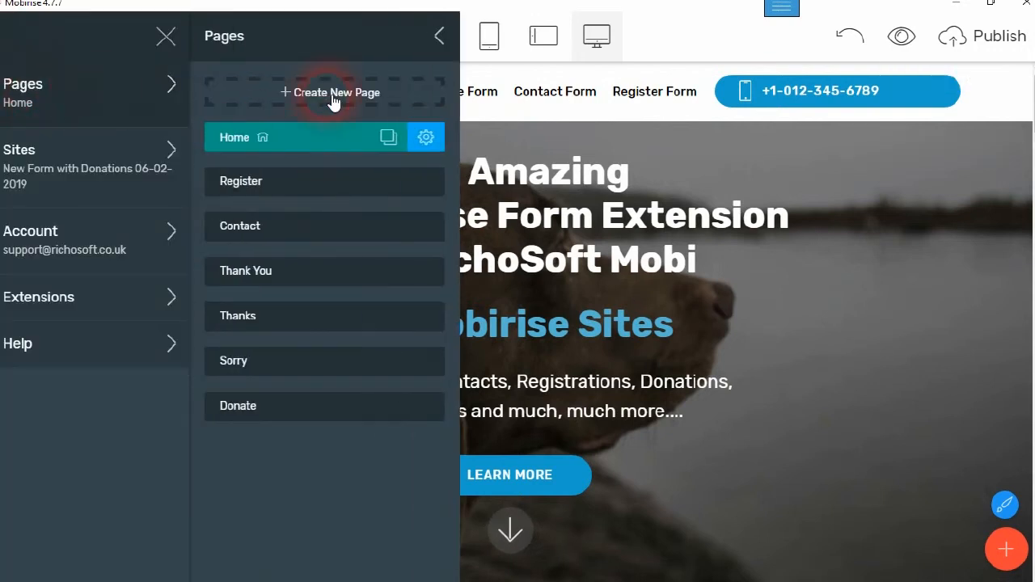
left_click(333, 95)
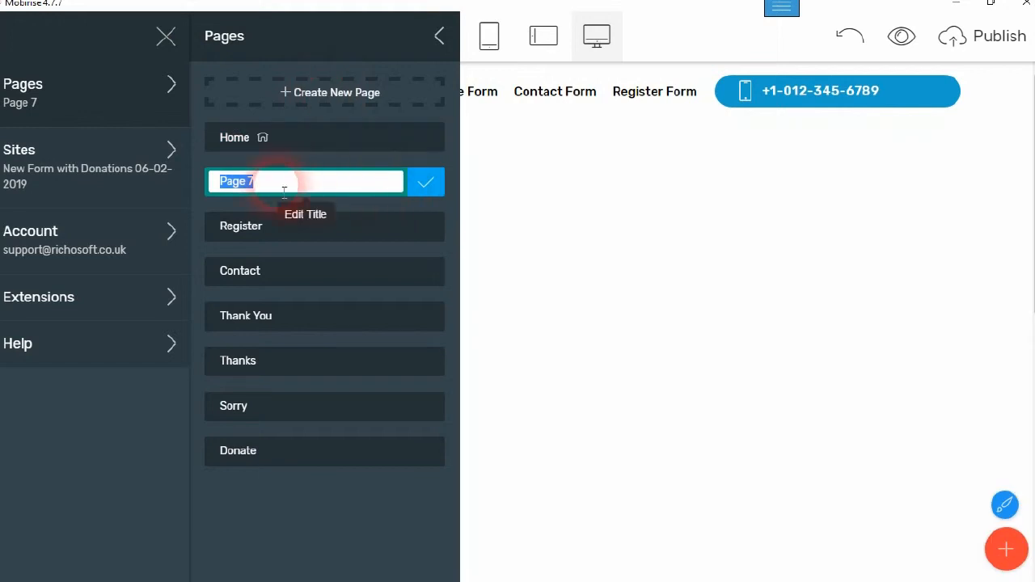
type("Demo1")
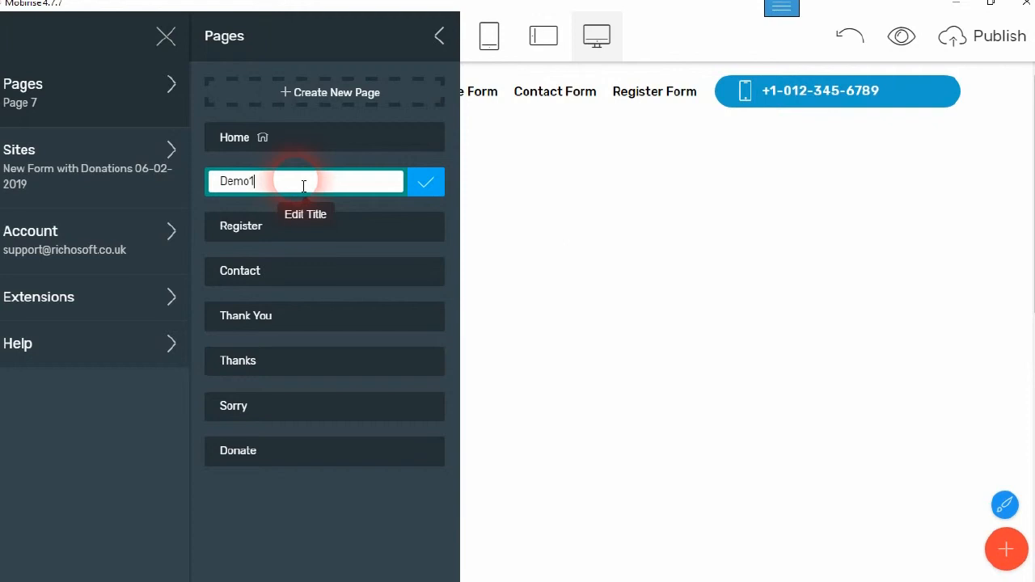
left_click(429, 184)
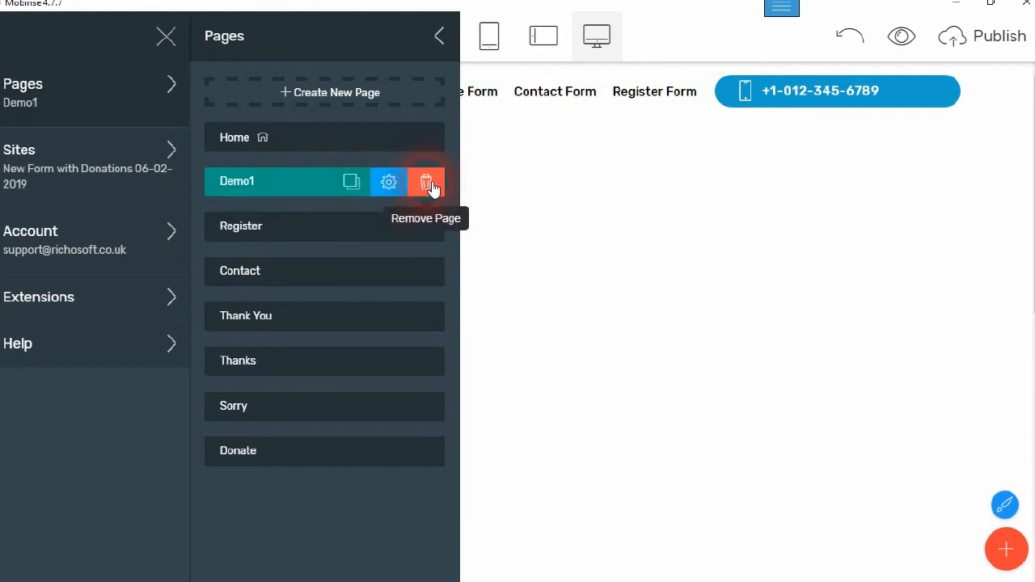
left_click(622, 181)
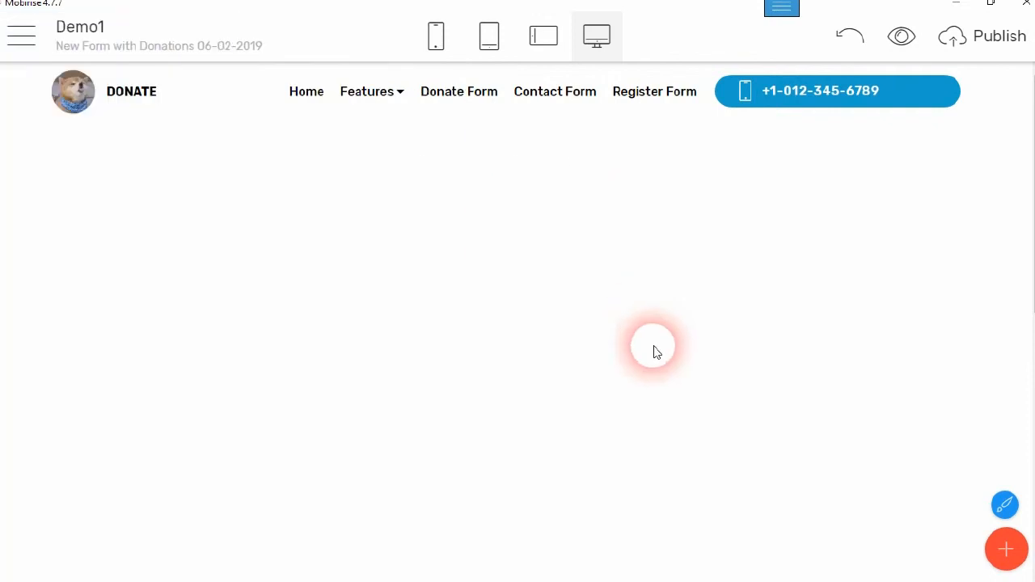
Add the saved footer block 2019-06-08 17.29.17 from the user blocks to the Demo1 page.
left_click(1021, 509)
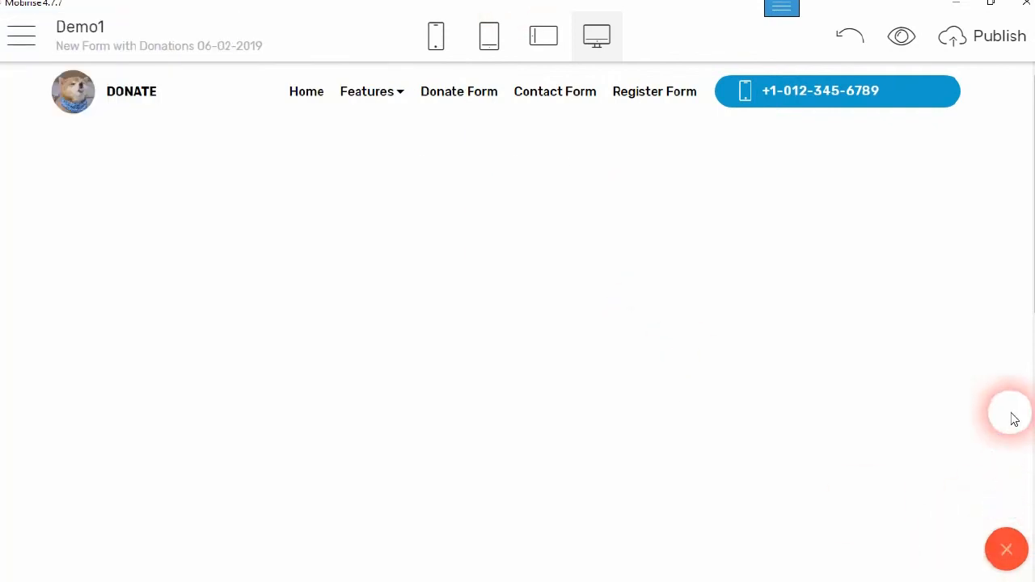
left_click_drag(1032, 161, 1011, 545)
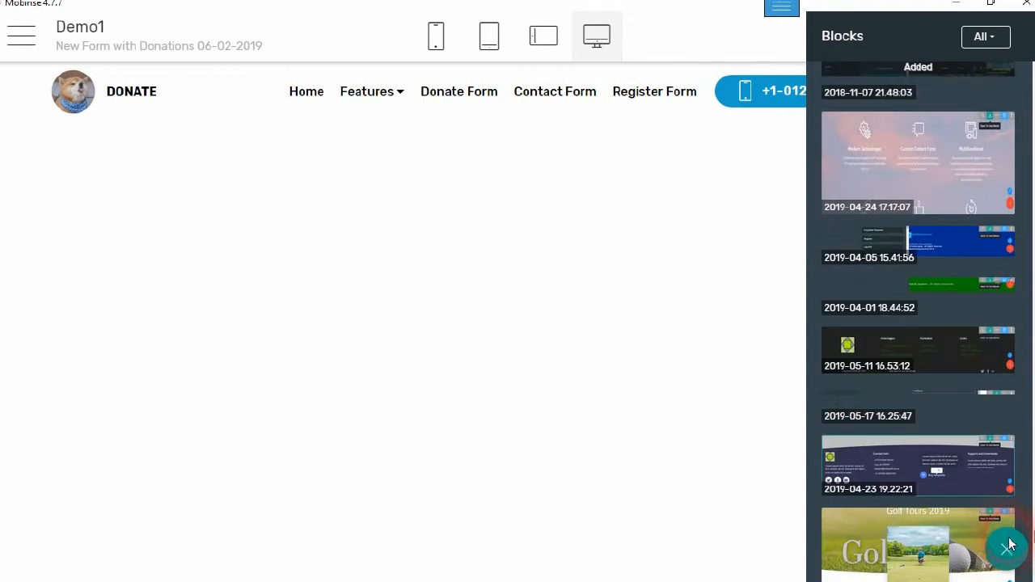
scroll(1011, 545, "up", 5)
left_click_drag(938, 214, 527, 571)
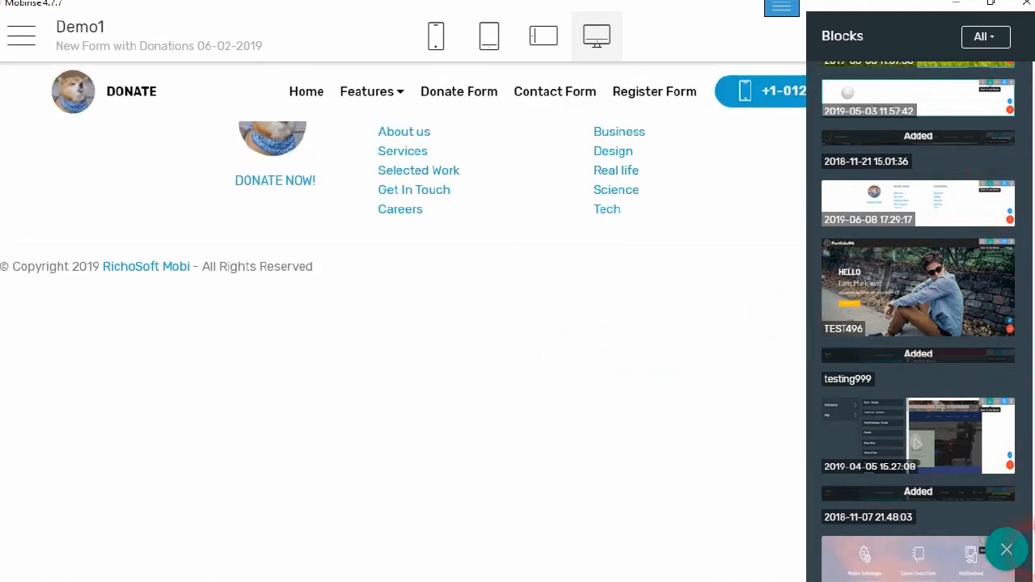
Insert the RichoSoft Special contact form block (Special edition V2-DON) between the page menu and the footer.
mouse_move(1034, 527)
left_mouse_down()
mouse_move(1034, 502)
mouse_move(1034, 513)
left_mouse_up()
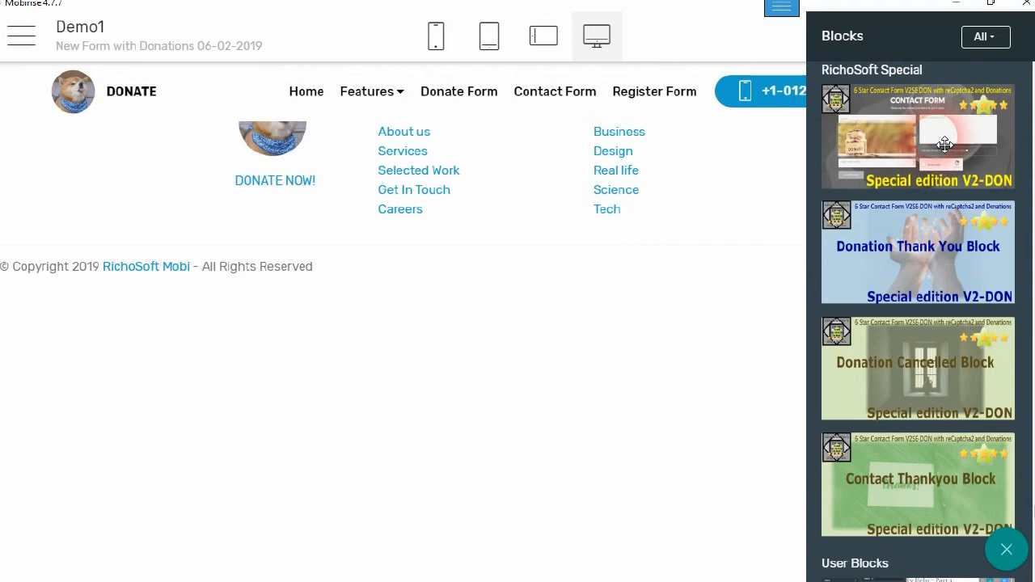
left_click_drag(958, 143, 620, 73)
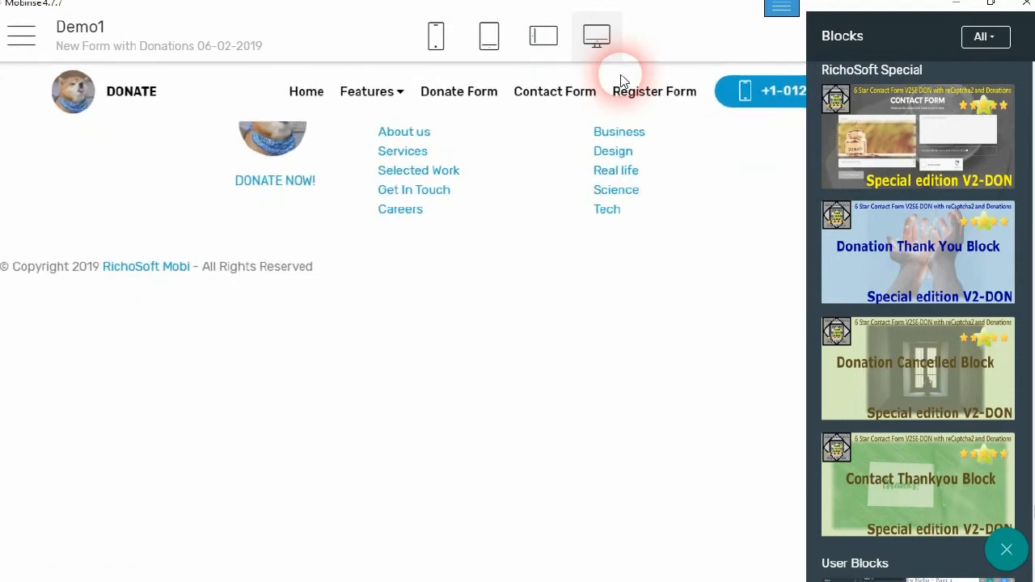
left_click(689, 55)
Change the contact form block's background from a plain colour to the background image in its settings.
scroll(555, 307, "down", 4)
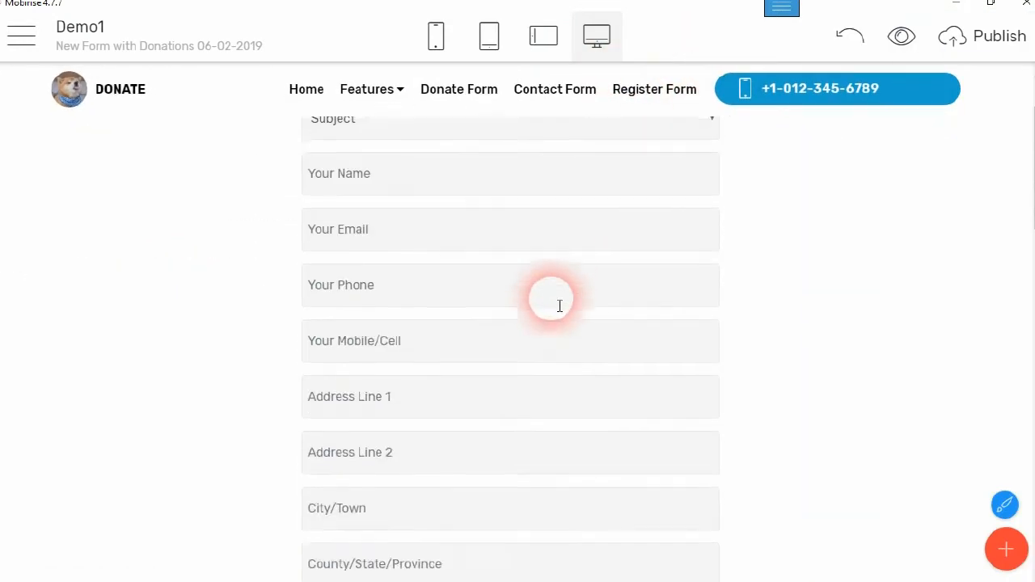
scroll(558, 307, "down", 13)
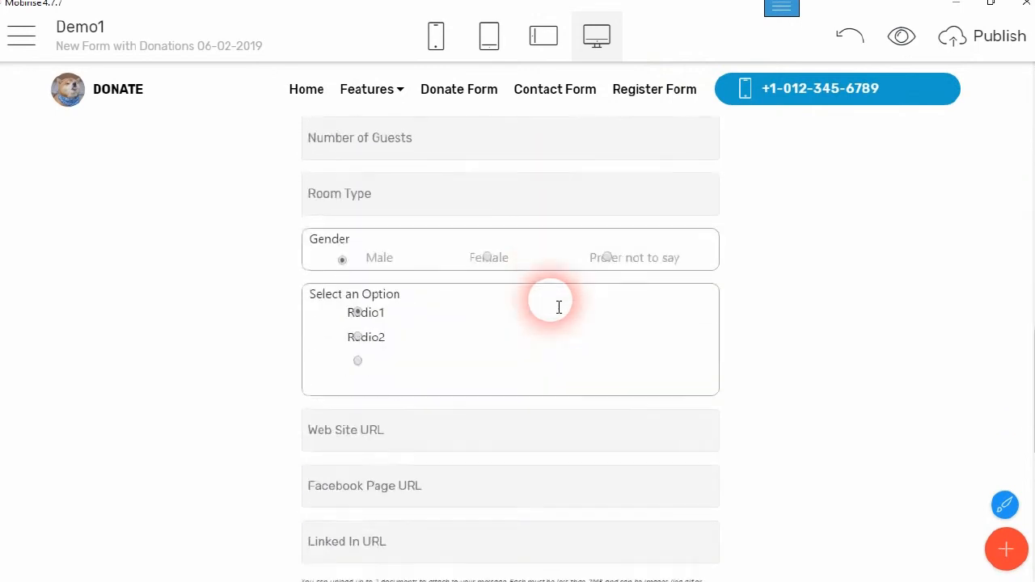
scroll(558, 308, "down", 1)
scroll(712, 261, "up", 7)
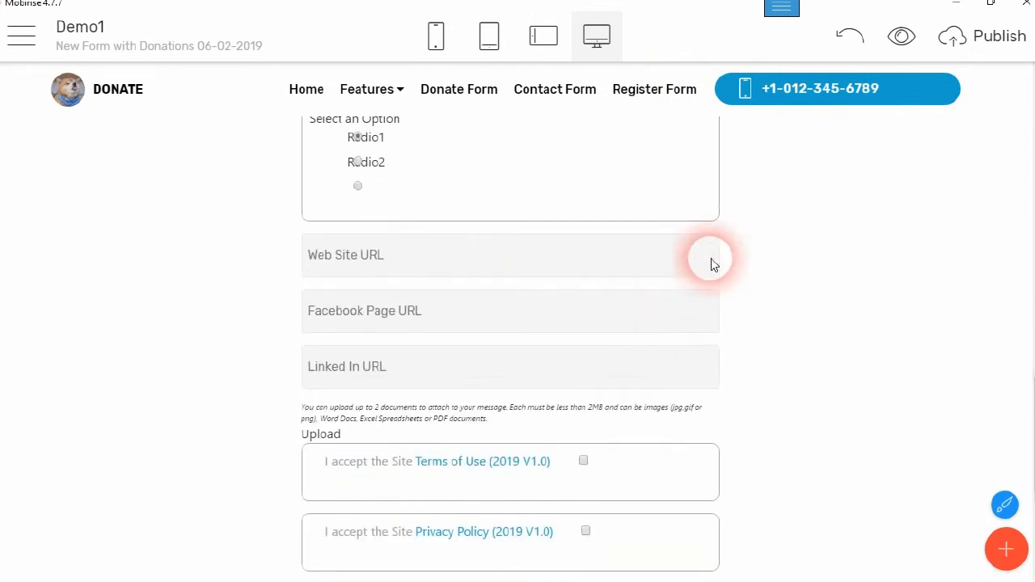
scroll(712, 261, "up", 7)
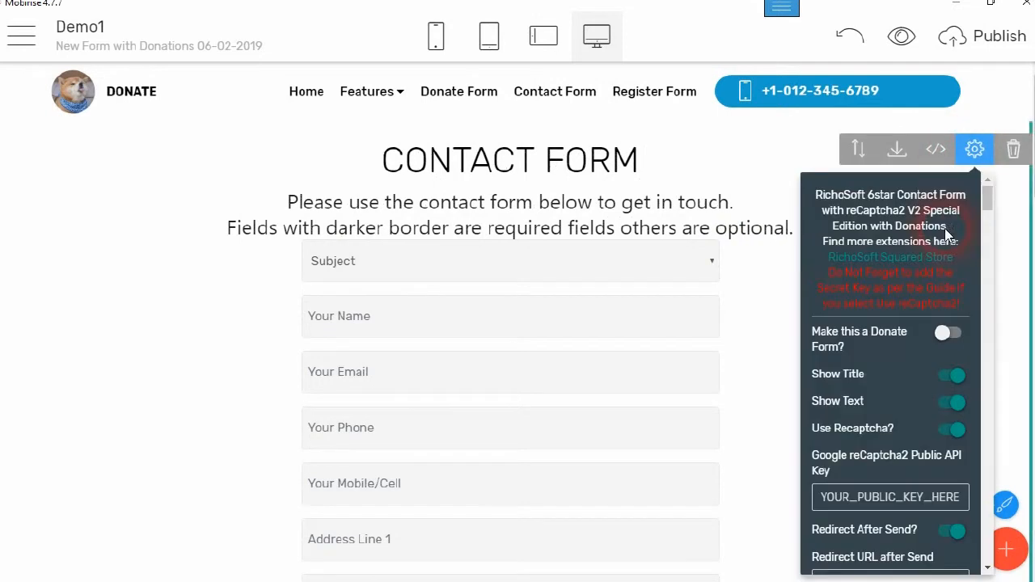
left_click_drag(1029, 430, 1028, 250)
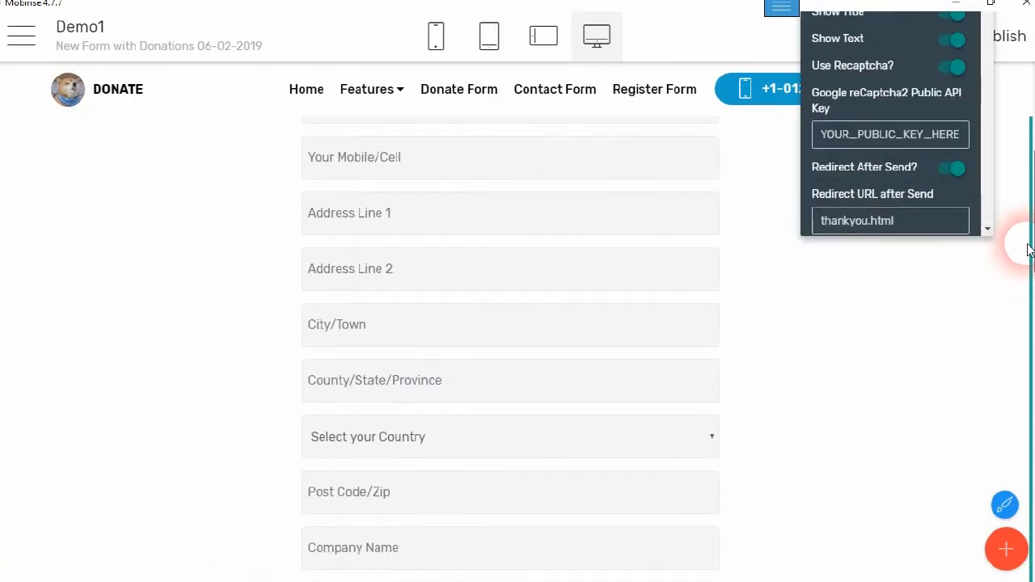
left_click(991, 250)
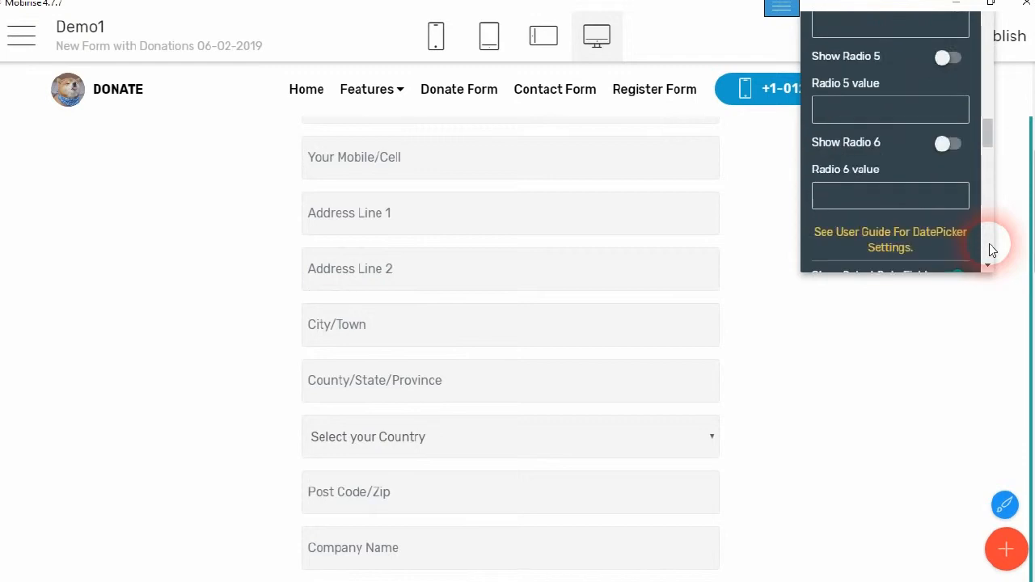
left_click_drag(990, 244, 991, 258)
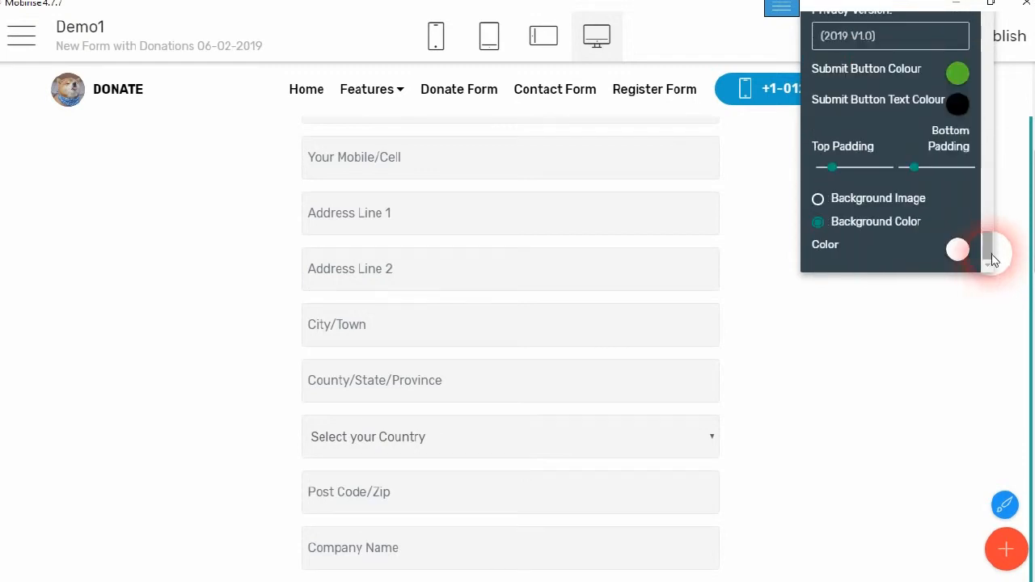
left_click(819, 200)
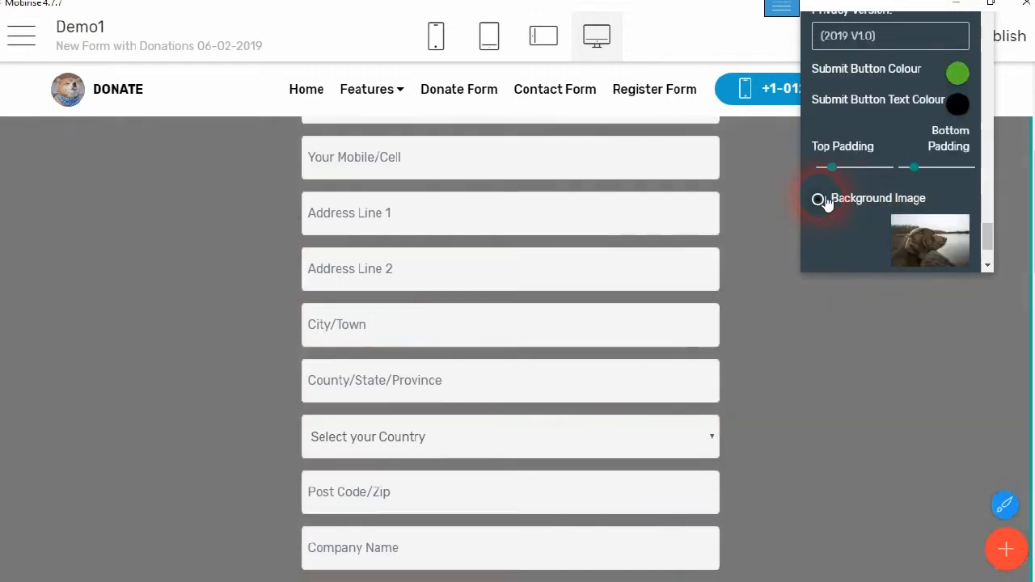
left_click(680, 65)
Try to make the CONTACT FORM title bold and change its colour, and remove the bold formatting again.
scroll(712, 217, "up", 4)
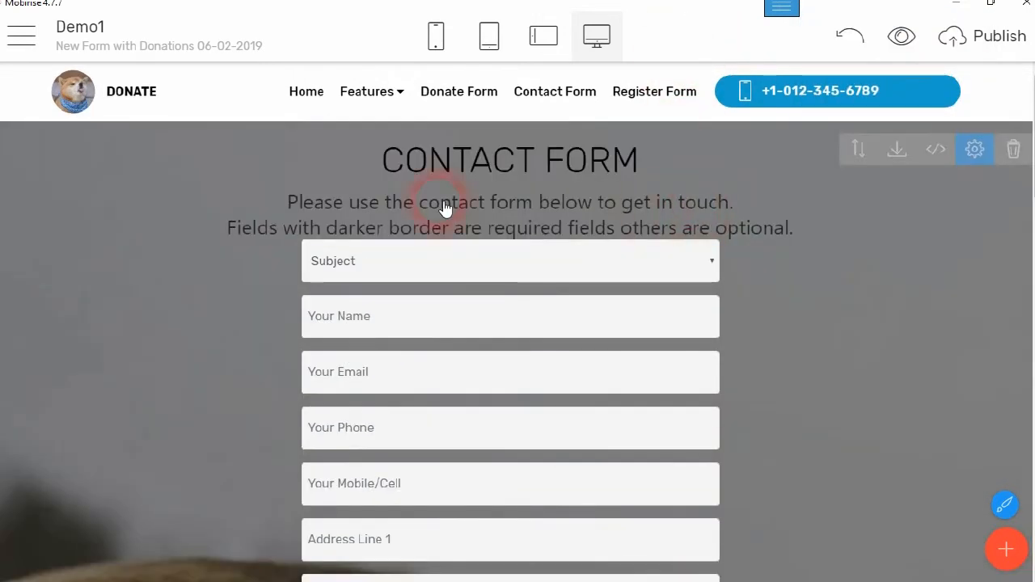
triple_click(471, 168)
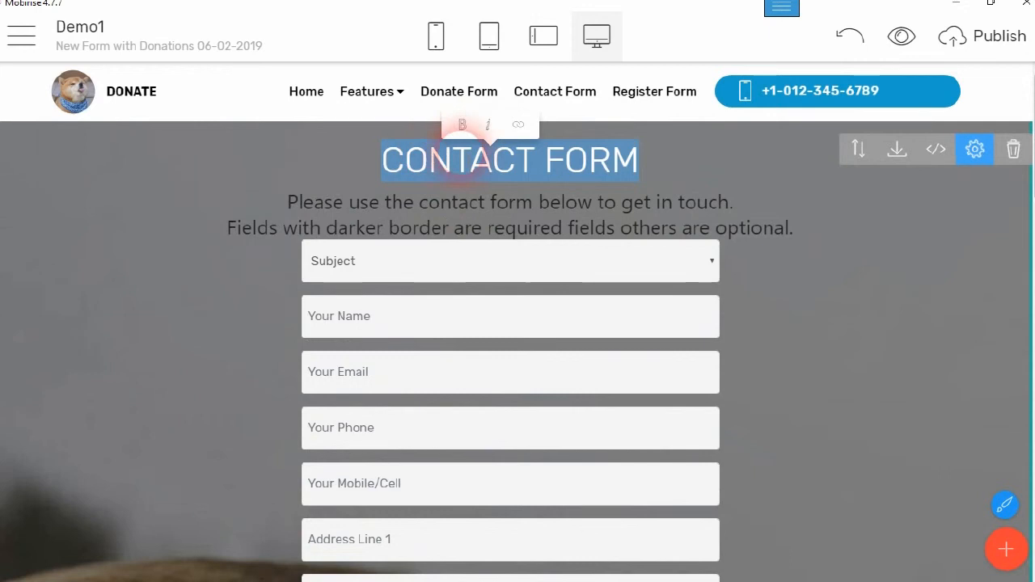
left_click(462, 125)
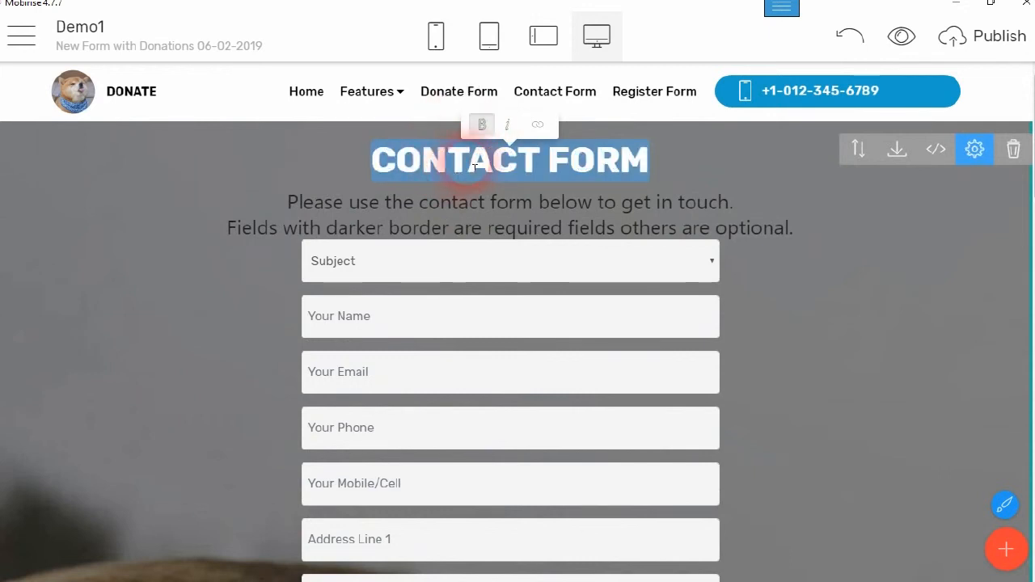
left_click(525, 166)
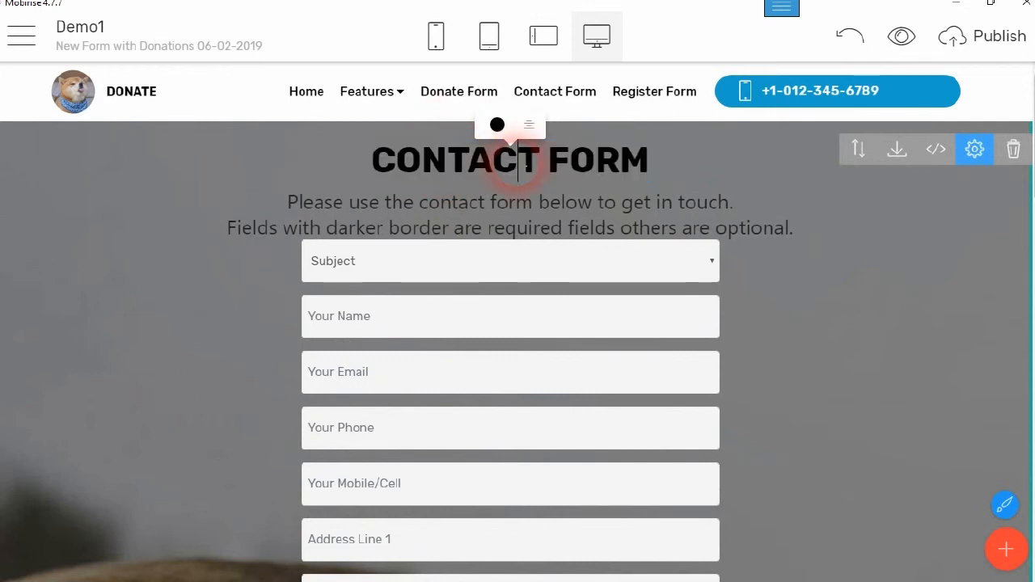
left_click(497, 126)
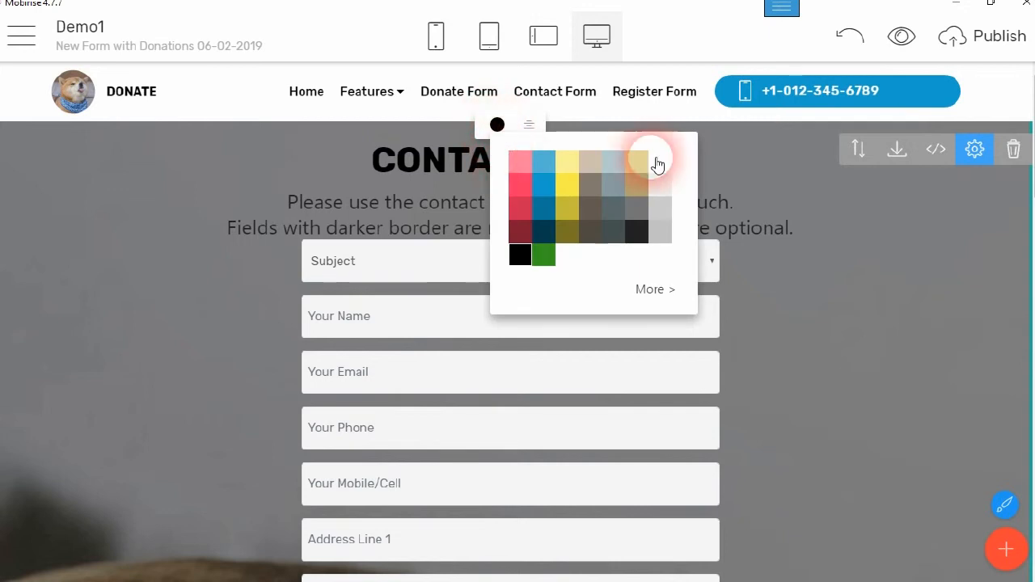
left_click(451, 159)
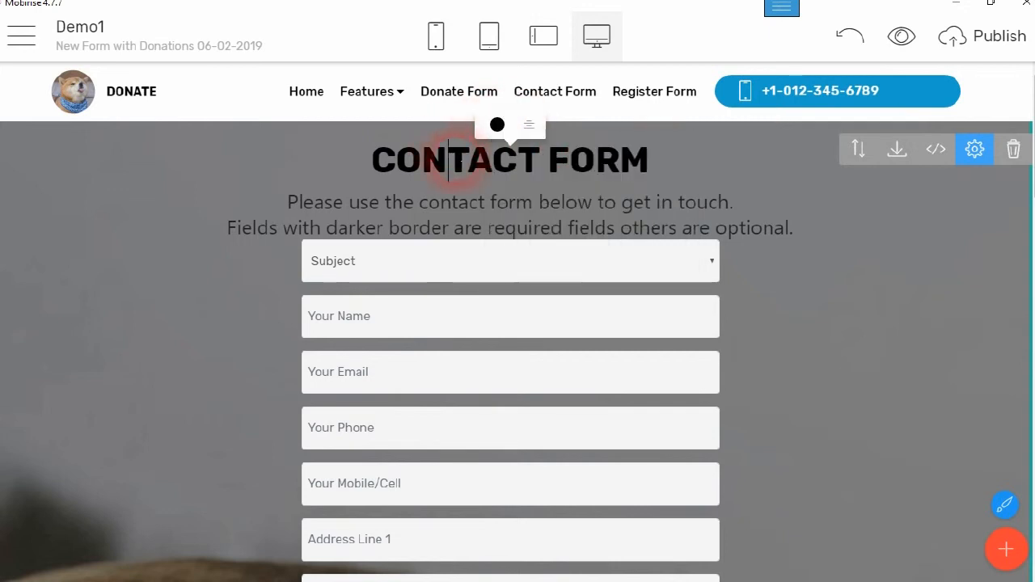
left_click_drag(388, 166, 670, 163)
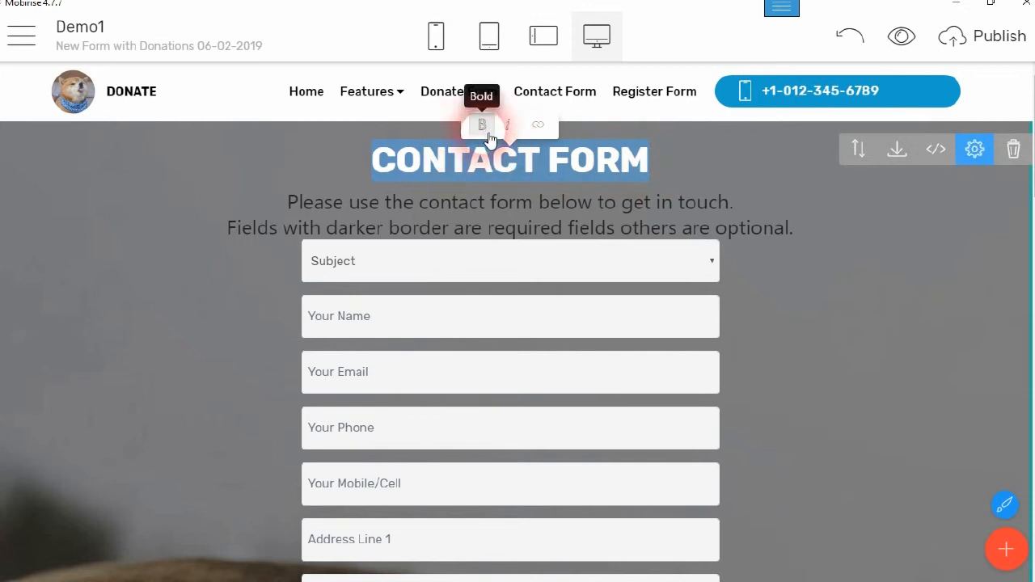
left_click(486, 129)
Colour the CONTACT FORM title white and make it bold.
left_click(516, 166)
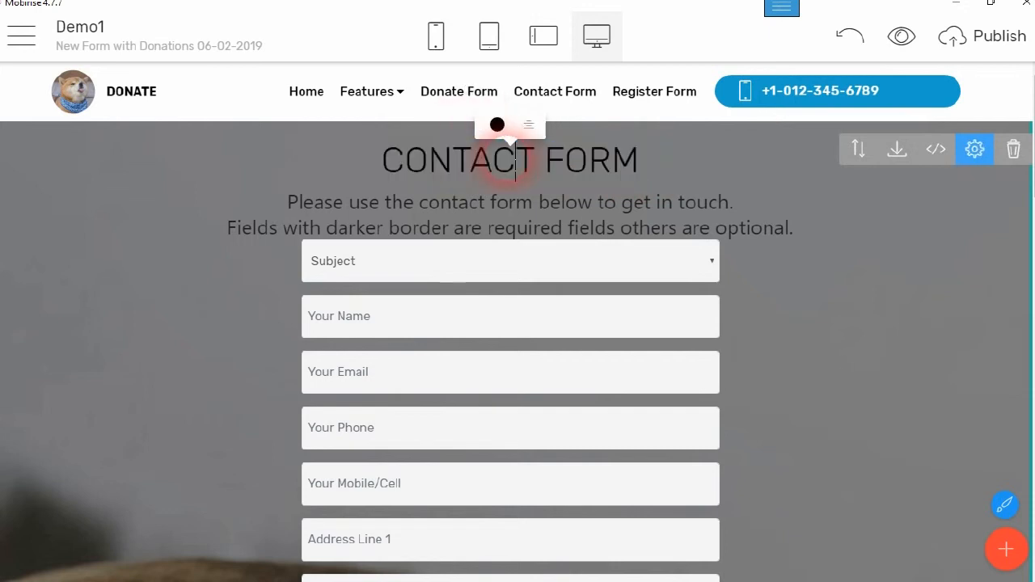
left_click(498, 126)
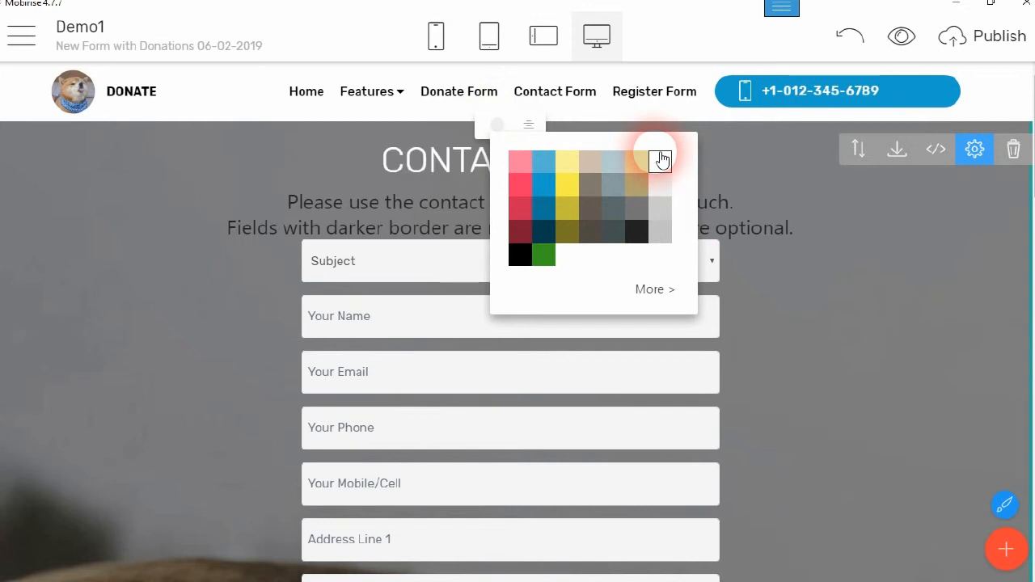
left_click(428, 160)
left_click_drag(390, 150, 647, 154)
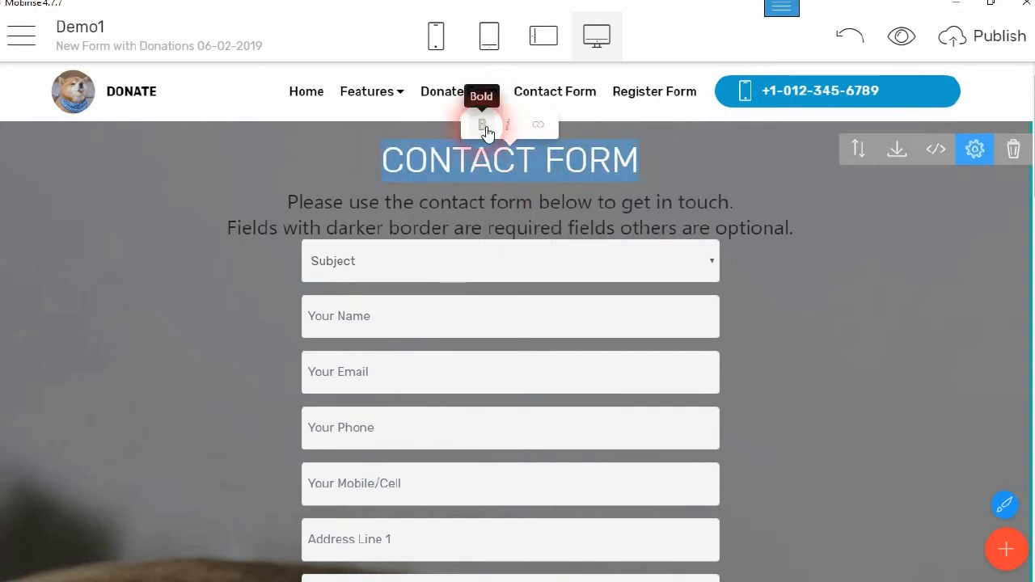
left_click(483, 125)
Colour the instruction text below the title white and add an empty line after it.
triple_click(642, 201)
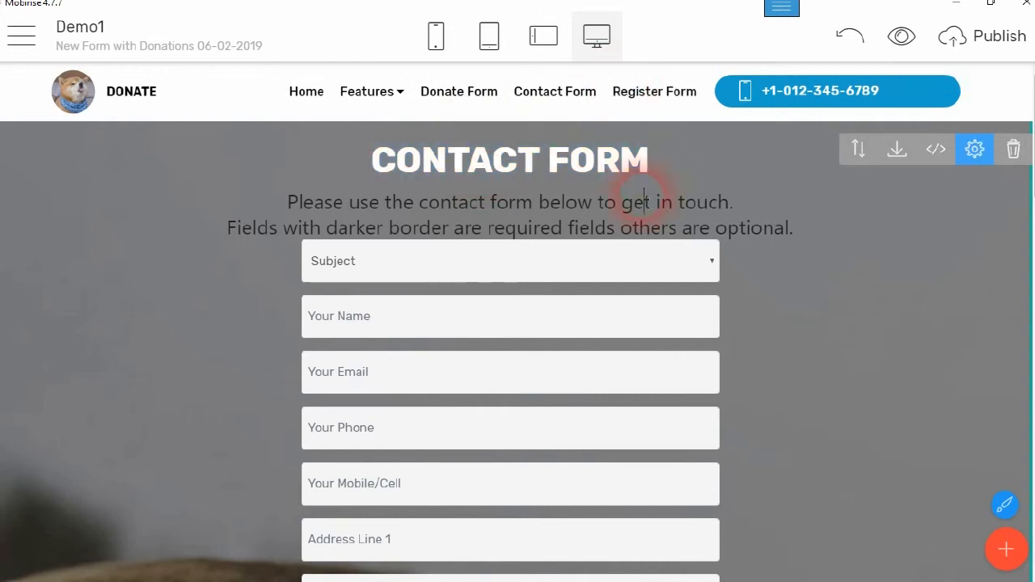
left_click(565, 205)
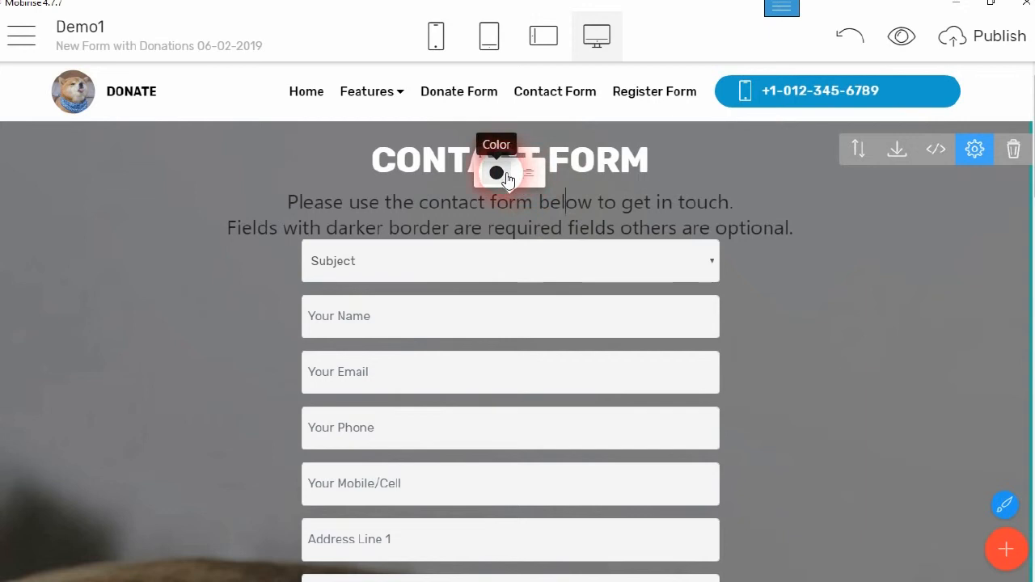
left_click(504, 175)
left_click(659, 212)
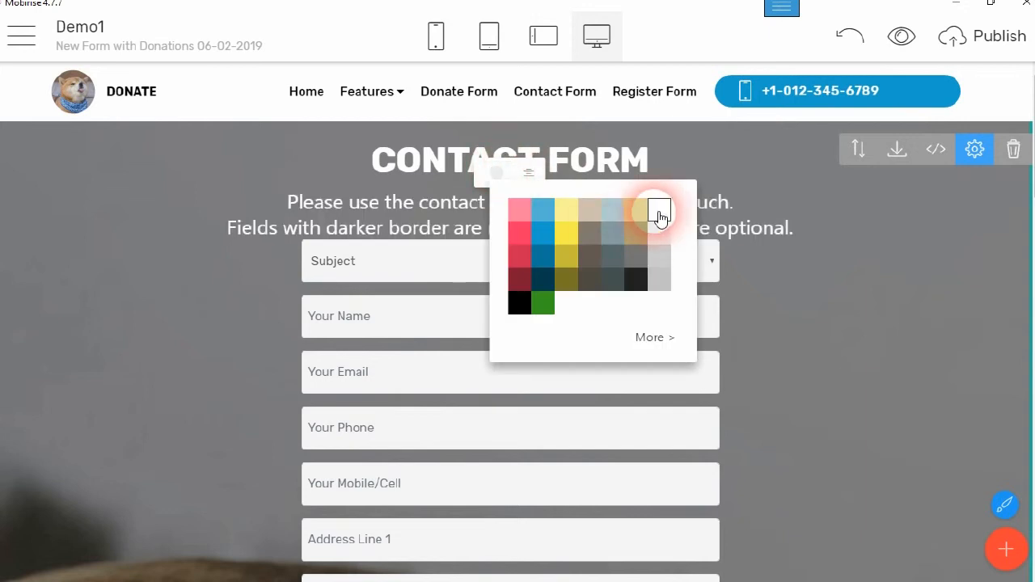
left_click(818, 231)
key("Return")
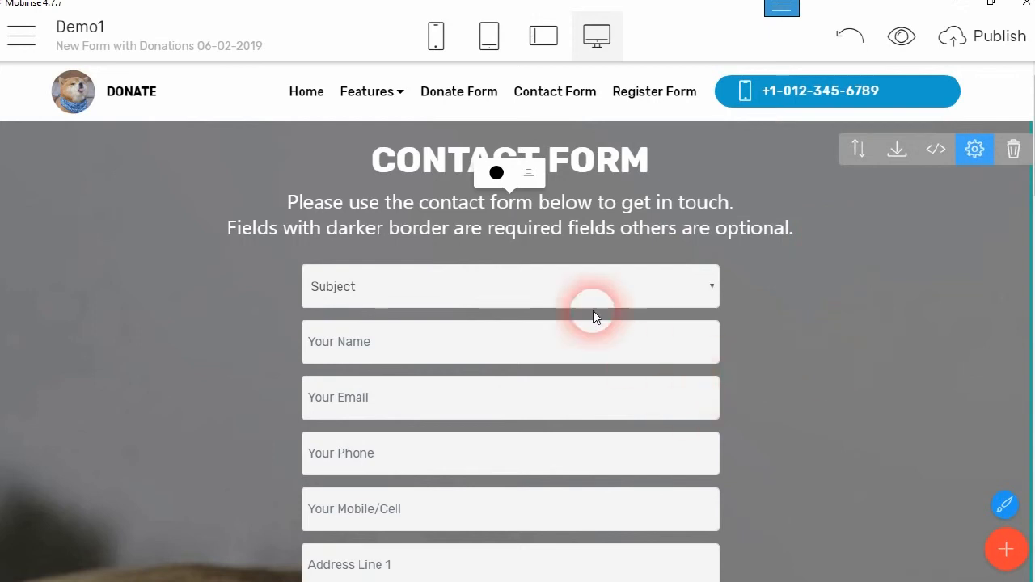
Review the contact form's layout over the background image, from the title through the input fields to the Submit button.
scroll(593, 316, "down", 9)
scroll(592, 360, "down", 10)
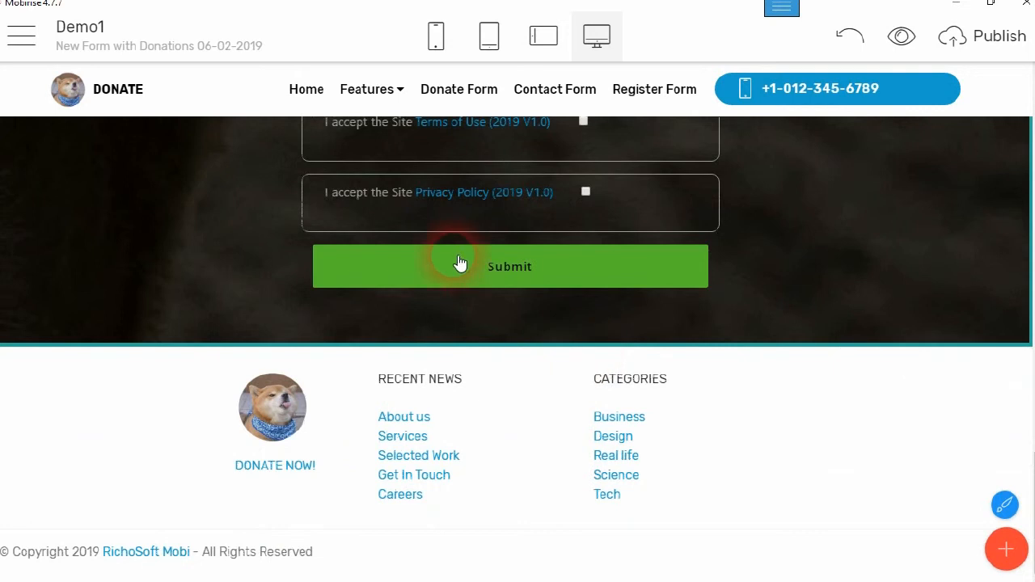
scroll(492, 227, "up", 18)
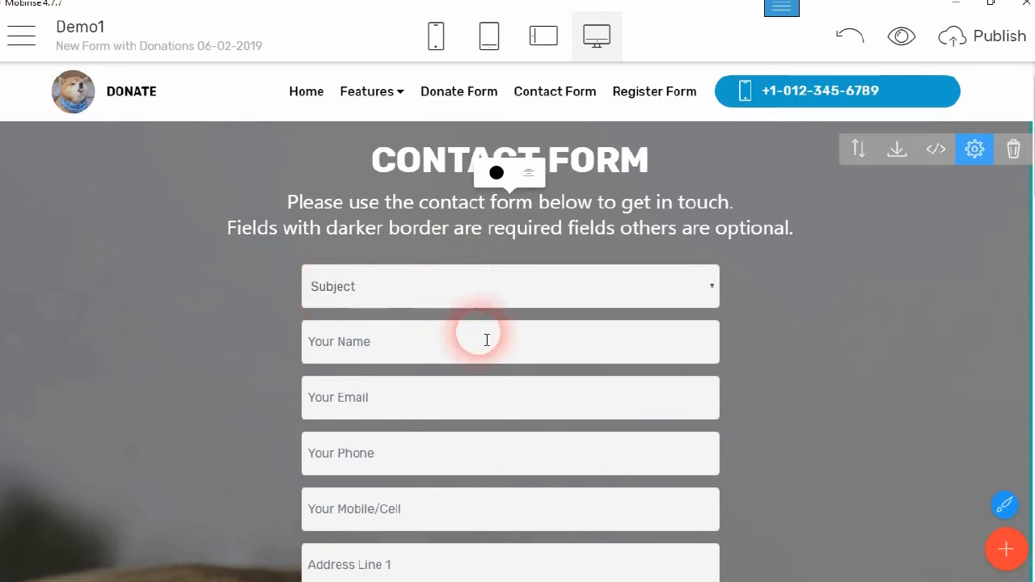
scroll(550, 316, "down", 1)
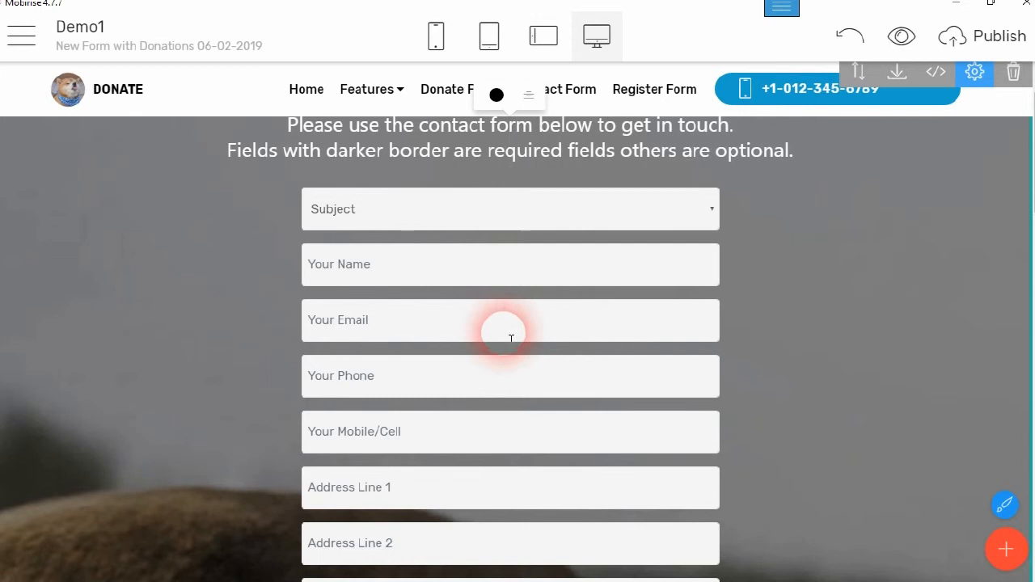
scroll(534, 396, "down", 2)
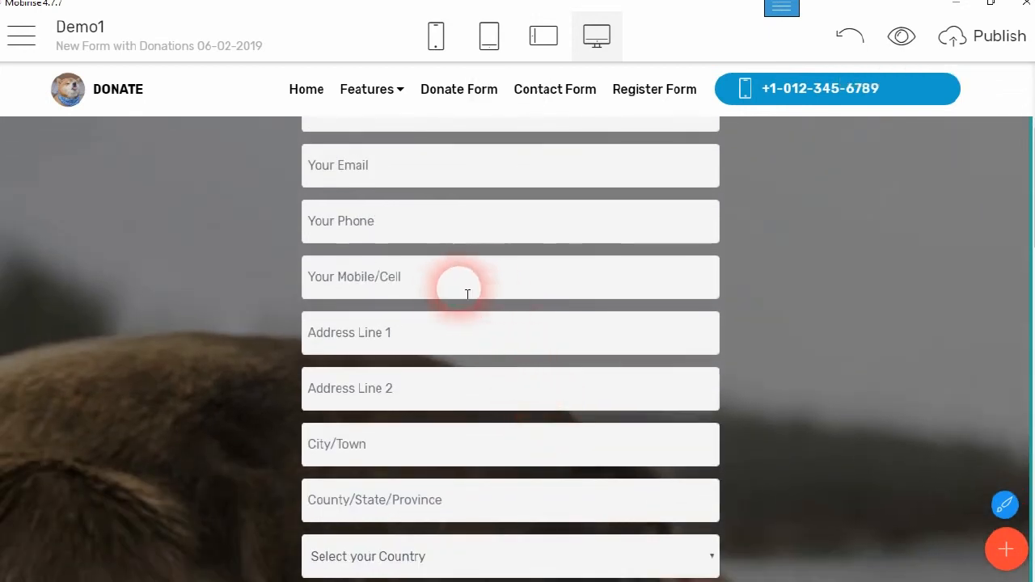
scroll(477, 388, "down", 1)
scroll(485, 414, "down", 2)
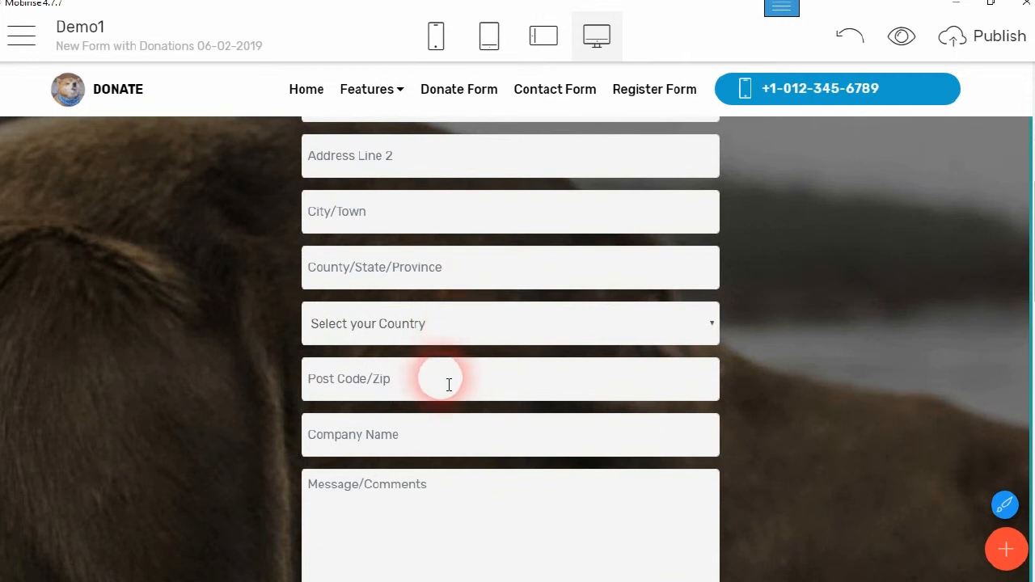
scroll(474, 404, "down", 1)
scroll(461, 445, "down", 2)
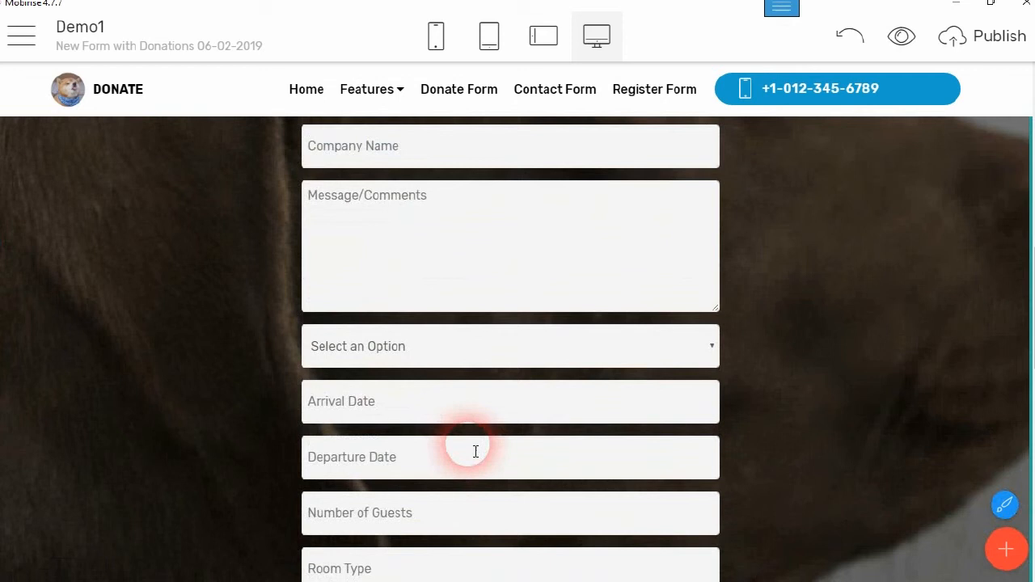
Examine the form's option list and its Arrival Date, Departure Date, Number of Guests and Room Type fields.
left_click(525, 322)
left_click(526, 322)
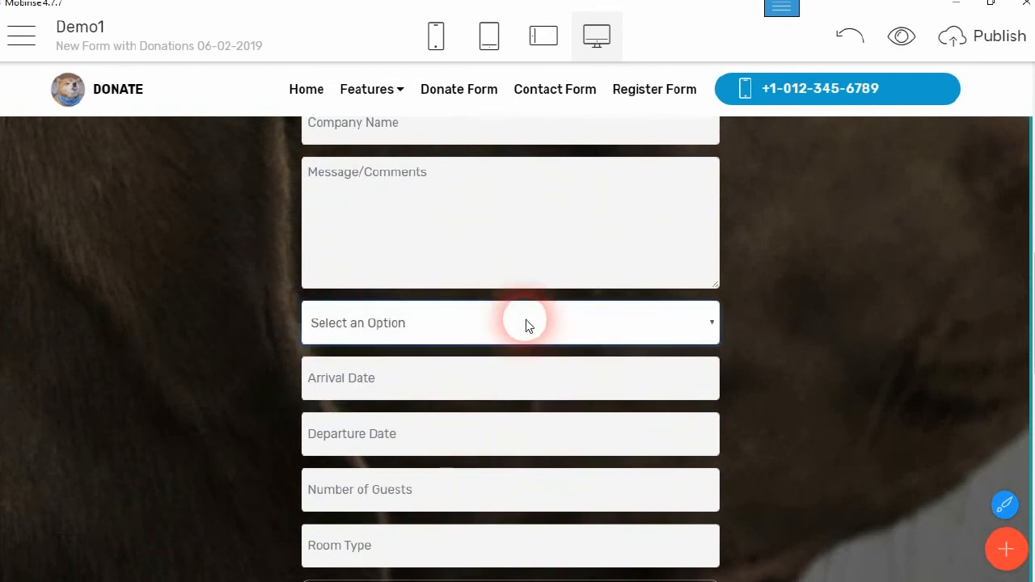
left_click(490, 382)
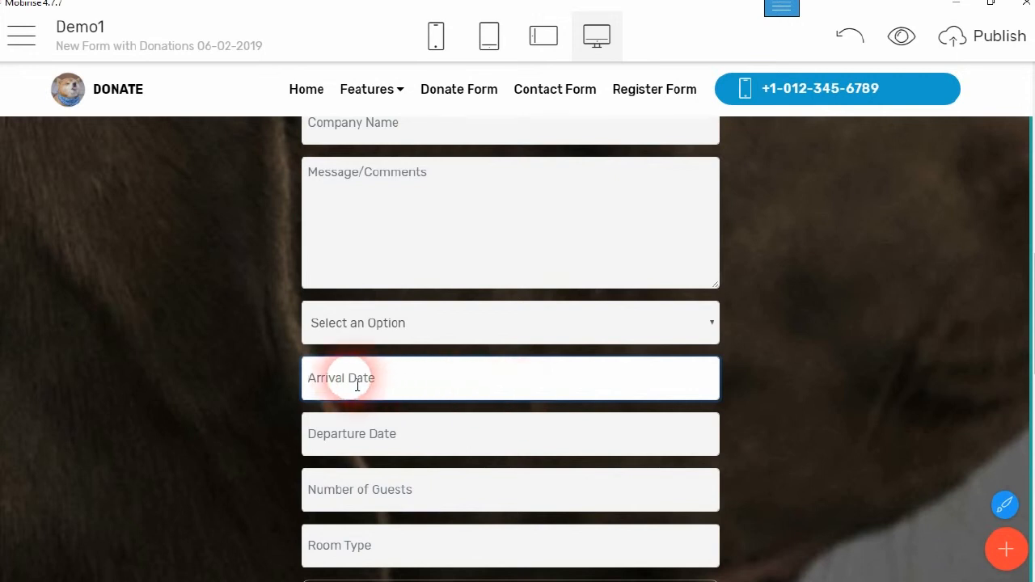
scroll(457, 435, "down", 1)
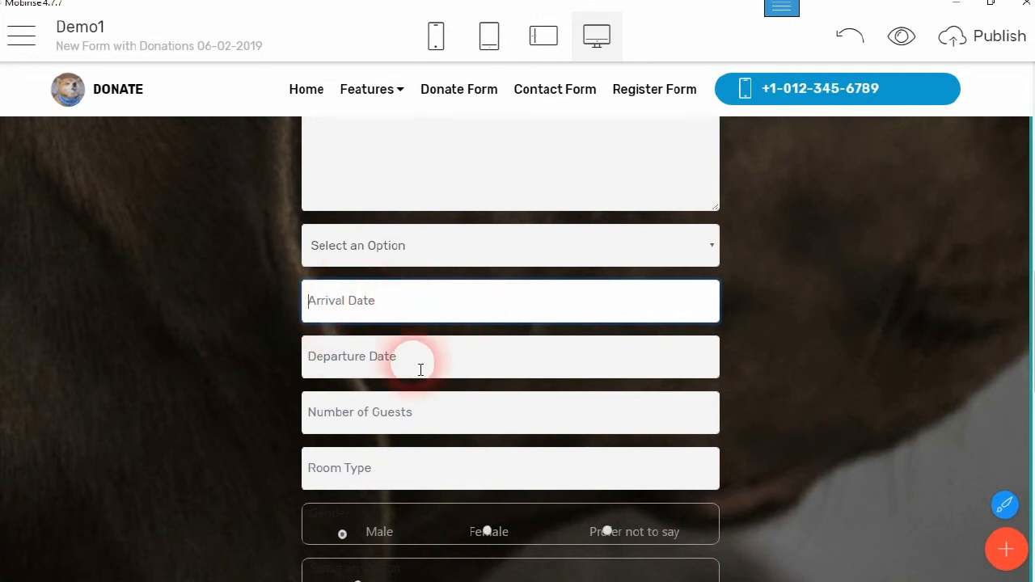
scroll(420, 422, "down", 4)
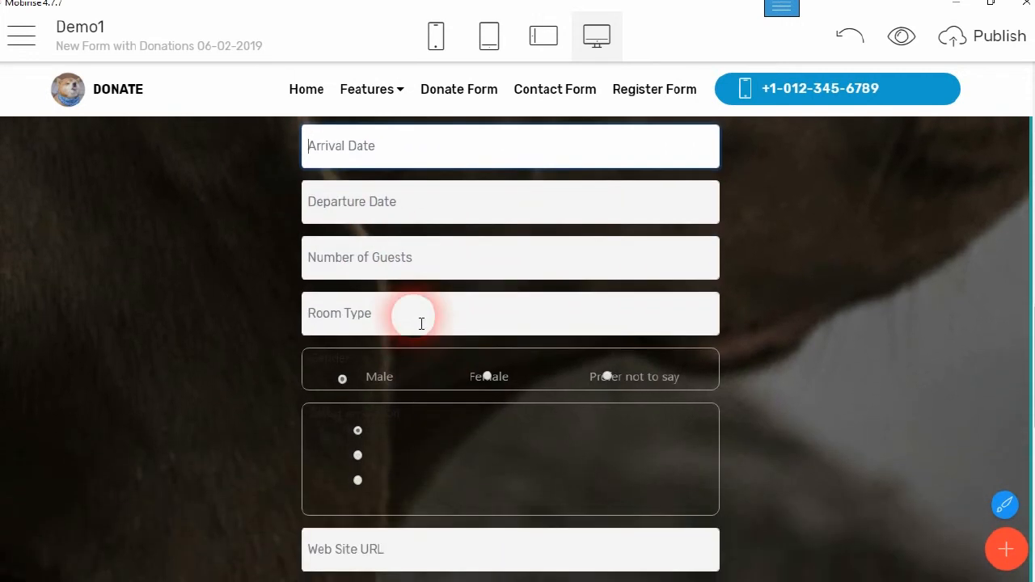
left_click(424, 267)
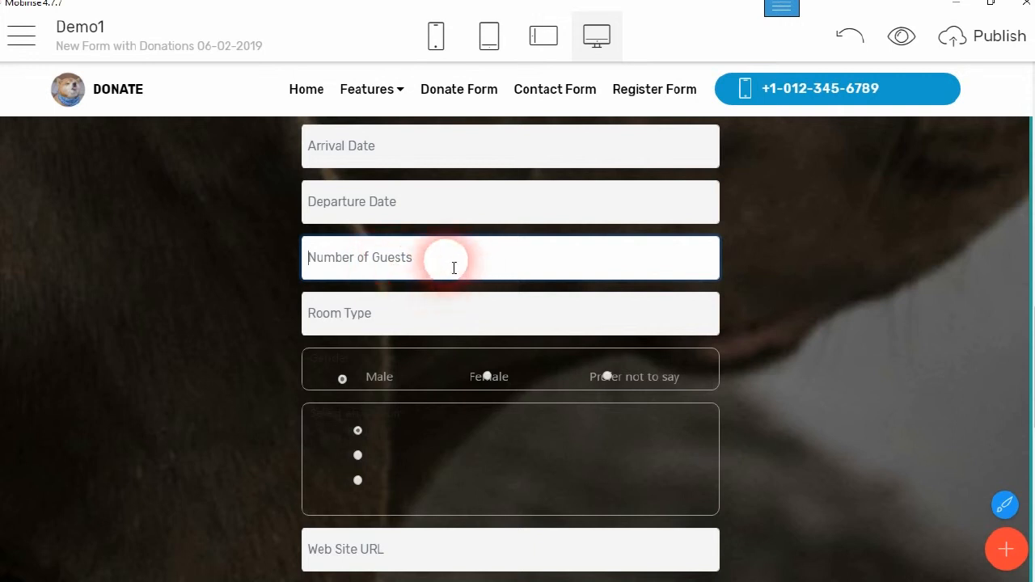
scroll(517, 301, "down", 1)
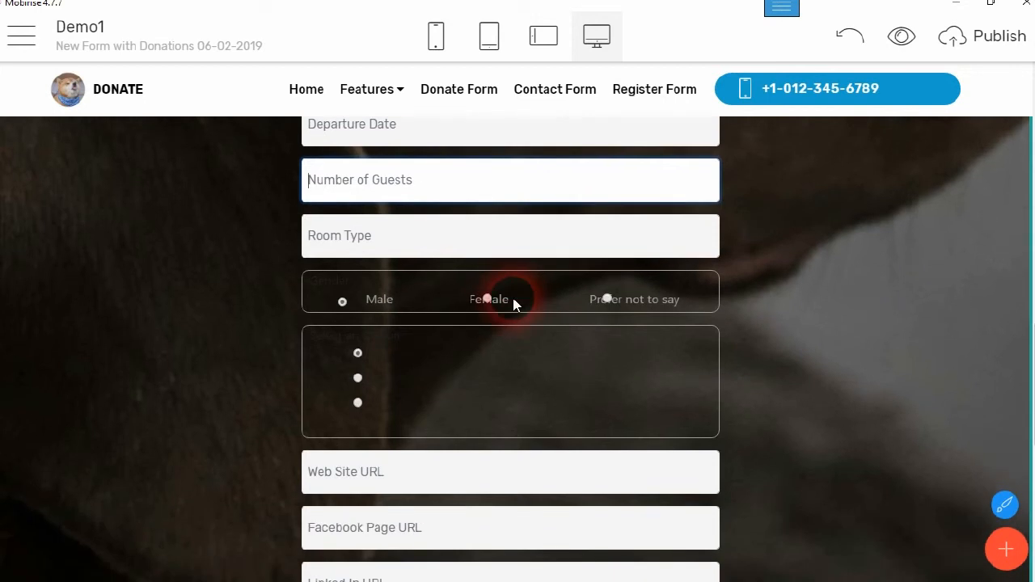
left_click(414, 245)
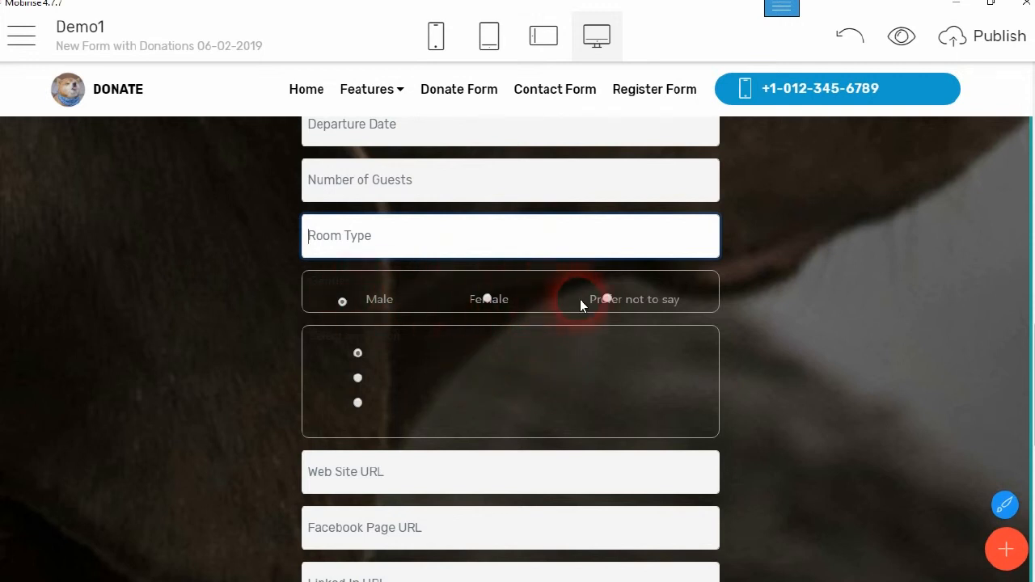
Colour the Gender label and the other option labels of the form white.
left_click(342, 284)
double_click(339, 281)
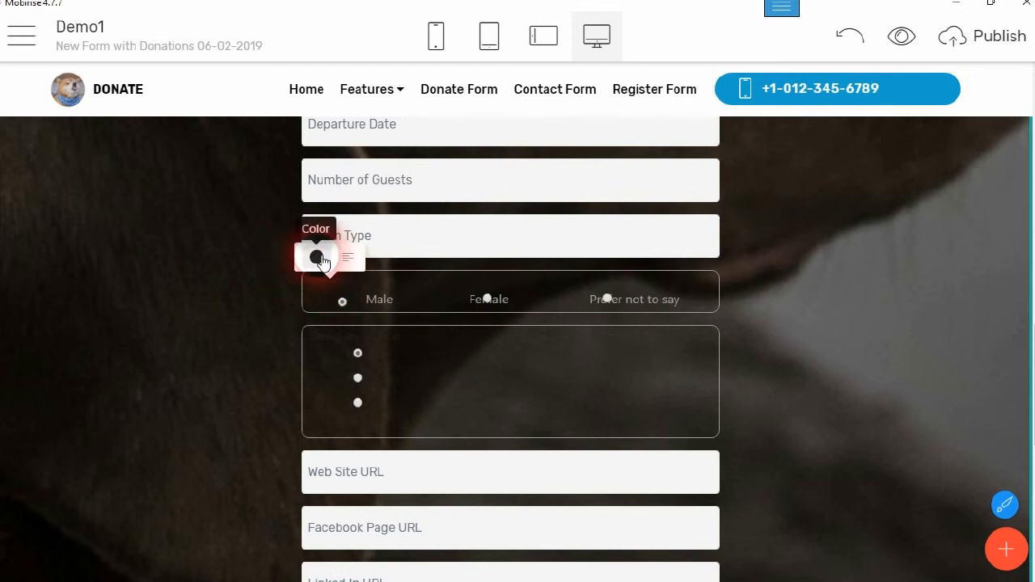
left_click(317, 257)
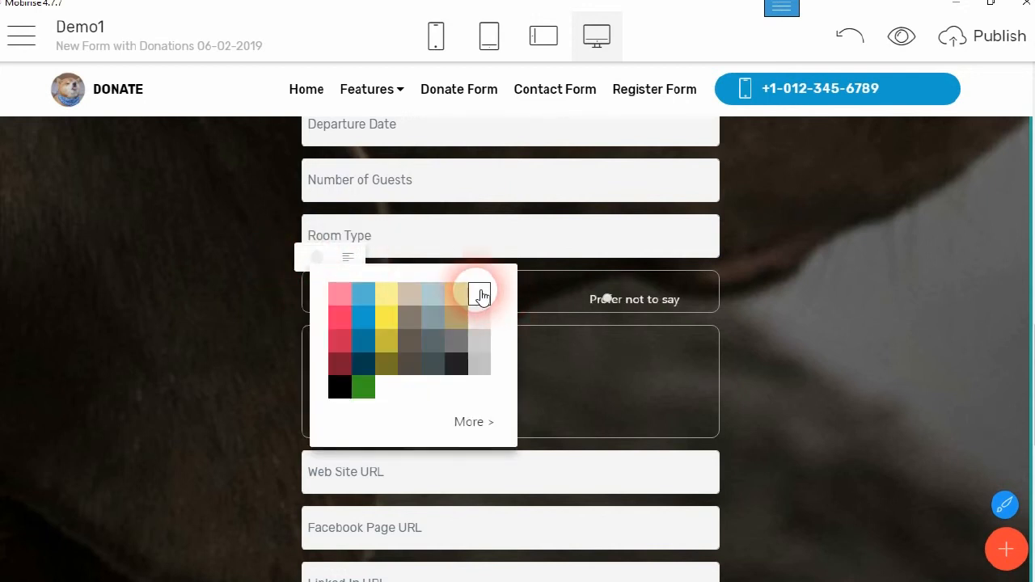
left_click(481, 296)
left_click(692, 326)
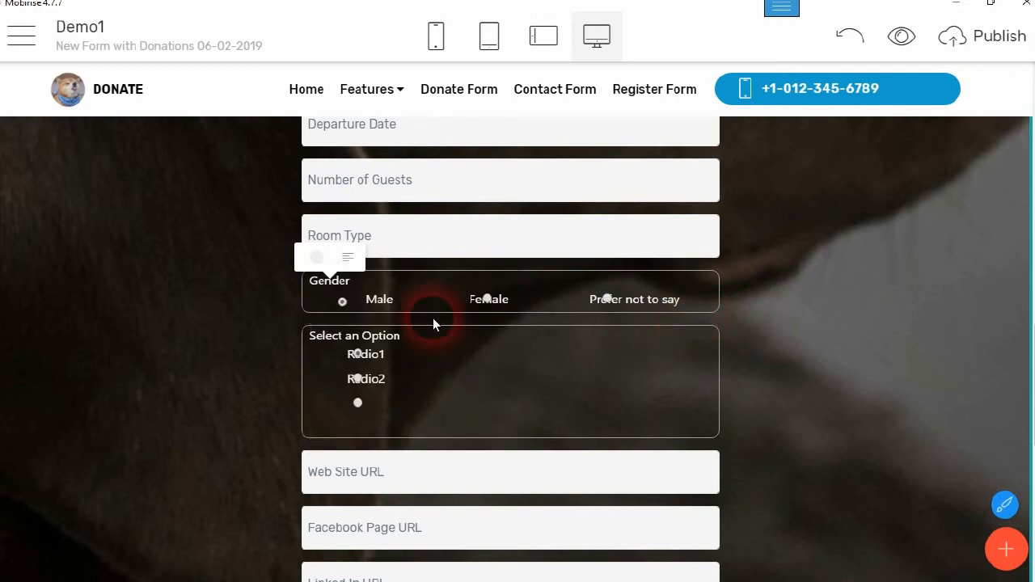
left_click(481, 304)
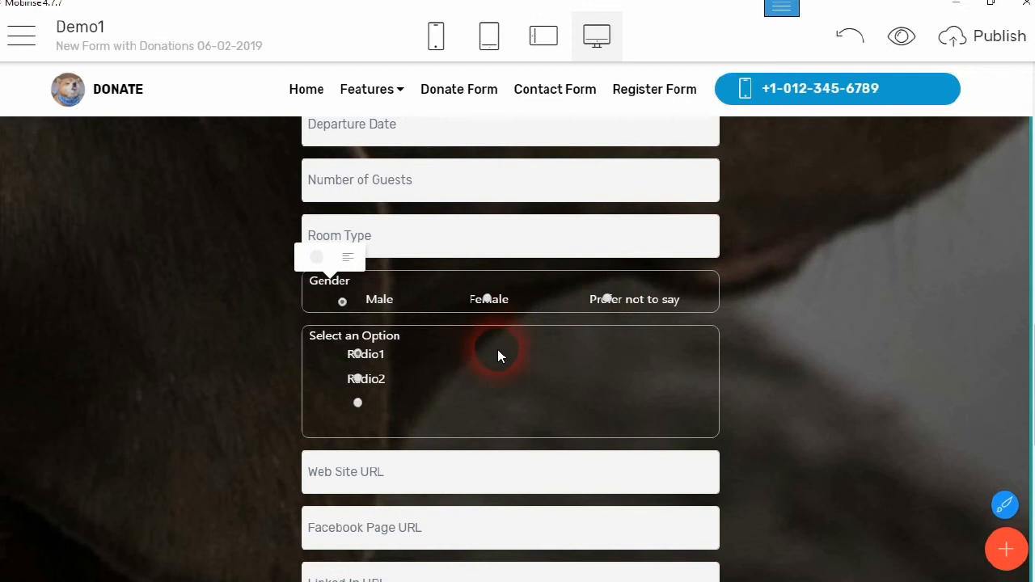
Colour the document upload instructions below the Linked In URL field white.
scroll(497, 349, "down", 1)
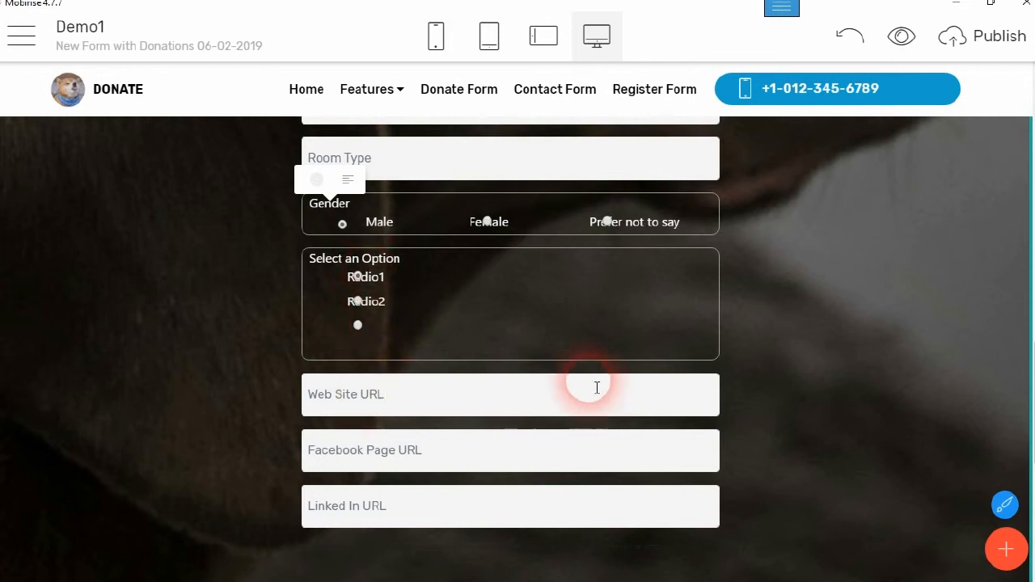
scroll(536, 384, "down", 1)
scroll(536, 383, "down", 2)
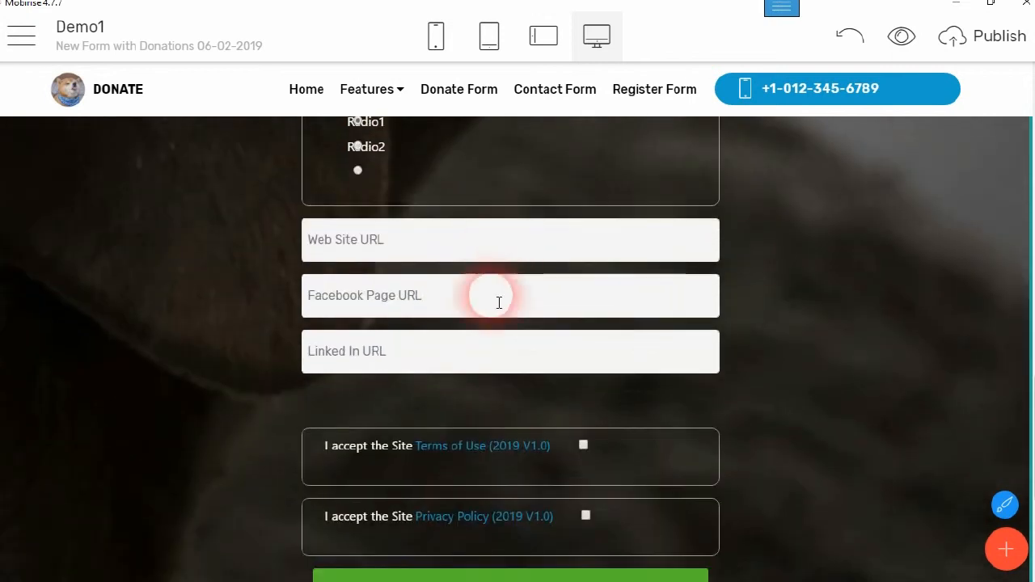
scroll(498, 369, "down", 2)
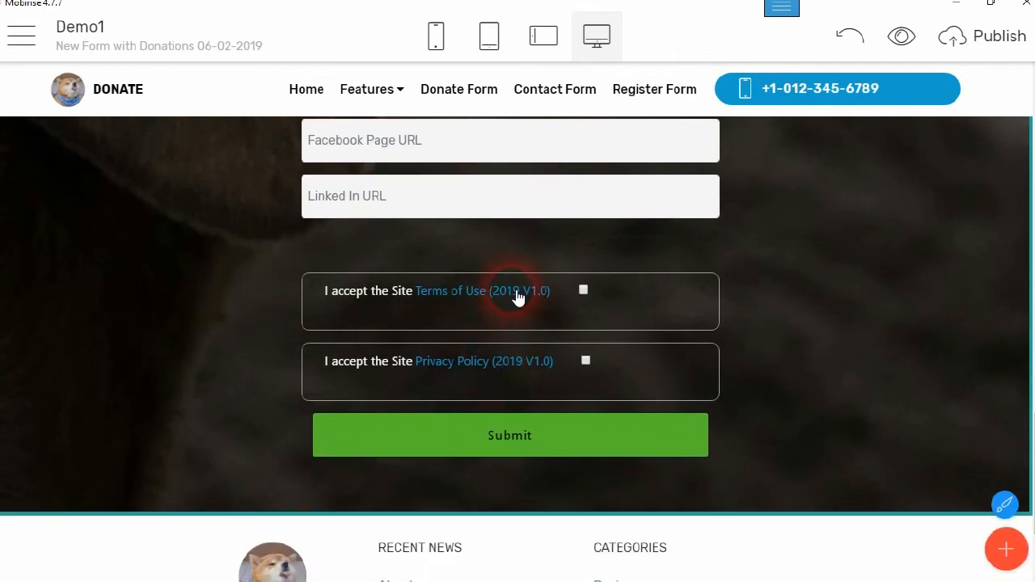
triple_click(422, 250)
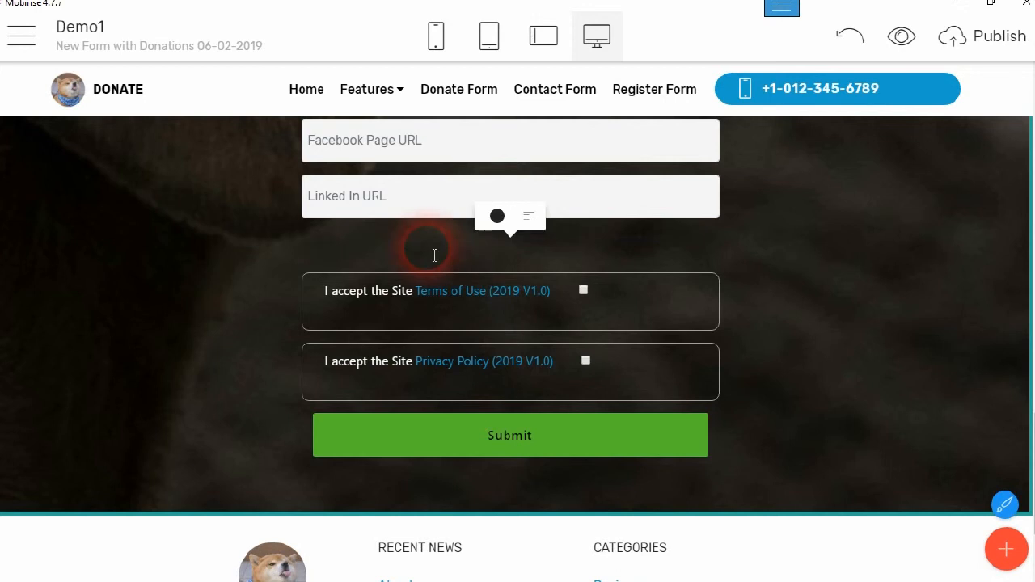
left_click(496, 215)
left_click(660, 253)
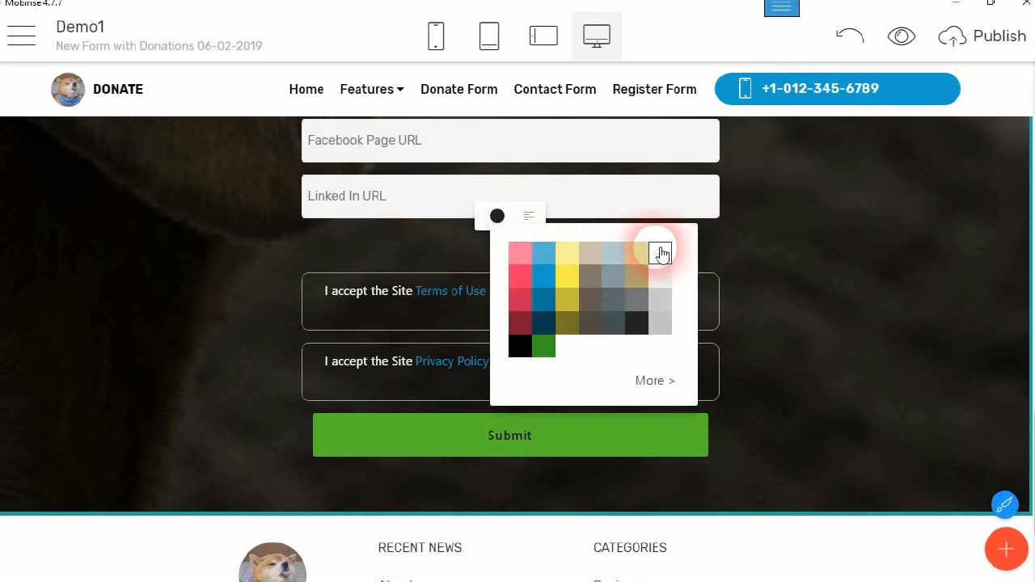
left_click(633, 302)
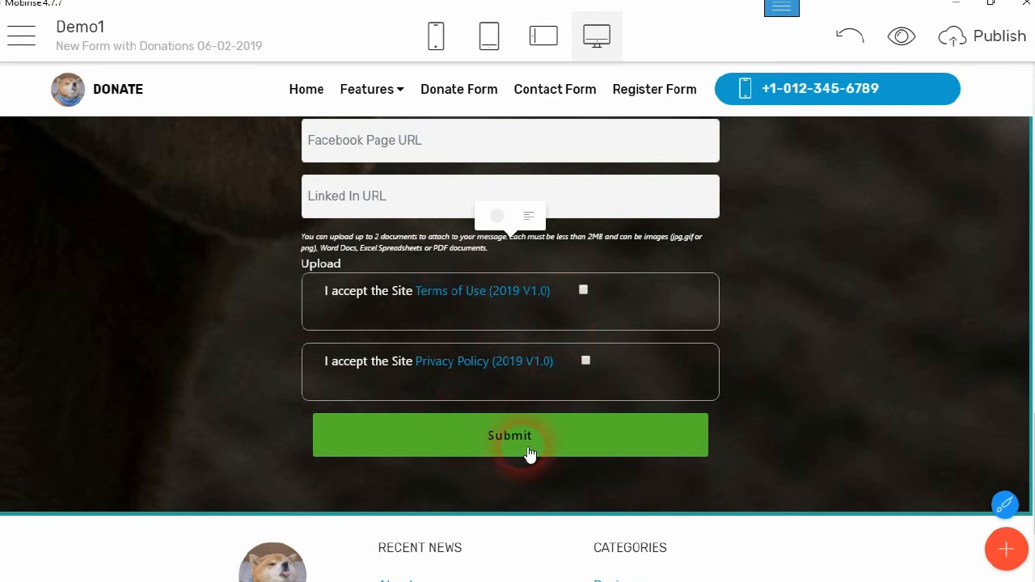
Open the contact form block's settings and review the first options, from the Donate Form switch to Send Copy to Submitter.
scroll(780, 385, "up", 15)
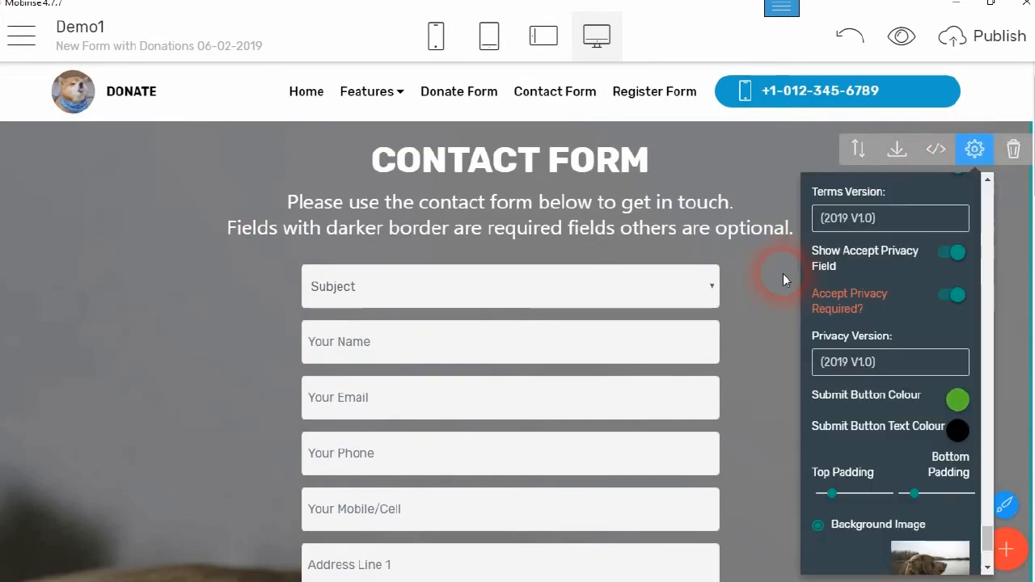
mouse_move(1034, 169)
left_mouse_down()
mouse_move(1033, 189)
mouse_move(1034, 167)
left_mouse_up()
left_click_drag(988, 541, 981, 181)
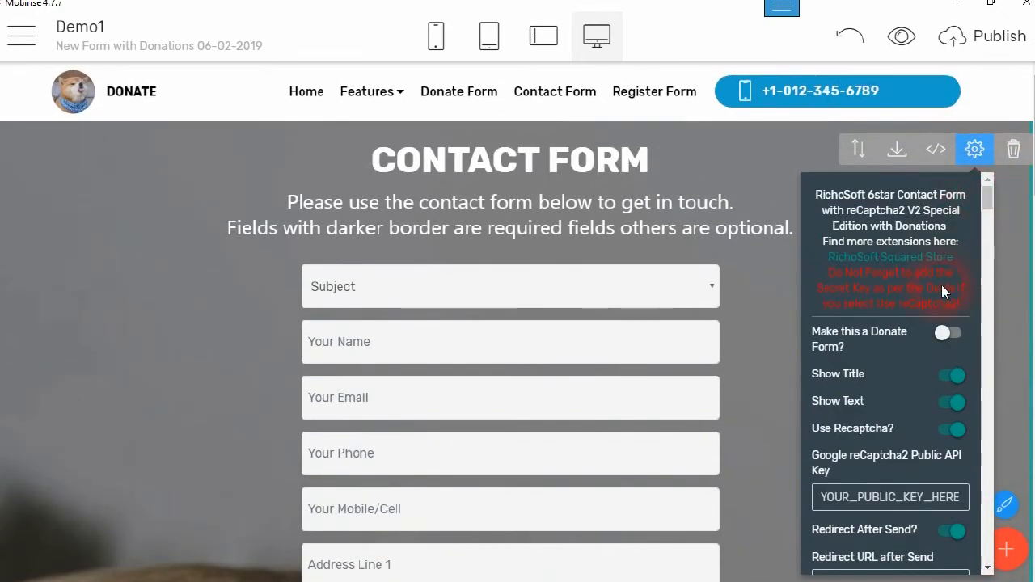
scroll(920, 311, "down", 3)
scroll(921, 310, "up", 2)
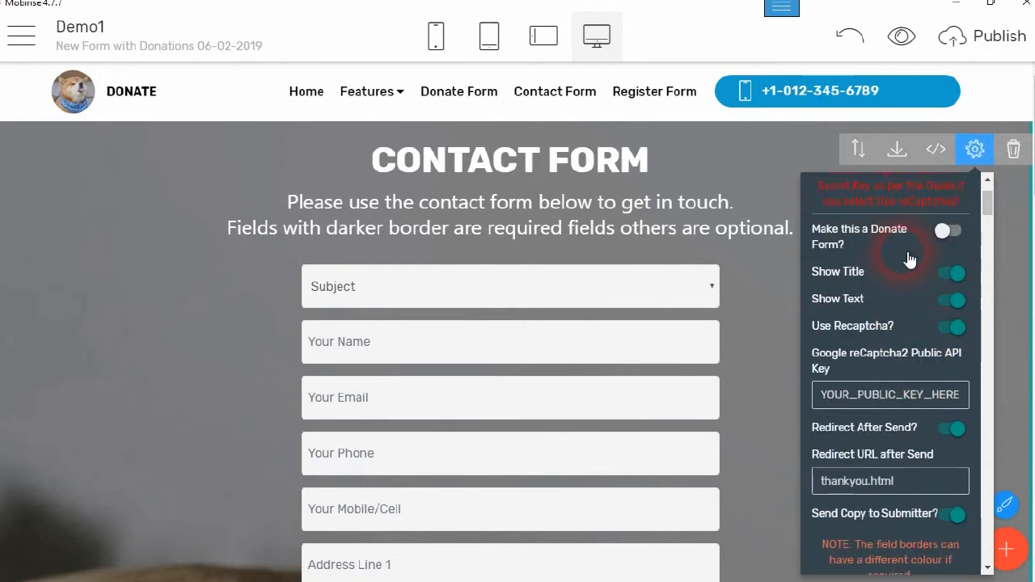
scroll(864, 312, "down", 2)
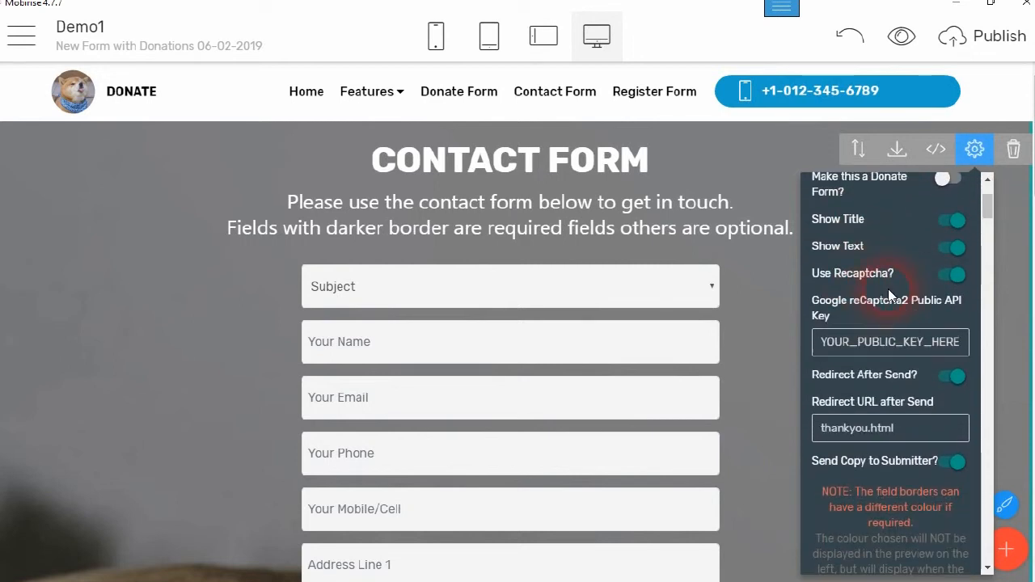
Try hiding the form title with the Show Title option and show it again.
left_click(954, 221)
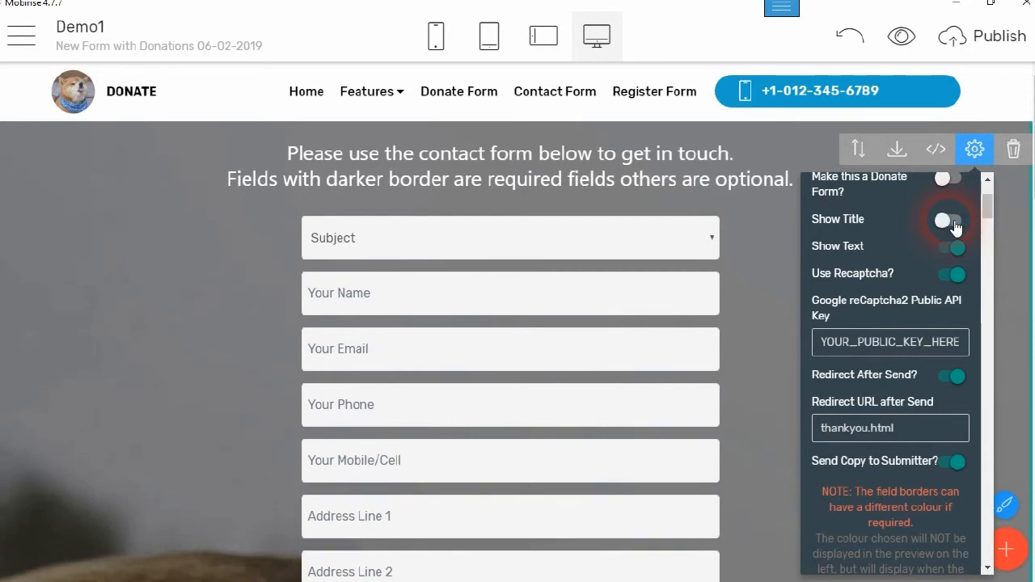
left_click(953, 222)
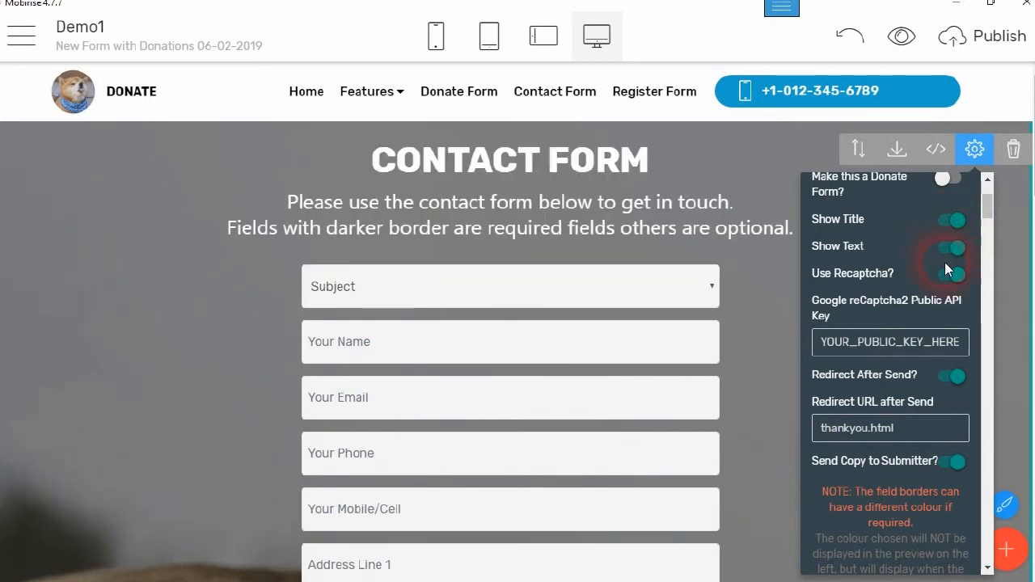
Turn off the Use Recaptcha option for the contact form.
left_click(966, 279)
left_click(962, 279)
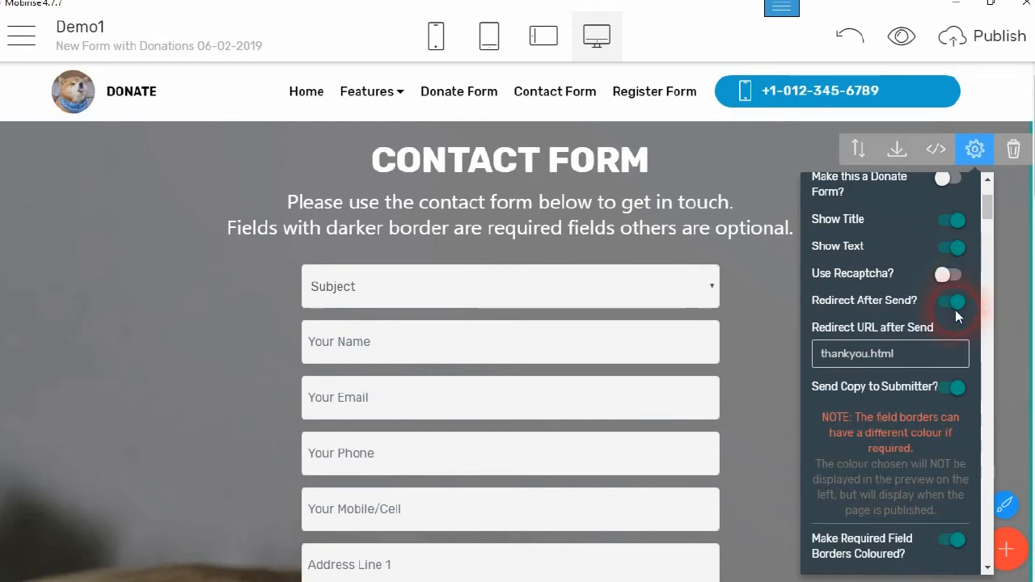
left_click(955, 277)
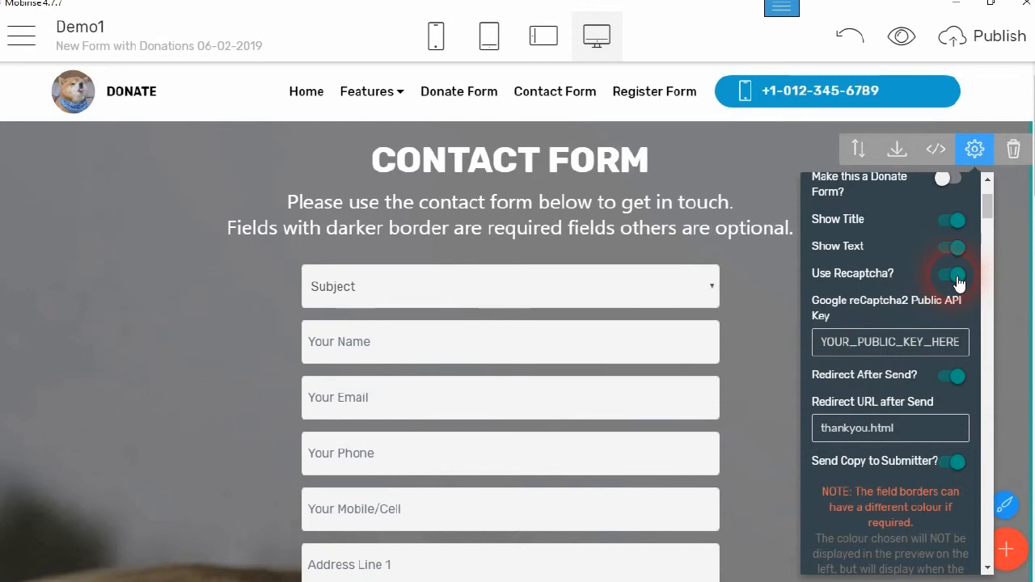
left_click(959, 282)
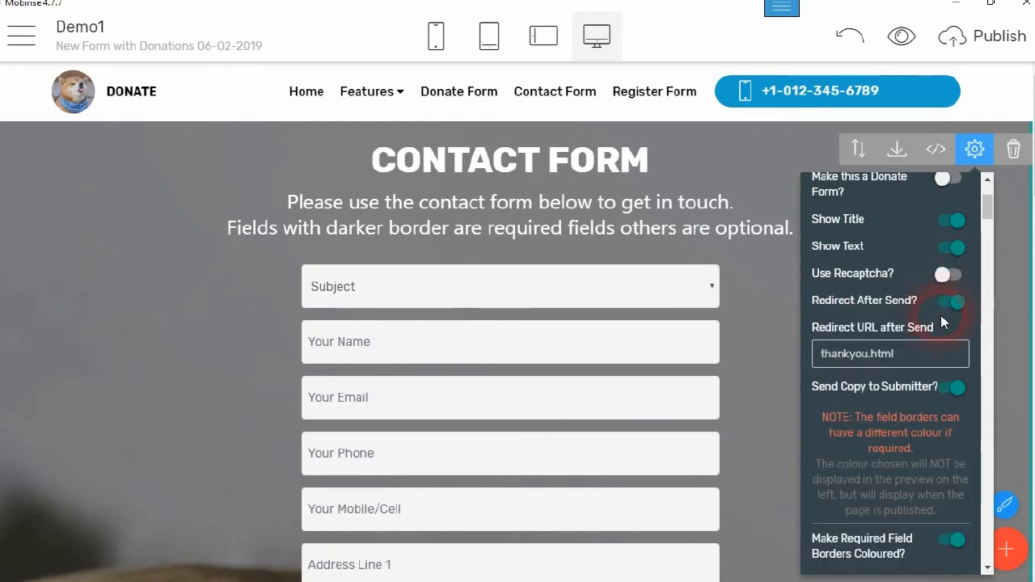
Examine the Redirect URL after Send value and the options for submitter copies and required field borders.
scroll(925, 284, "down", 1)
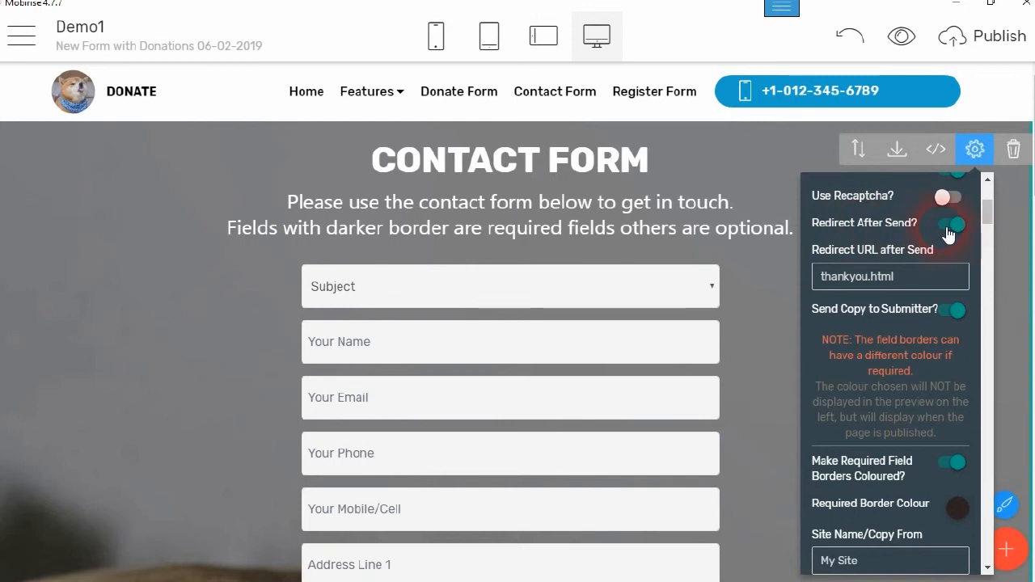
left_click(939, 276)
left_click_drag(931, 280, 818, 276)
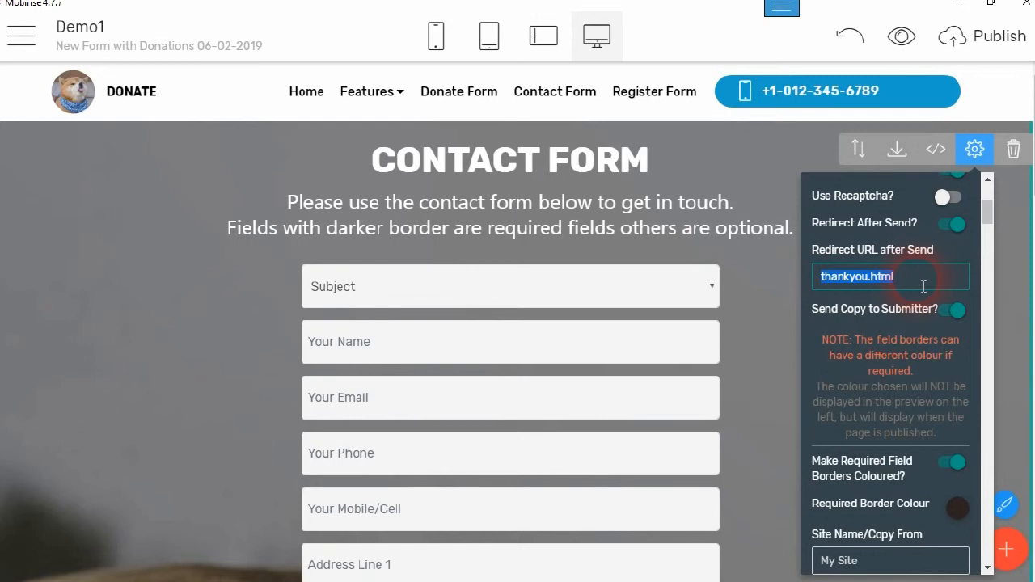
scroll(923, 286, "down", 1)
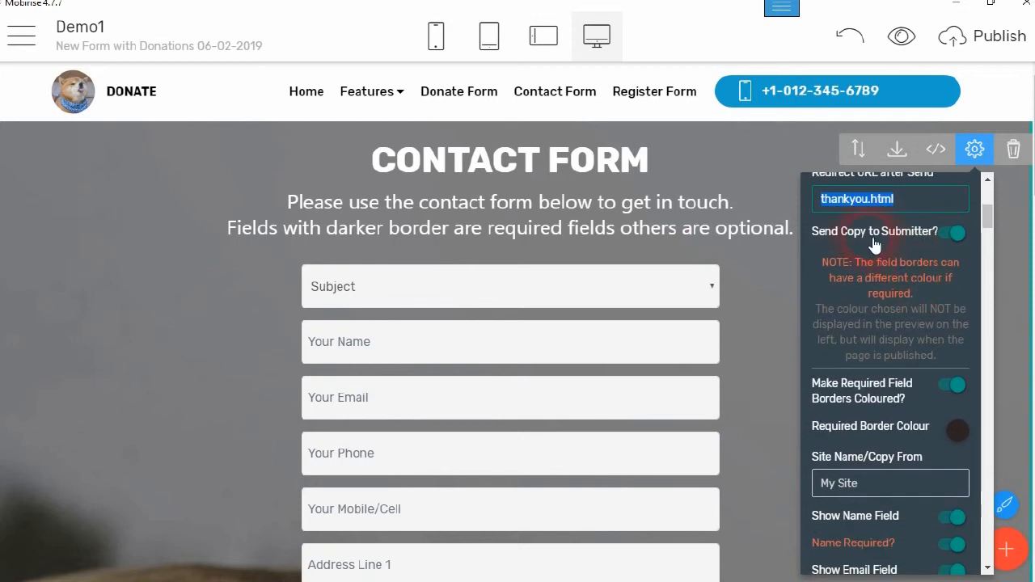
Turn off the Send Copy to Submitter option and go to the Site Name/Copy From value.
left_click(949, 239)
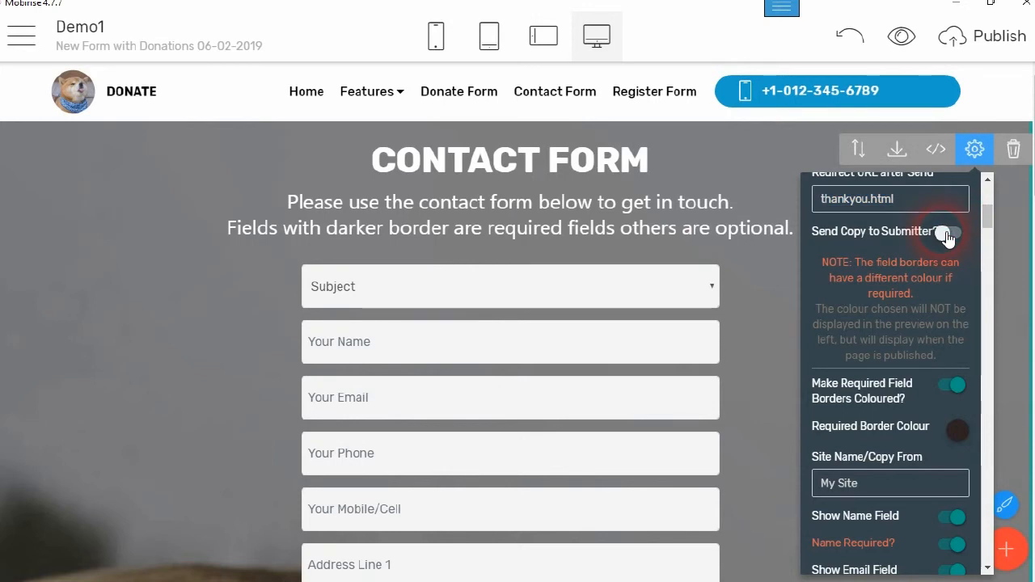
scroll(932, 265, "down", 2)
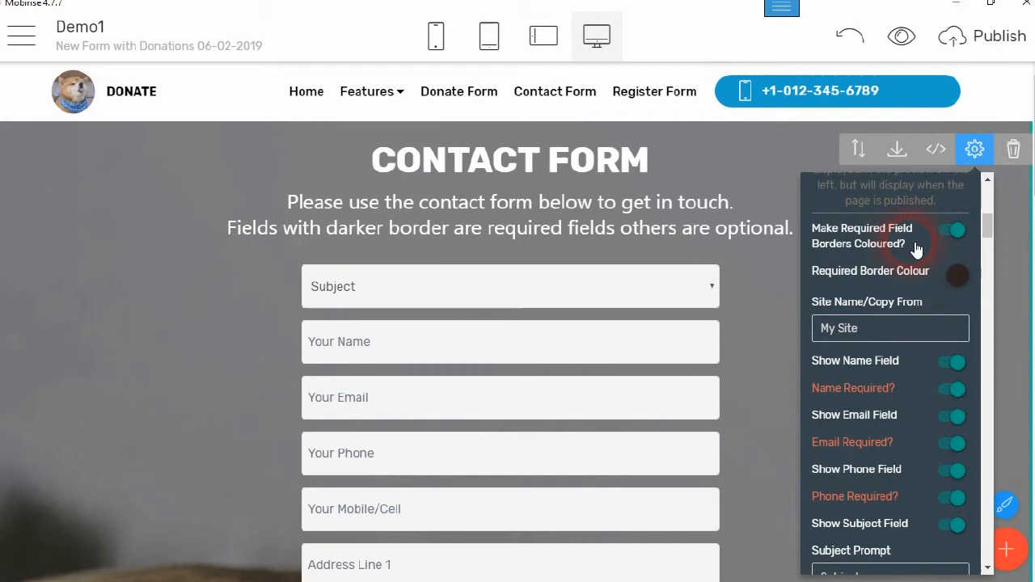
left_click(946, 247)
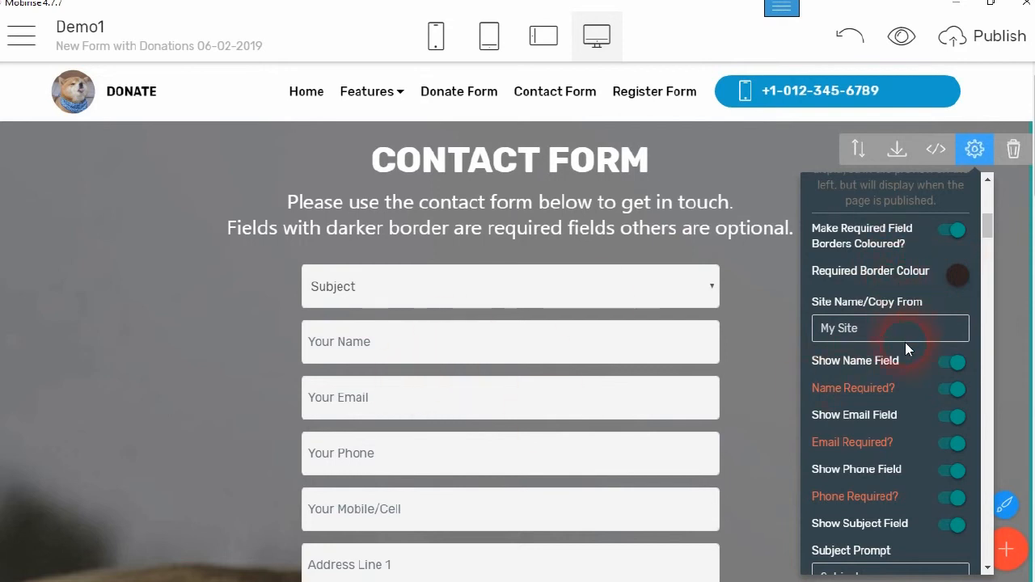
scroll(905, 342, "down", 1)
left_click(873, 257)
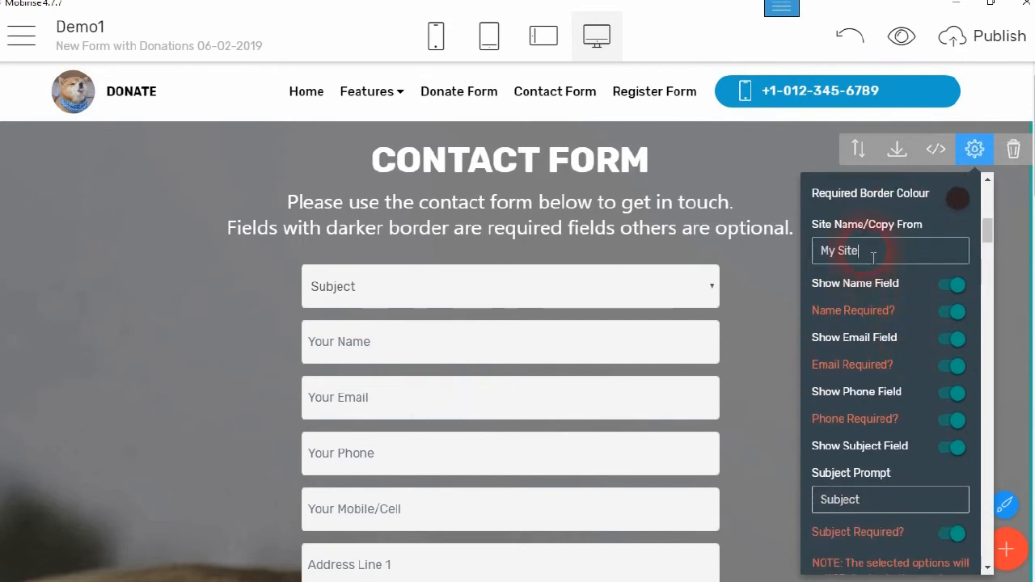
Make the phone field optional by turning off Phone Required.
scroll(870, 330, "down", 1)
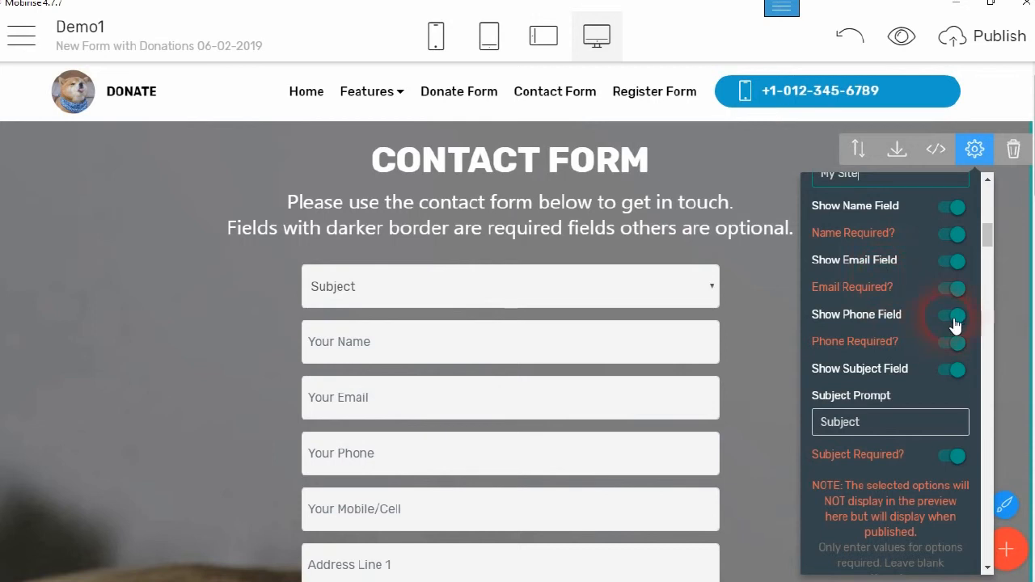
scroll(954, 324, "down", 1)
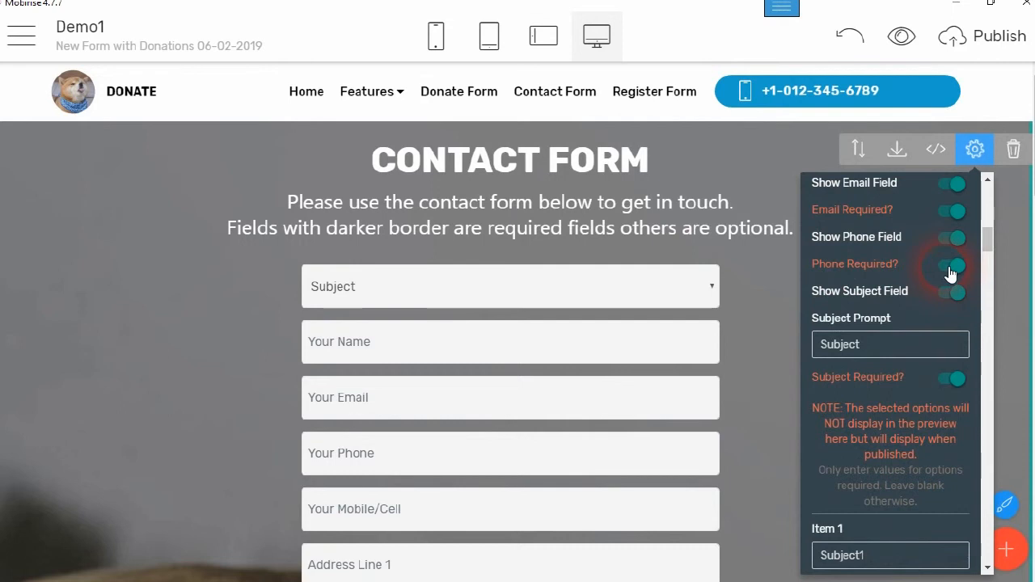
left_click(951, 269)
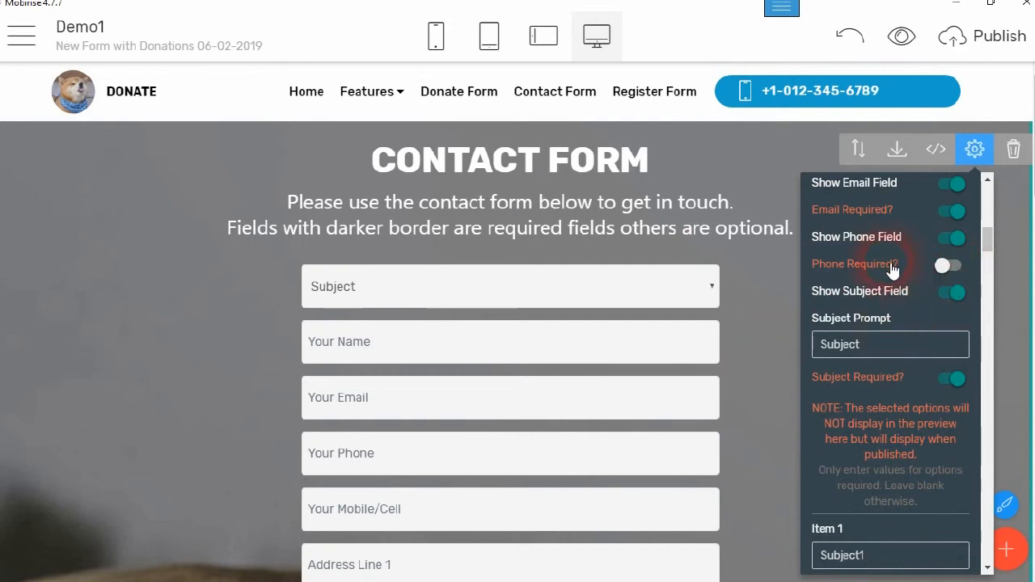
Hide the Subject field and the Mobile/Cell field from the contact form.
scroll(882, 283, "down", 1)
scroll(882, 285, "down", 1)
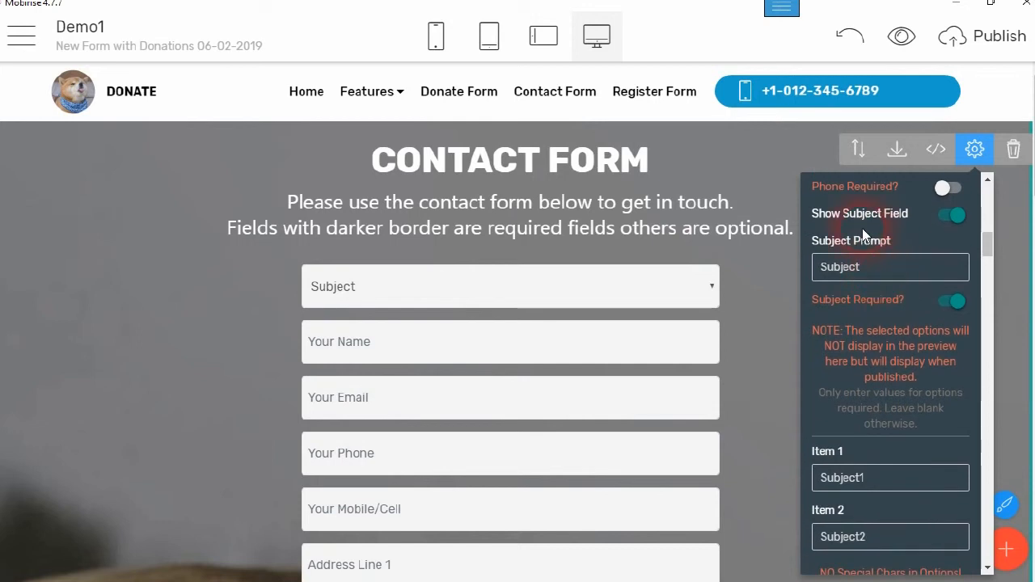
left_click(951, 217)
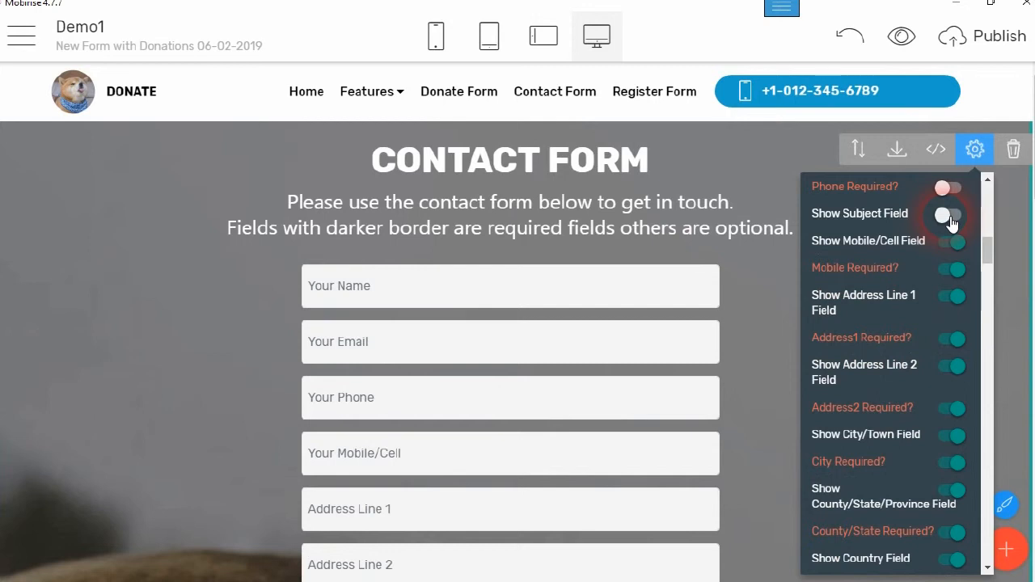
left_click(951, 216)
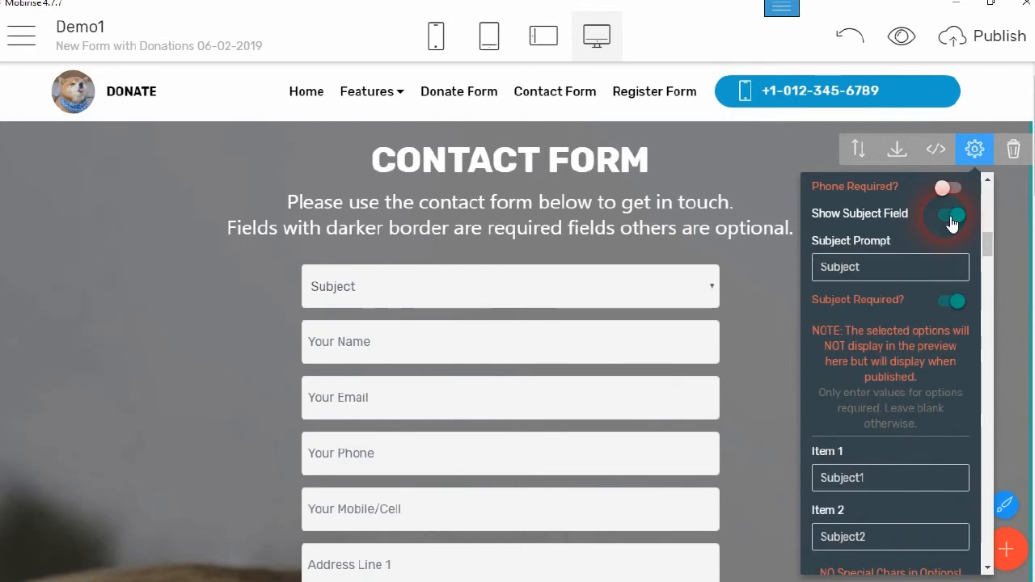
left_click(951, 216)
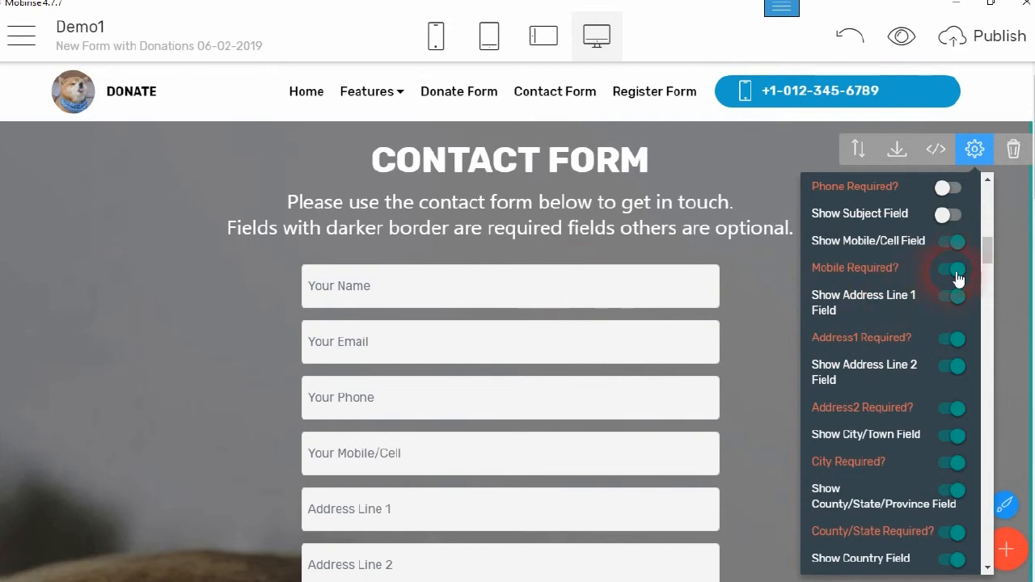
left_click(953, 244)
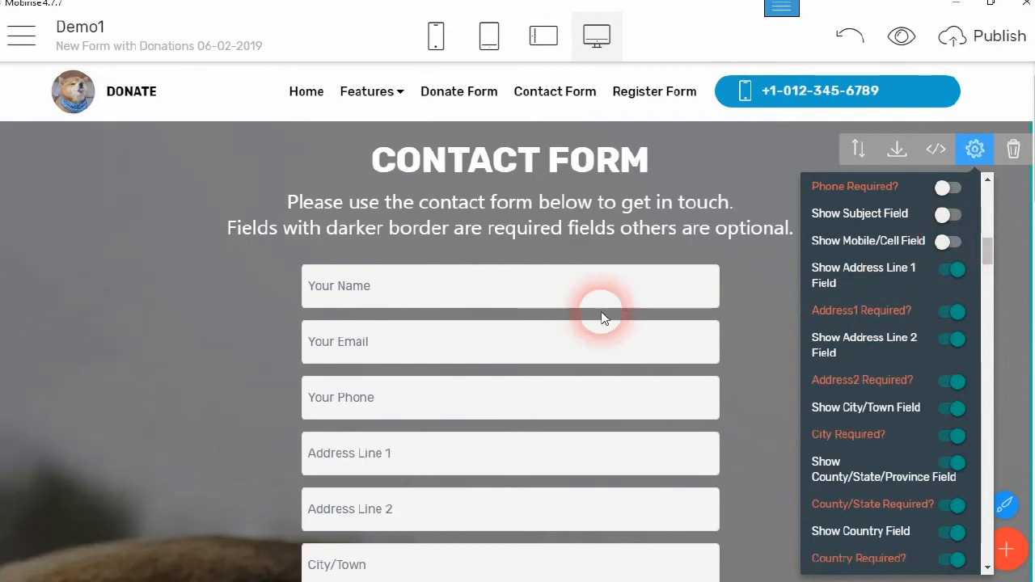
Try hiding the Company field with the Show Company Field option and show it again.
scroll(765, 349, "down", 3)
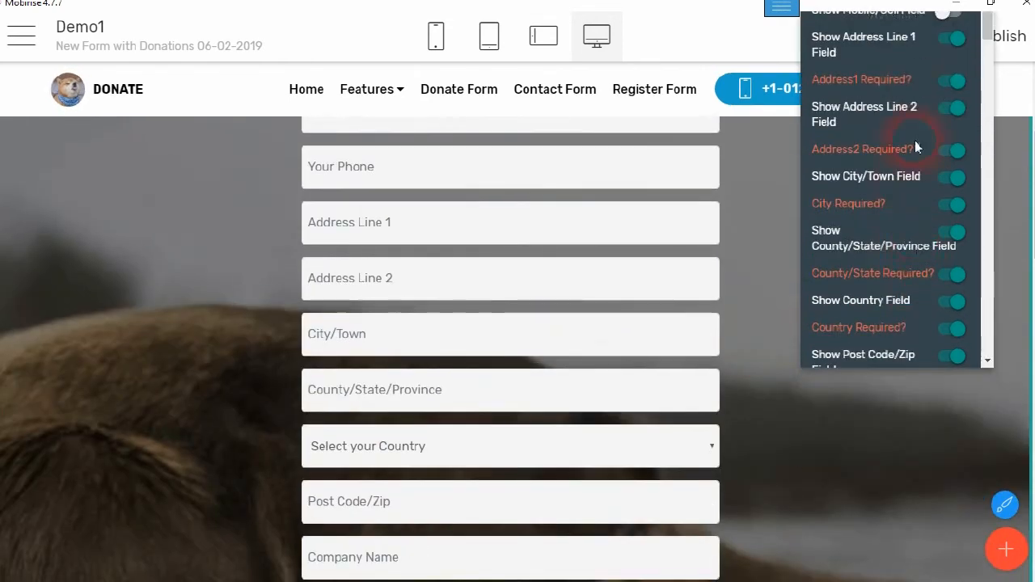
scroll(898, 263, "down", 2)
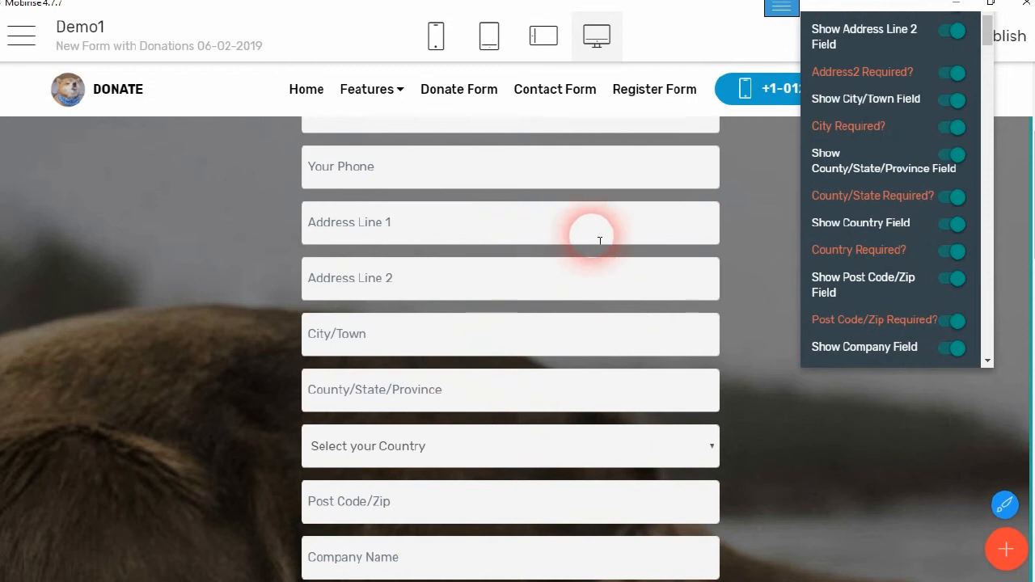
scroll(599, 241, "up", 1)
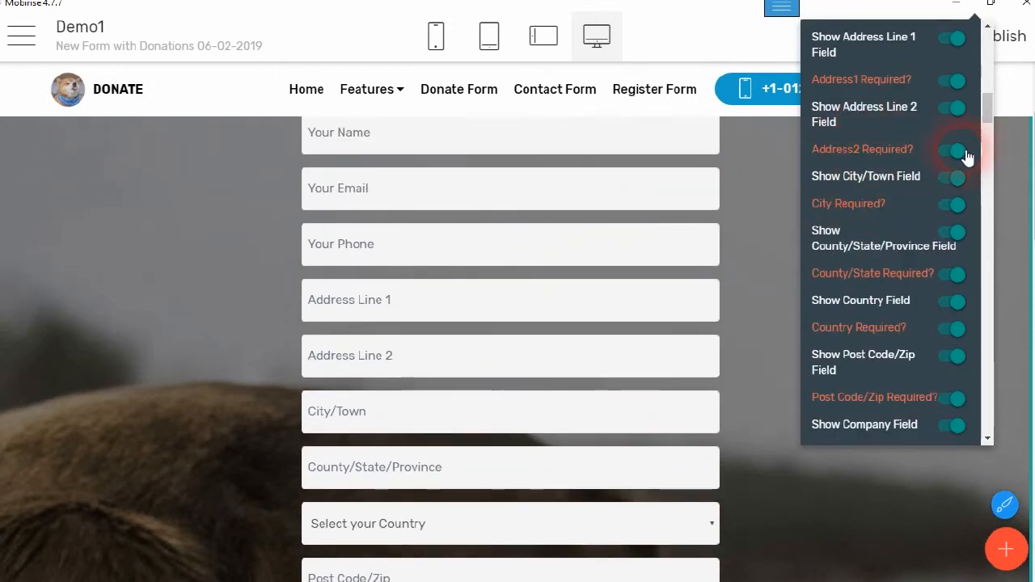
scroll(882, 289, "down", 2)
scroll(881, 288, "down", 6)
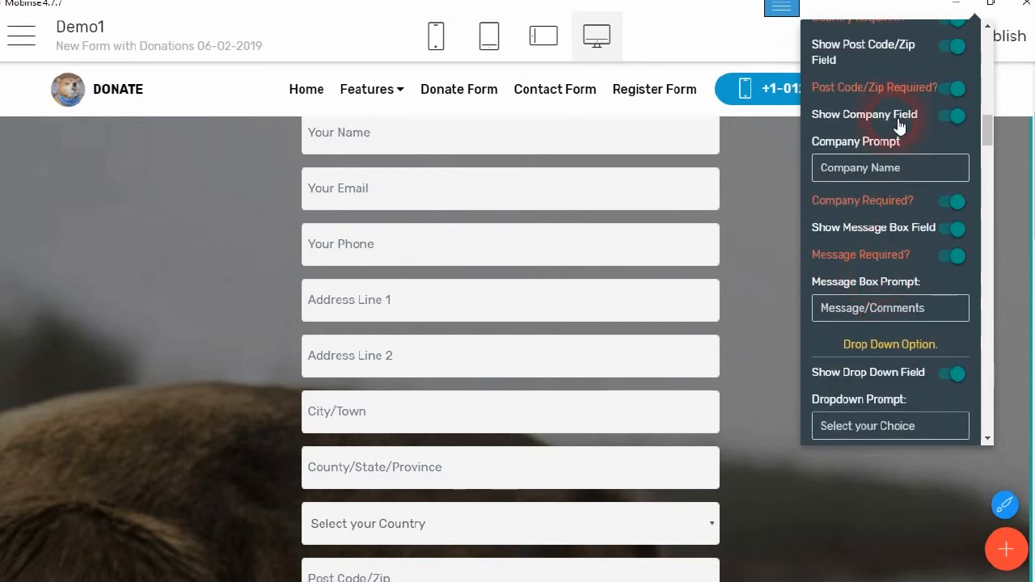
left_click(952, 117)
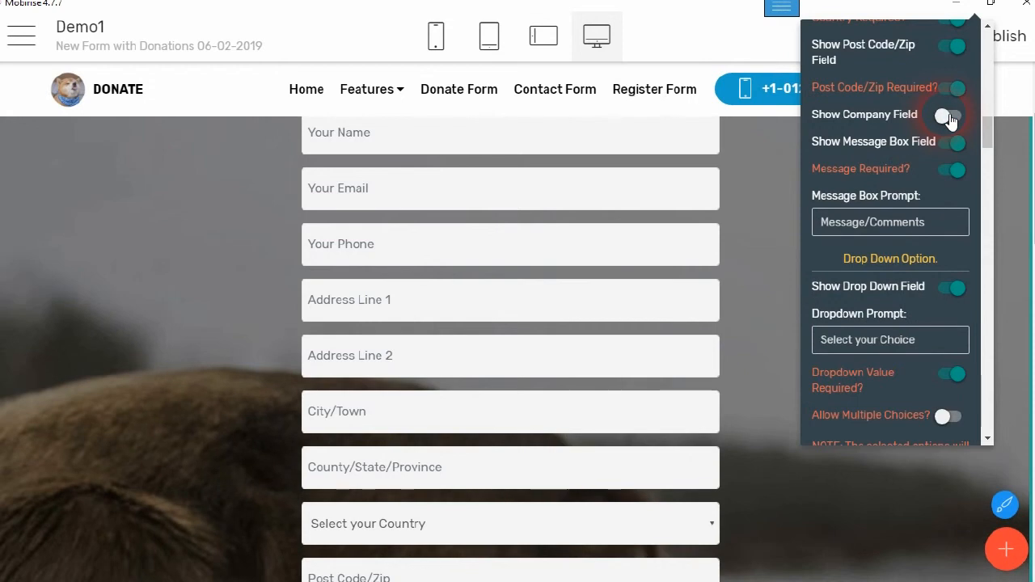
left_click(951, 118)
Set the Company Prompt to "Car Make and Model" and check the field's label in the form preview.
left_click(924, 173)
left_click_drag(919, 176, 807, 169)
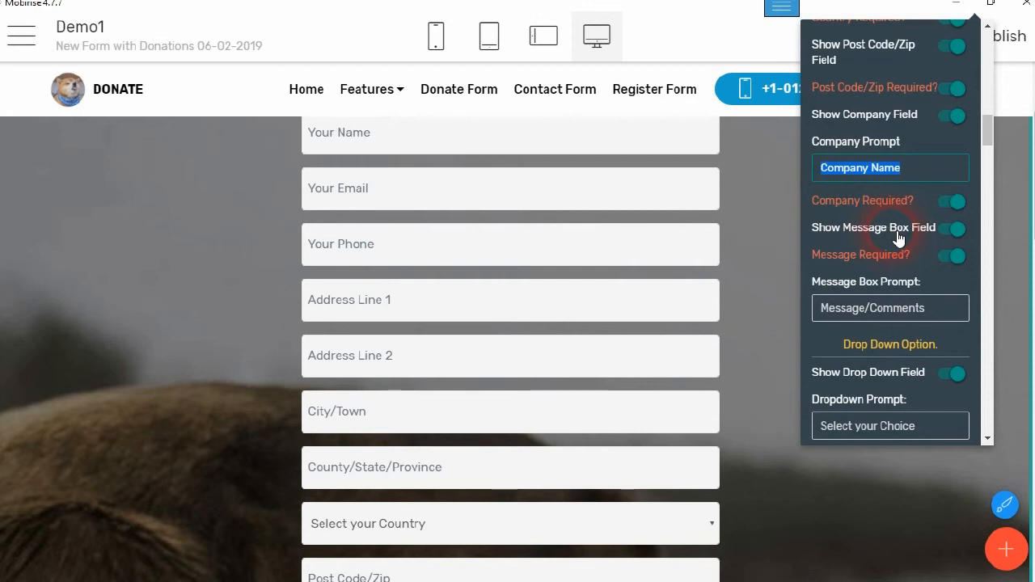
type("Car Make and Model")
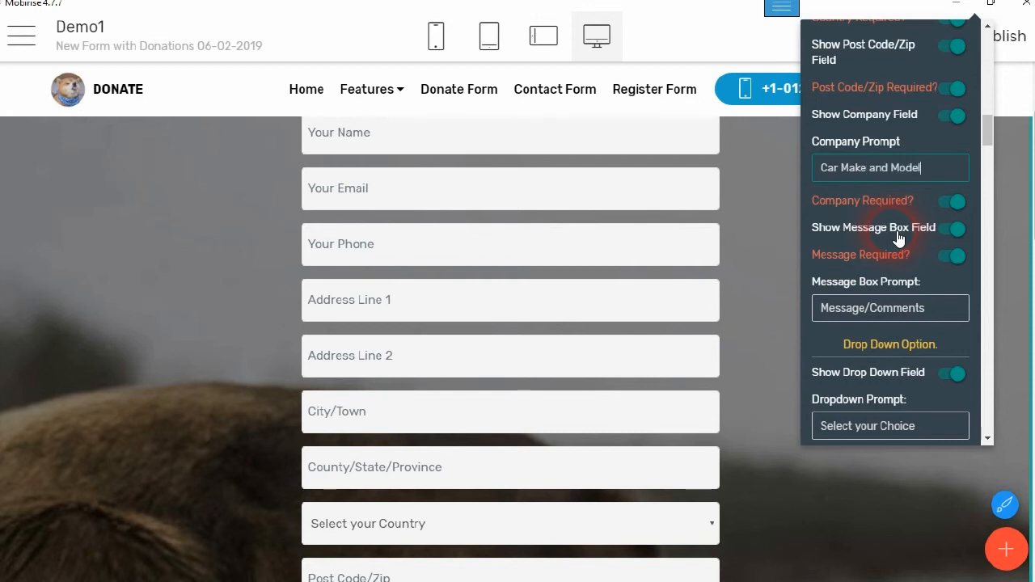
scroll(566, 434, "down", 2)
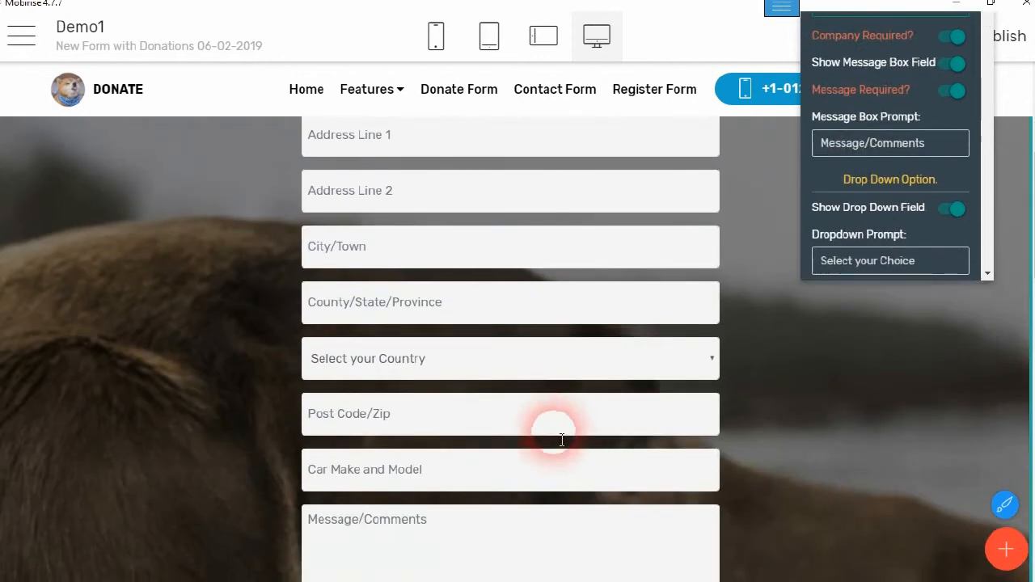
scroll(758, 337, "up", 3)
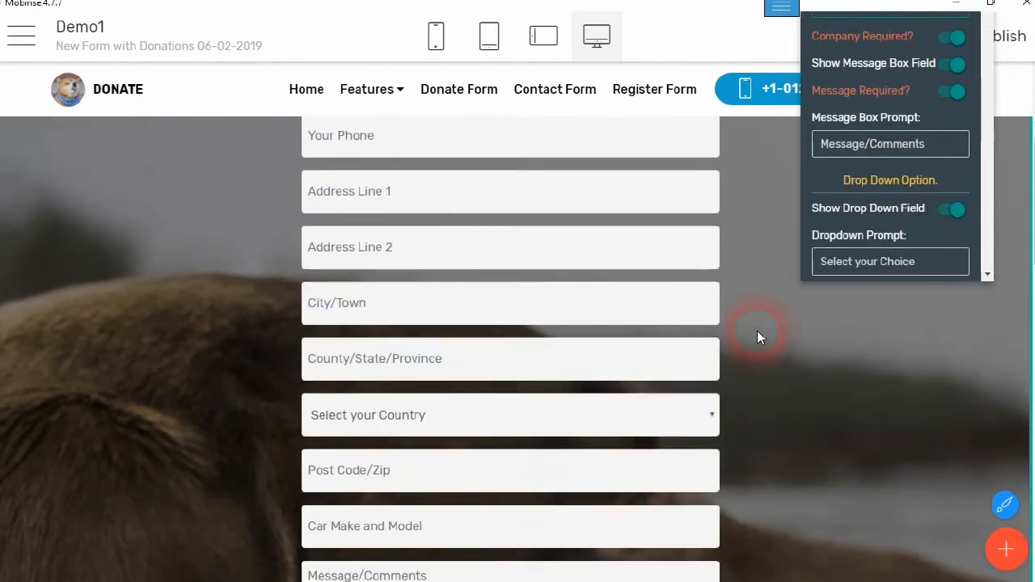
scroll(834, 315, "up", 5)
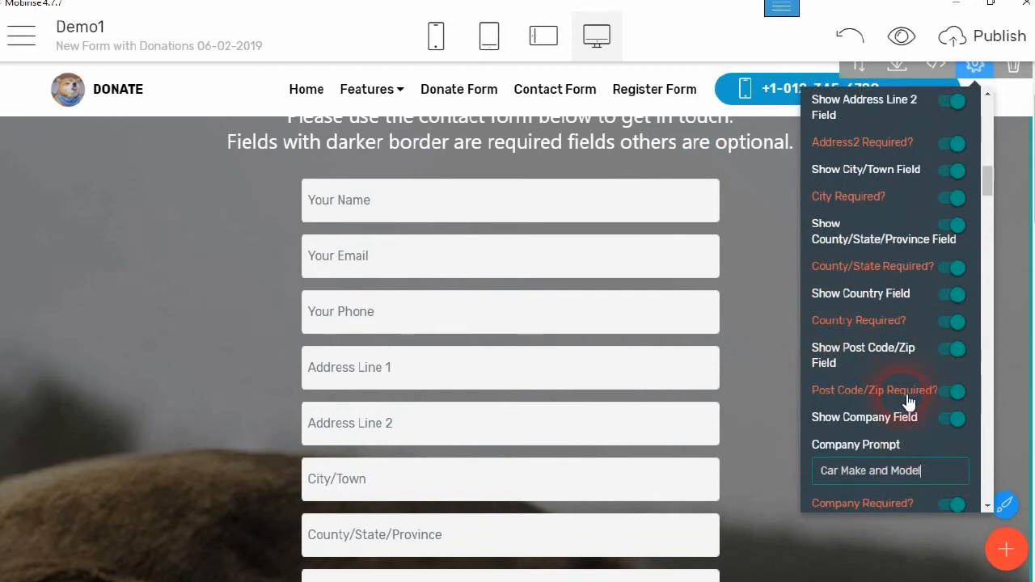
Hide the Company field and check the remaining fields in the form preview.
scroll(910, 409, "down", 2)
left_click(957, 265)
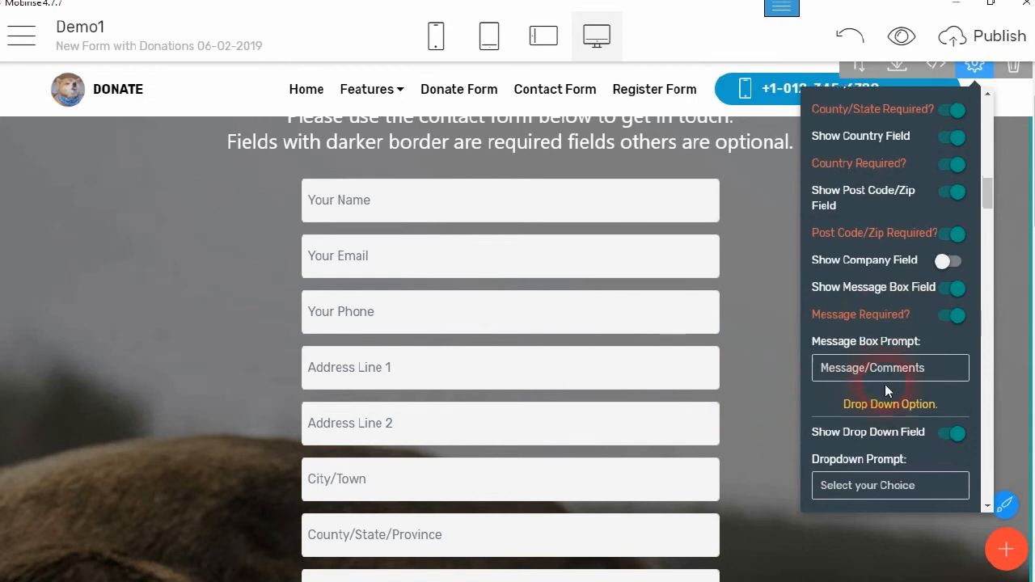
scroll(885, 384, "down", 2)
scroll(458, 534, "down", 1)
scroll(459, 542, "down", 4)
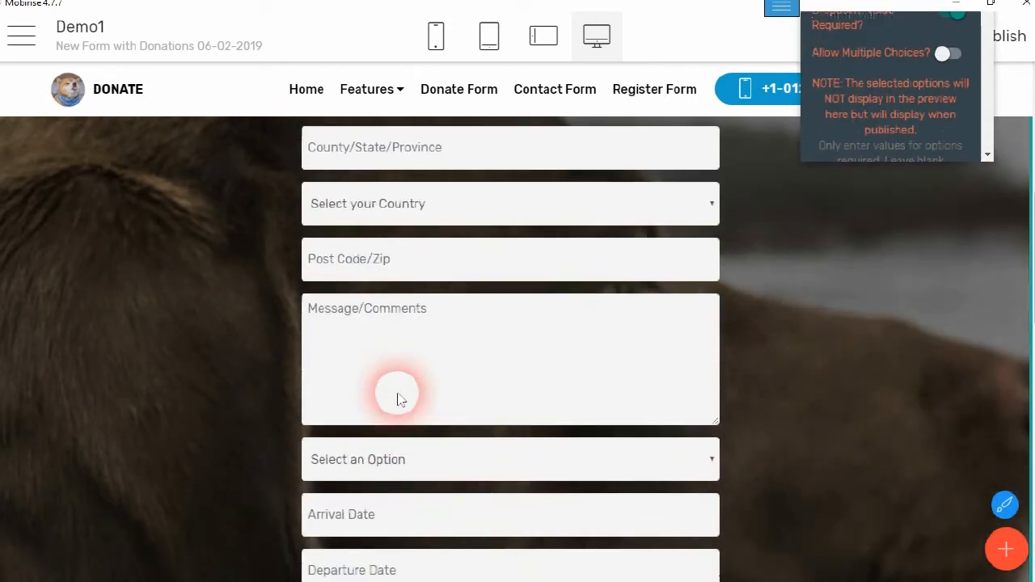
scroll(615, 423, "up", 4)
scroll(627, 422, "up", 2)
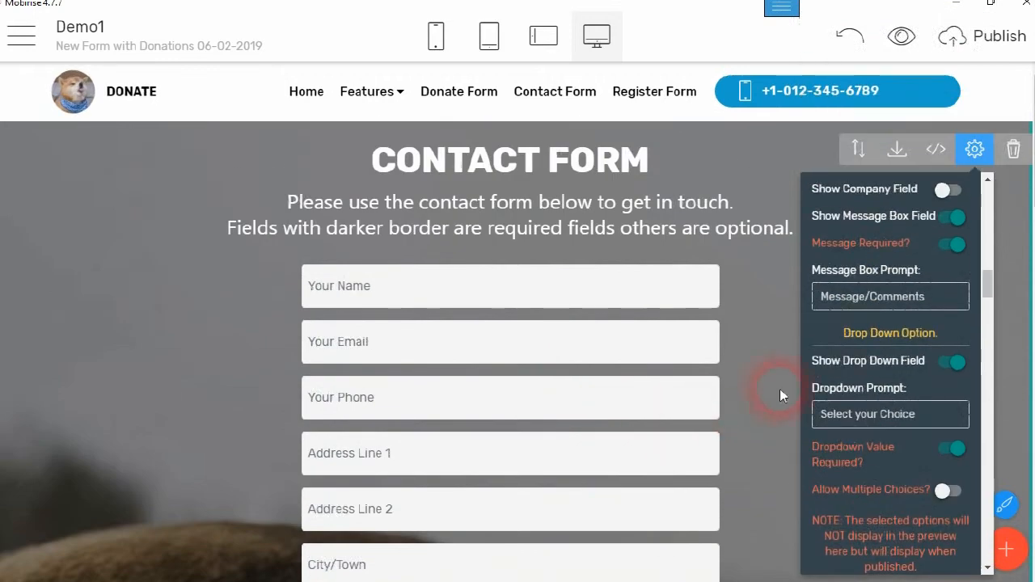
Set the Message Box Prompt to "Details of your Enquiry" and check the message box in the preview.
left_click_drag(936, 291, 782, 303)
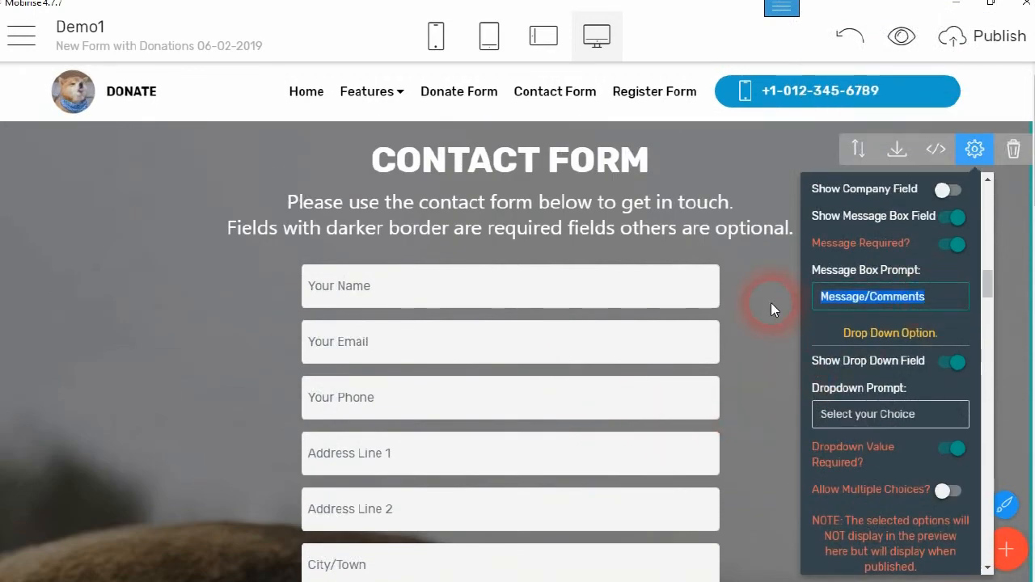
type("Details of you E")
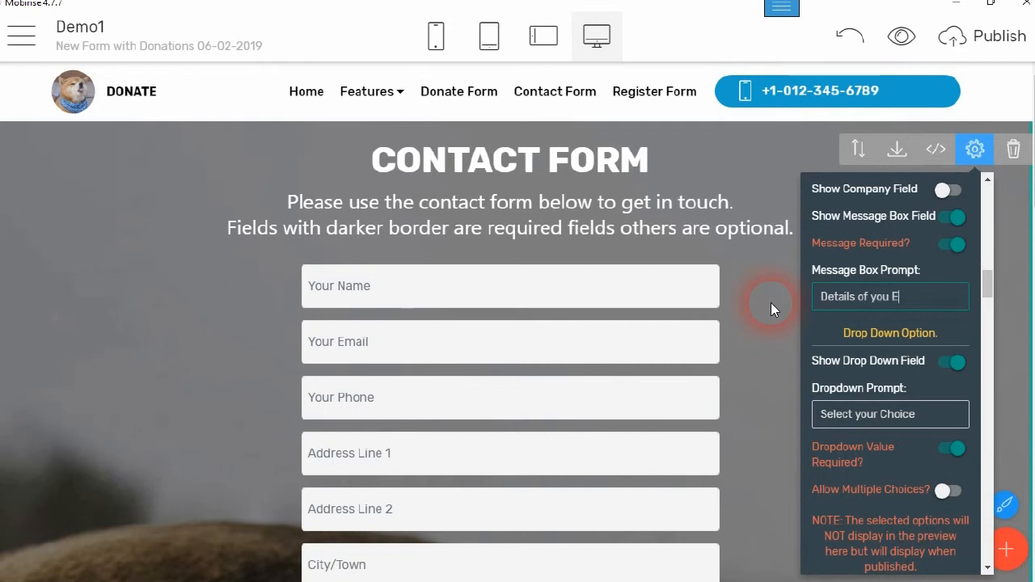
type("nquiry")
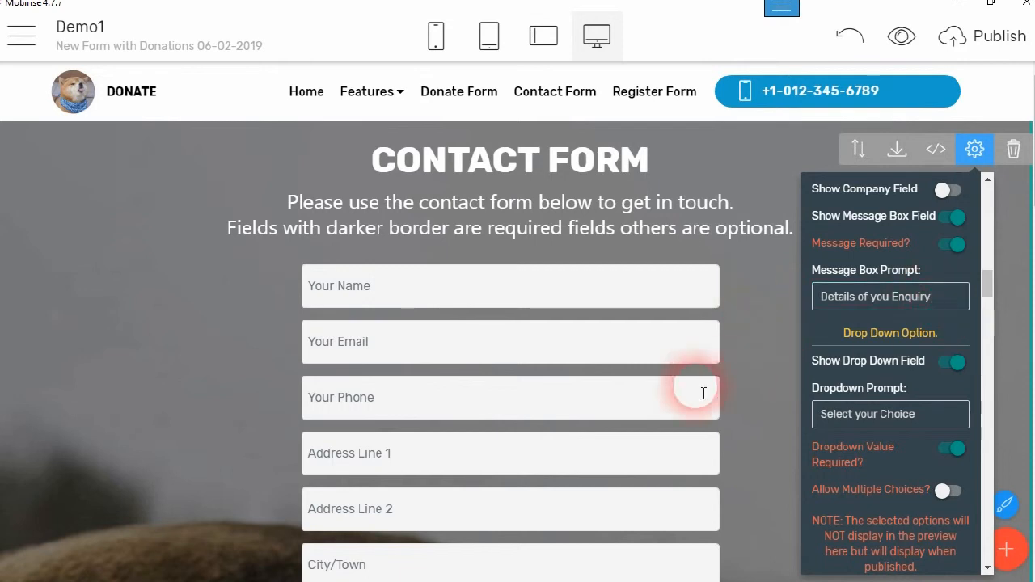
scroll(701, 389, "down", 1)
left_click(891, 222)
type("r")
scroll(597, 412, "down", 1)
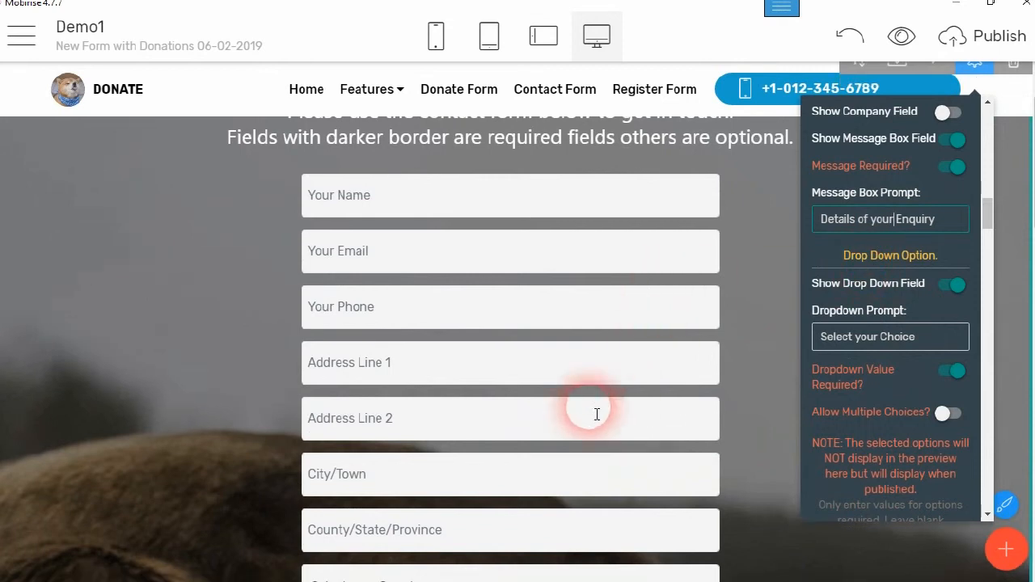
scroll(597, 414, "down", 4)
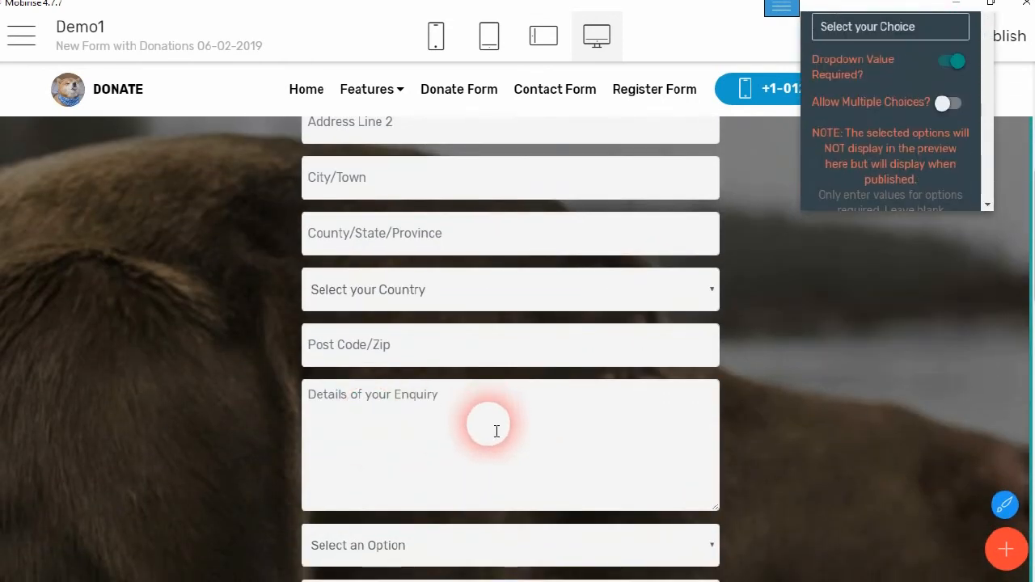
Compare the message box and drop-down settings with the fields in the form preview.
scroll(842, 284, "up", 3)
scroll(879, 226, "up", 3)
scroll(879, 243, "up", 1)
scroll(879, 219, "down", 2)
scroll(880, 261, "up", 4)
scroll(882, 270, "down", 4)
scroll(880, 269, "down", 5)
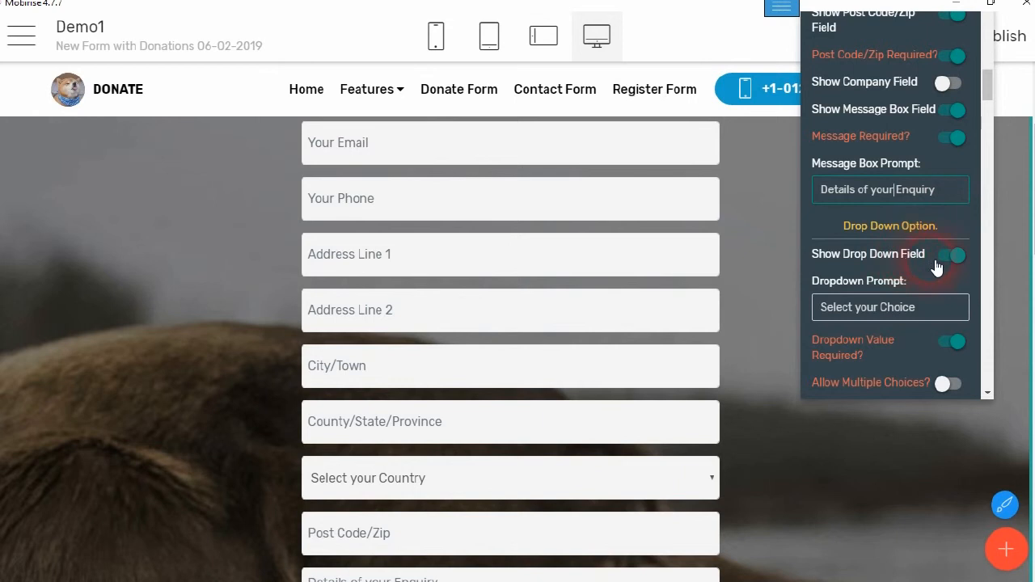
scroll(592, 381, "down", 2)
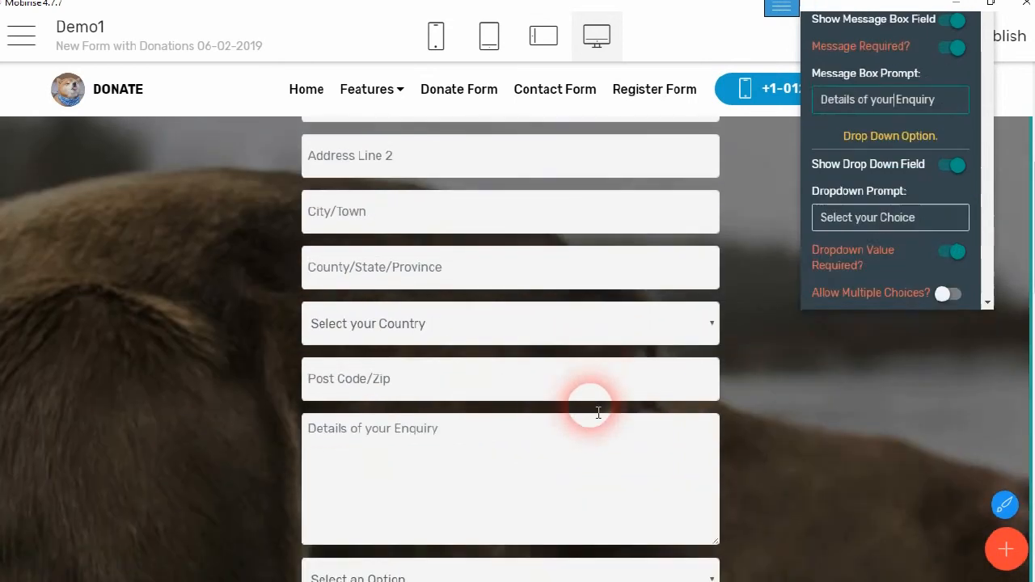
scroll(888, 182, "up", 5)
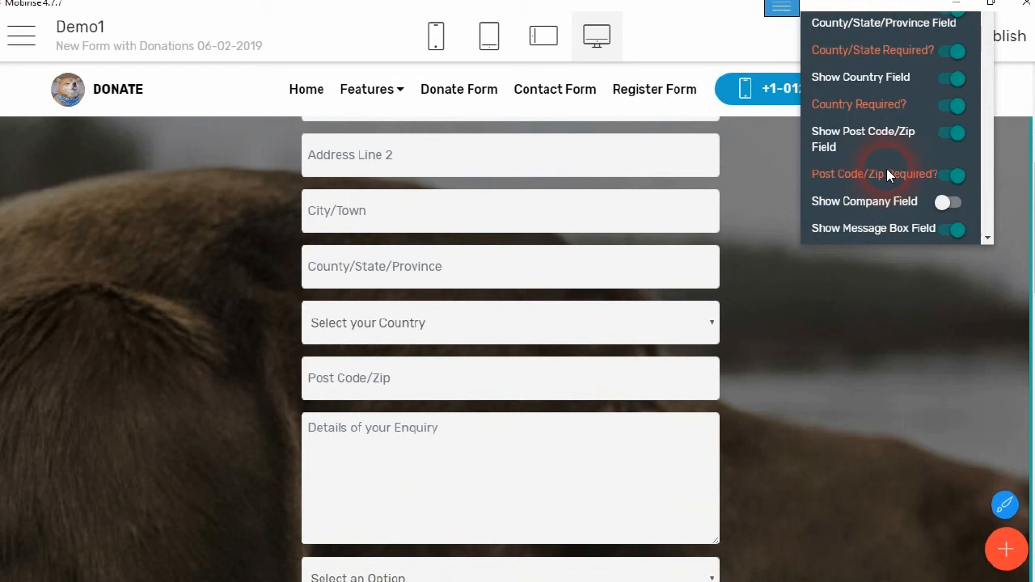
scroll(886, 168, "down", 3)
scroll(886, 172, "down", 1)
scroll(887, 172, "down", 2)
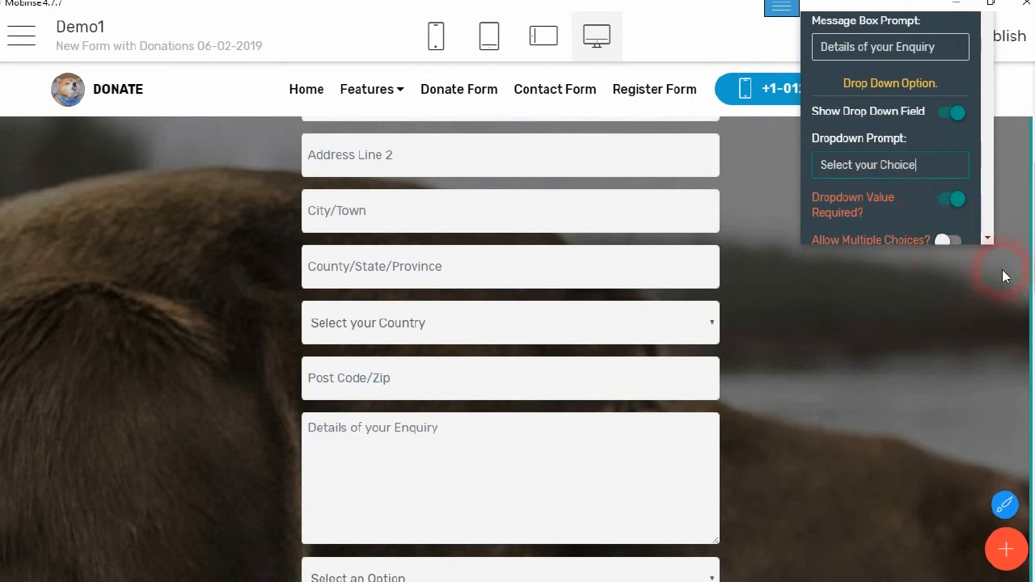
left_click_drag(1033, 227, 1032, 198)
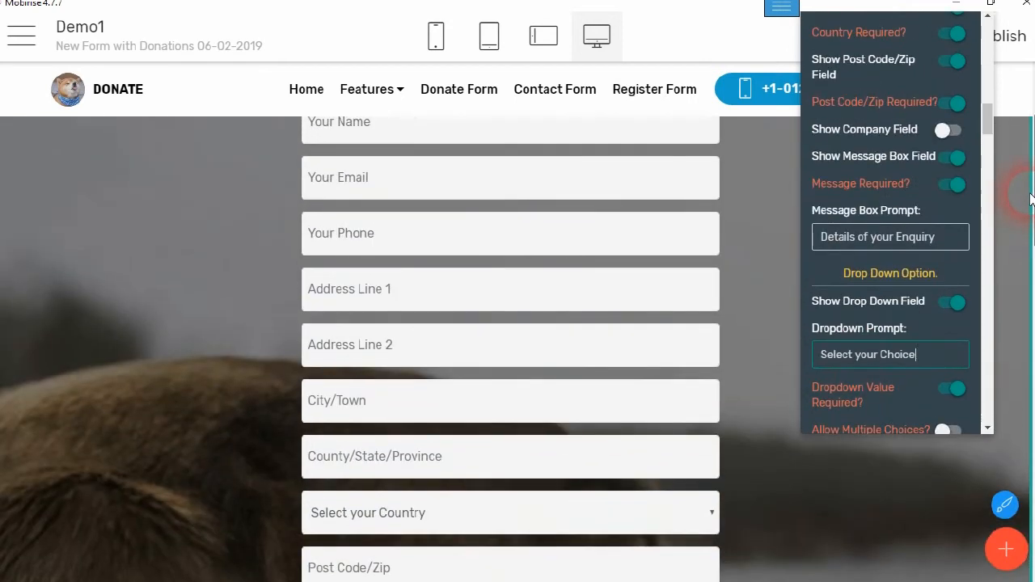
Examine the Dropdown Prompt text of the drop-down field.
left_click(941, 364)
key("shift+Left")
key("shift+Left")
key("shift+Left")
key("shift+Left")
key("shift+Left")
key("shift+Left")
key("shift+Left")
key("shift+Left")
key("shift+Left")
key("shift+Left")
key("shift+Left")
key("shift+Left")
key("shift+Left")
key("shift+Left")
key("shift+Left")
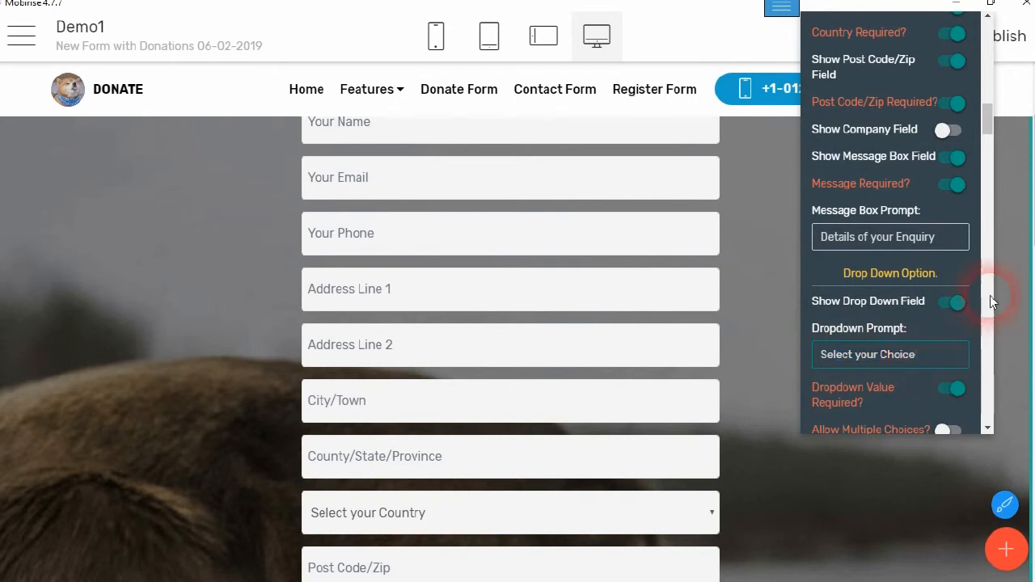
Try the Allow Multiple Choices option for the drop-down field and switch it off again.
left_click_drag(989, 120, 990, 129)
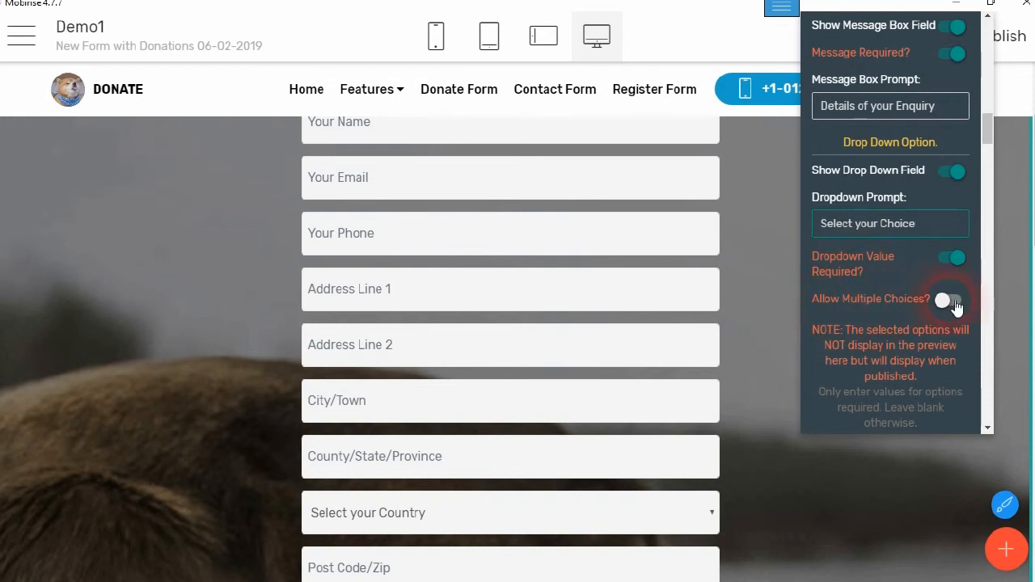
left_click(878, 232)
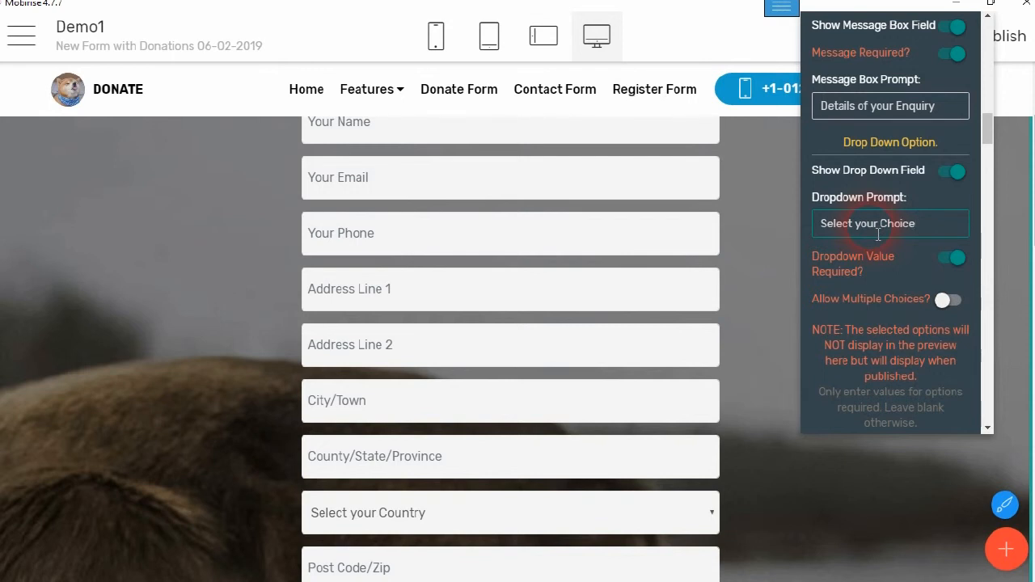
left_click(958, 303)
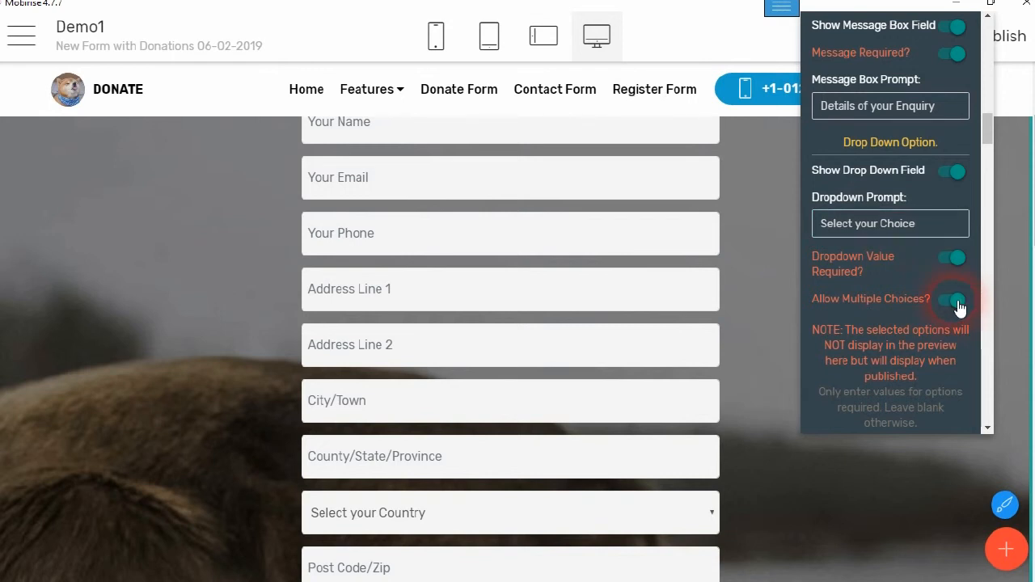
left_click(958, 302)
Examine the drop-down's option entries from Item 1 to Item 20 and the start of the custom radio settings.
scroll(875, 271, "down", 2)
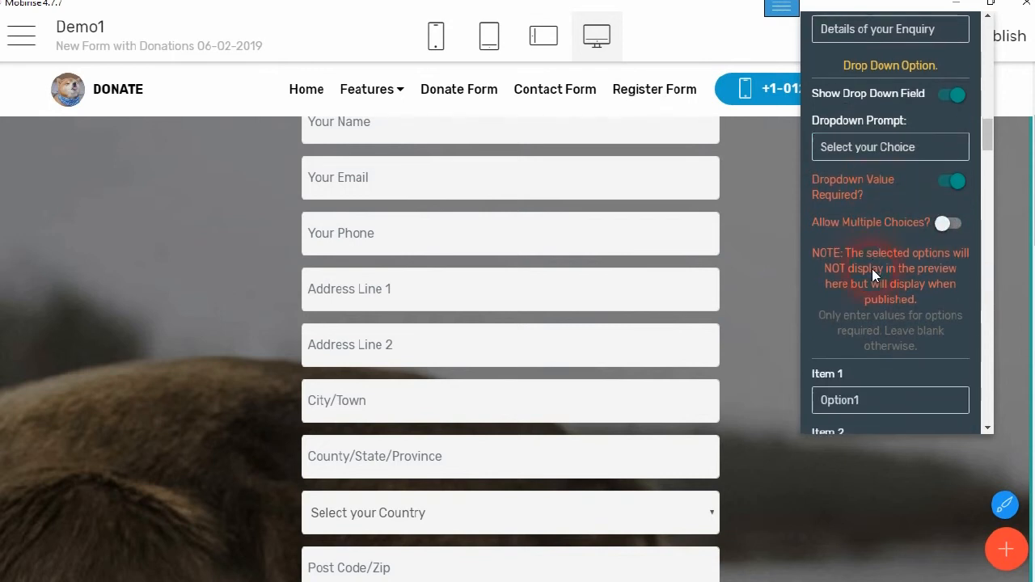
scroll(872, 268, "down", 2)
left_click(868, 244)
left_click(889, 303)
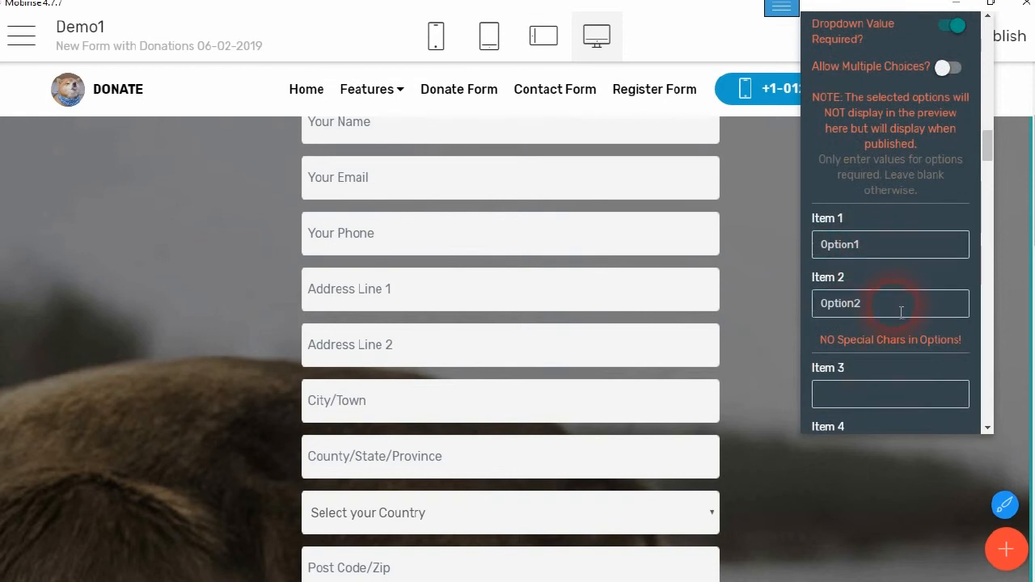
scroll(881, 264, "down", 5)
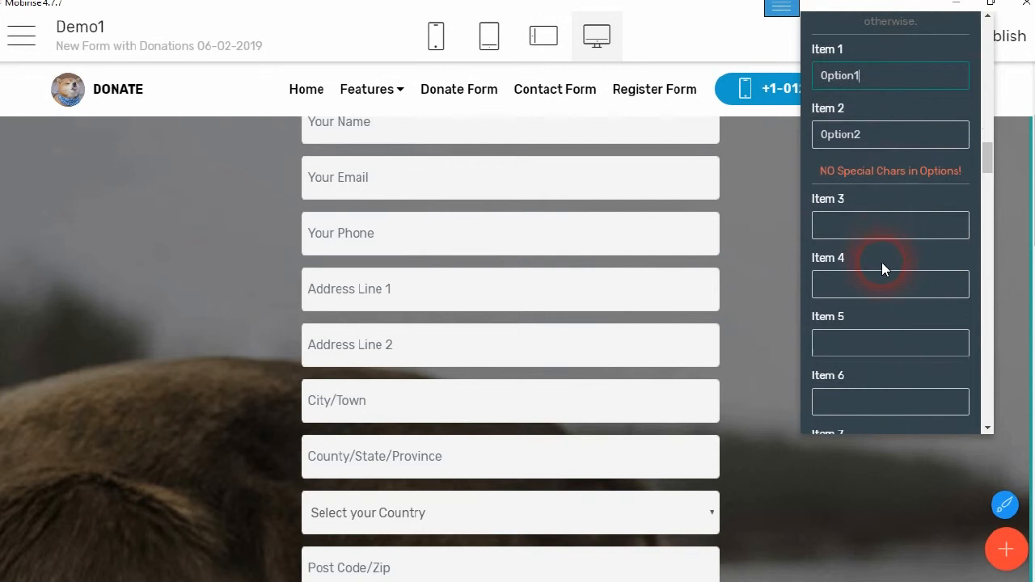
scroll(882, 262, "down", 10)
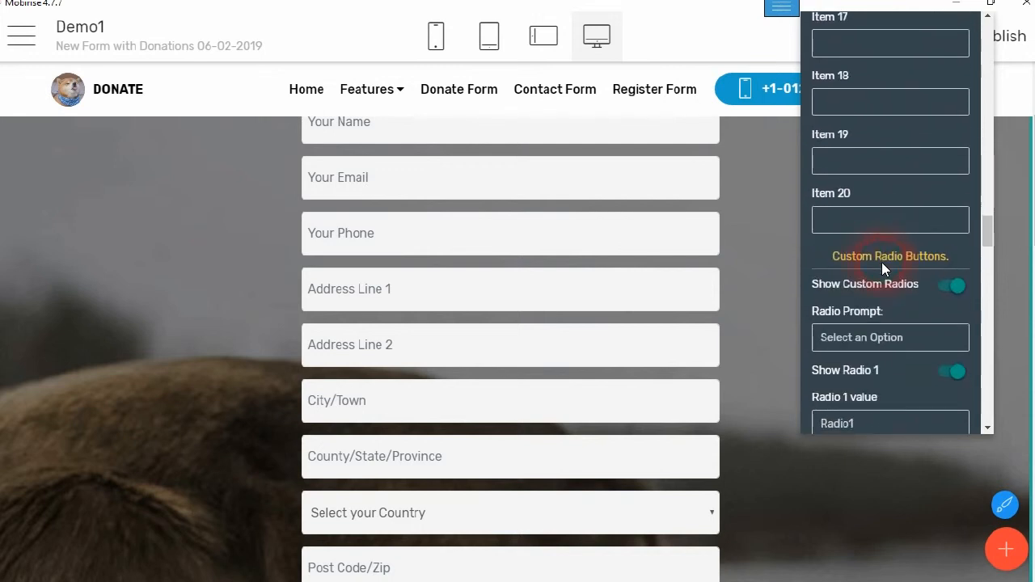
left_click(853, 225)
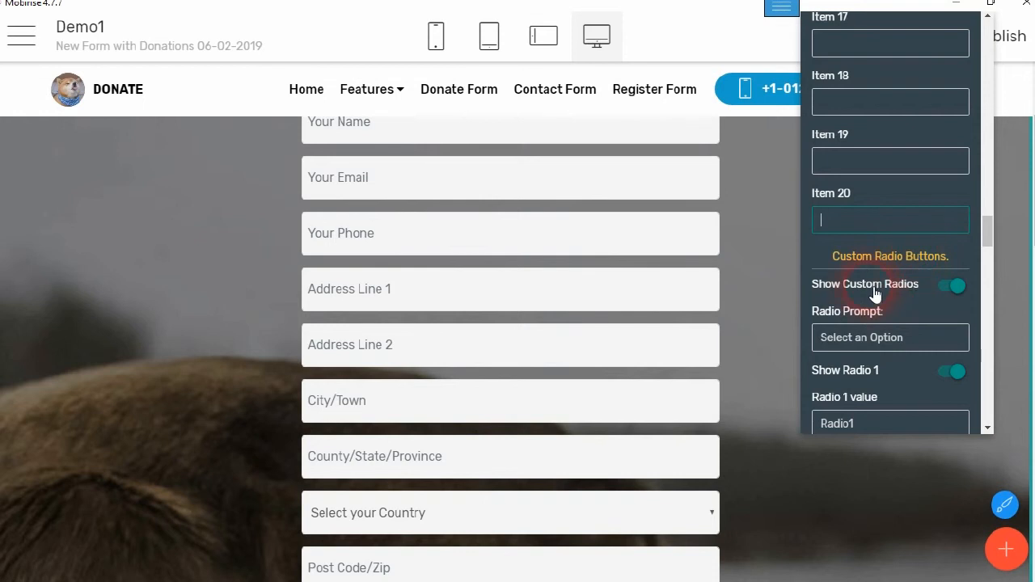
scroll(932, 263, "up", 12)
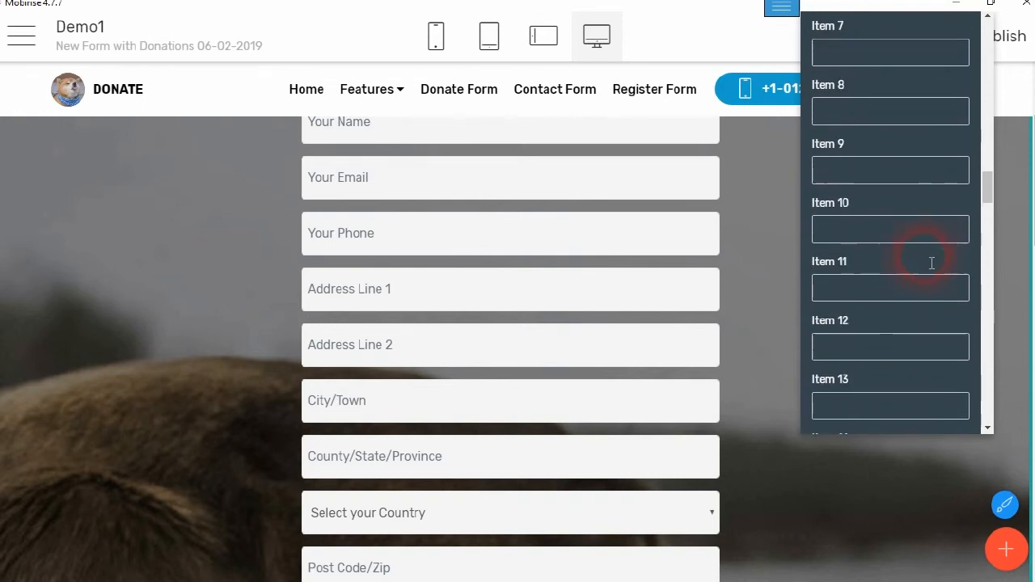
scroll(931, 262, "up", 5)
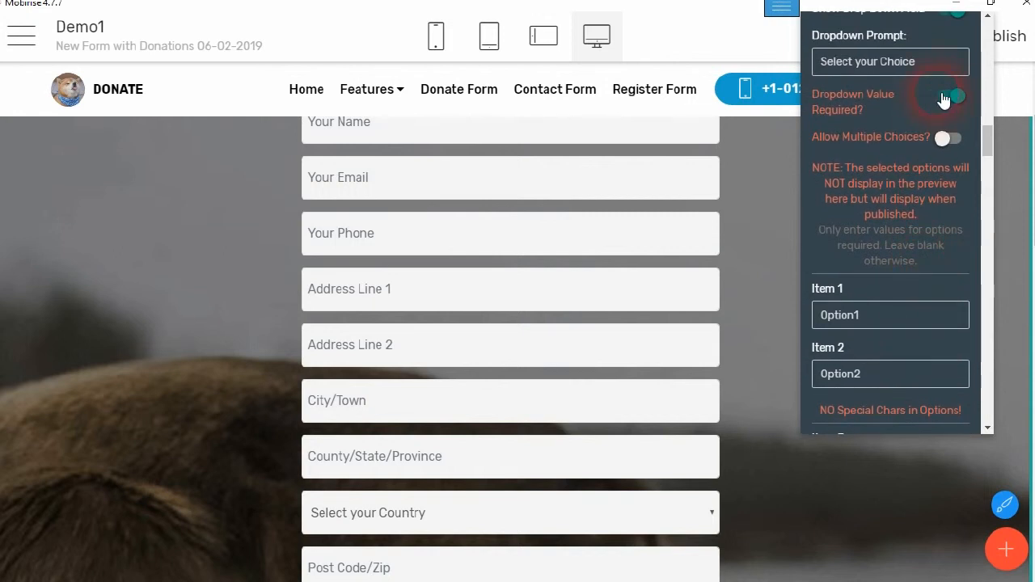
Hide the Drop Down field and the custom radio buttons in the form settings.
left_click(954, 18)
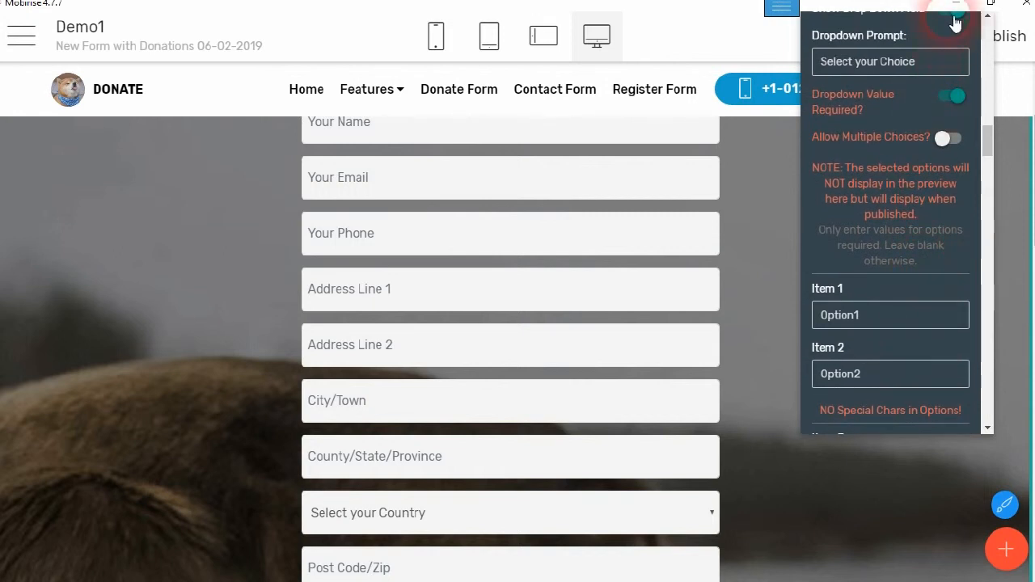
scroll(923, 264, "down", 5)
scroll(923, 264, "down", 5)
scroll(931, 269, "up", 4)
scroll(931, 269, "up", 8)
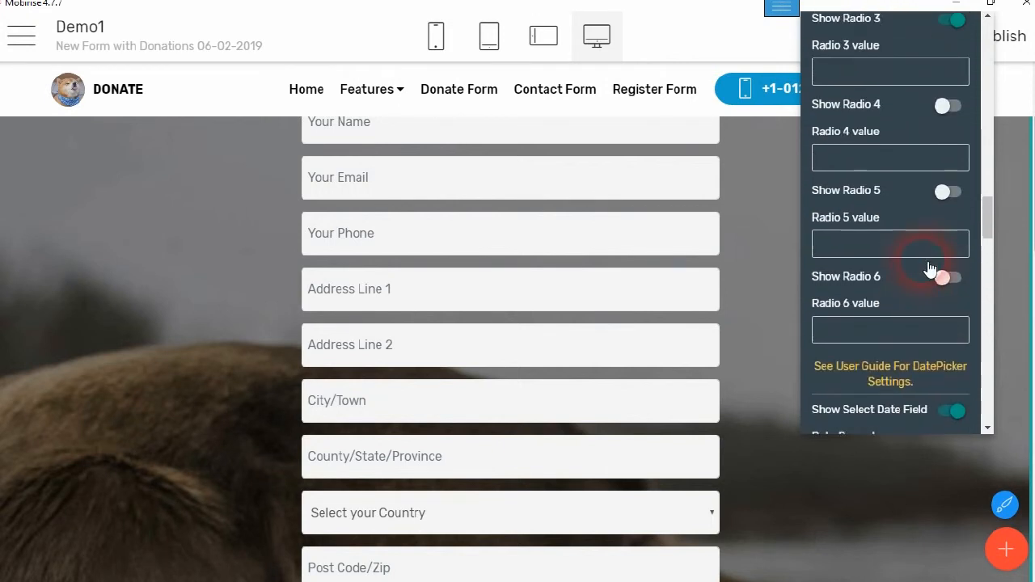
scroll(929, 265, "up", 2)
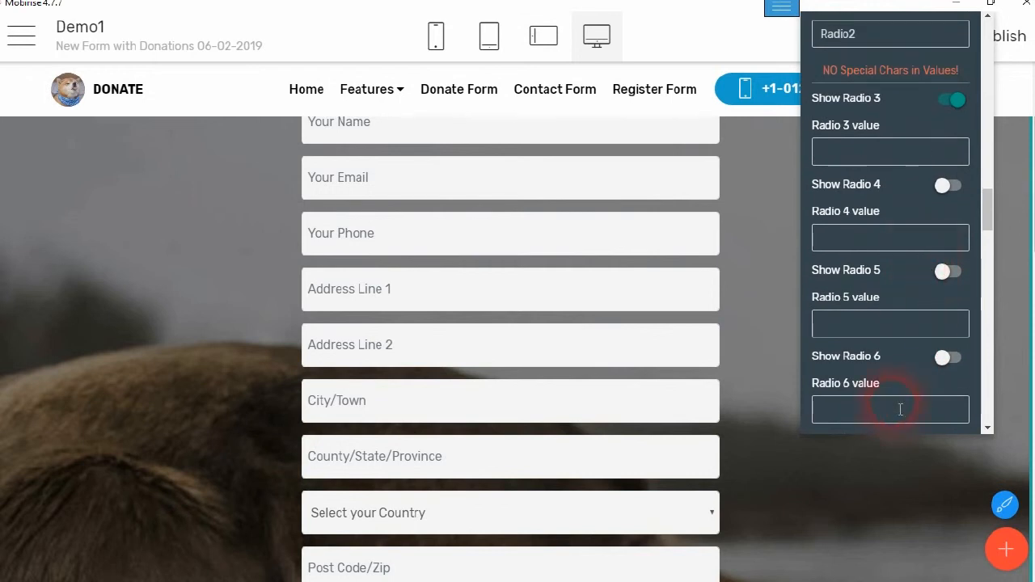
scroll(885, 222, "up", 5)
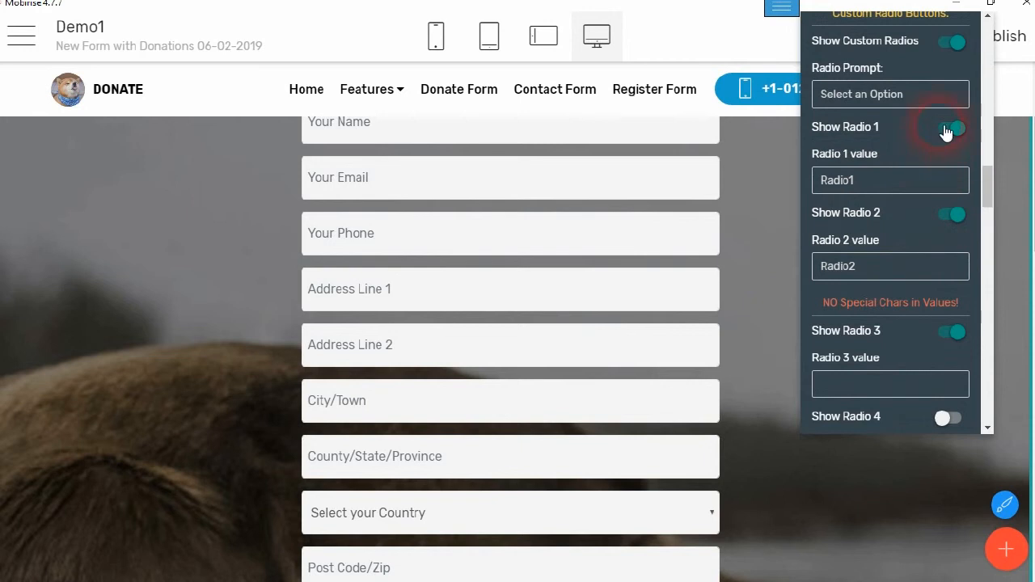
left_click(955, 44)
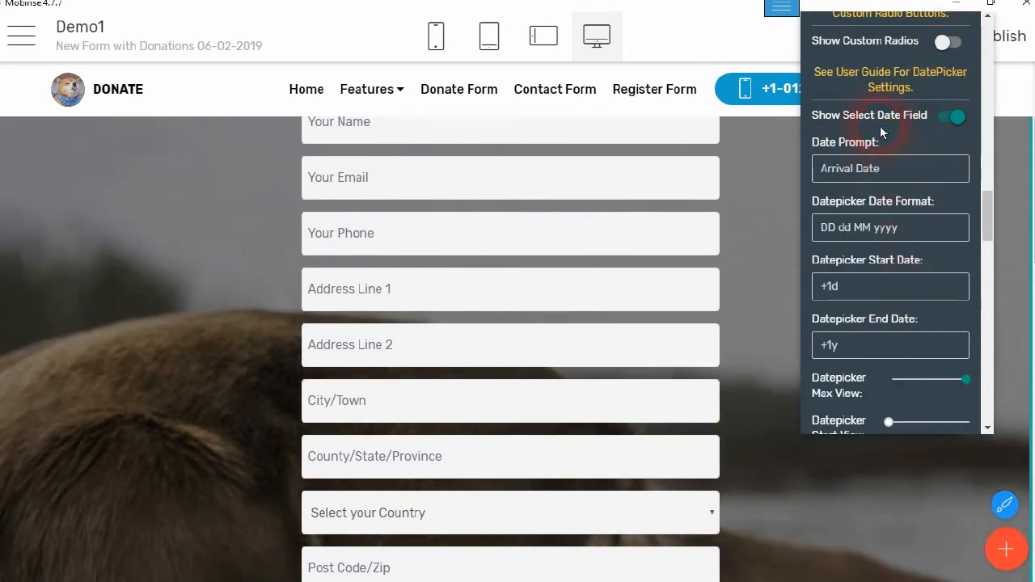
Review the first date picker's prompt, format, date range and view settings, and hide the Select Date field.
left_click(930, 174)
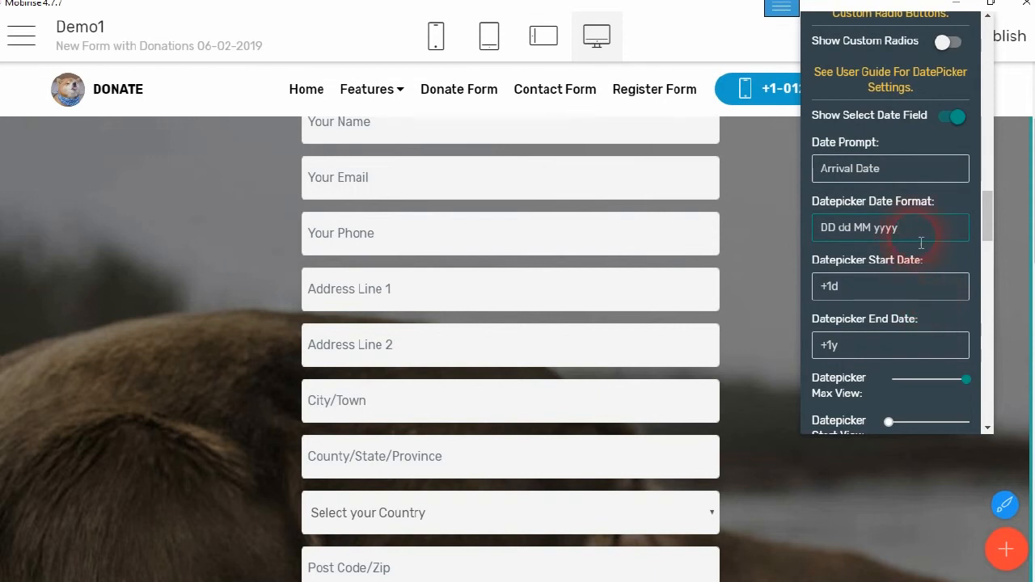
left_click(912, 295)
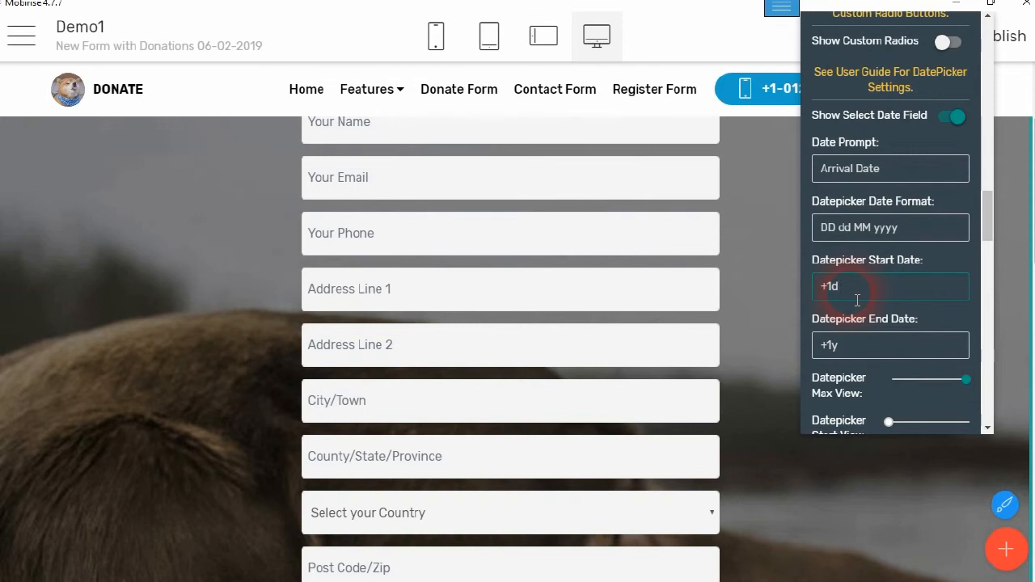
left_click(871, 356)
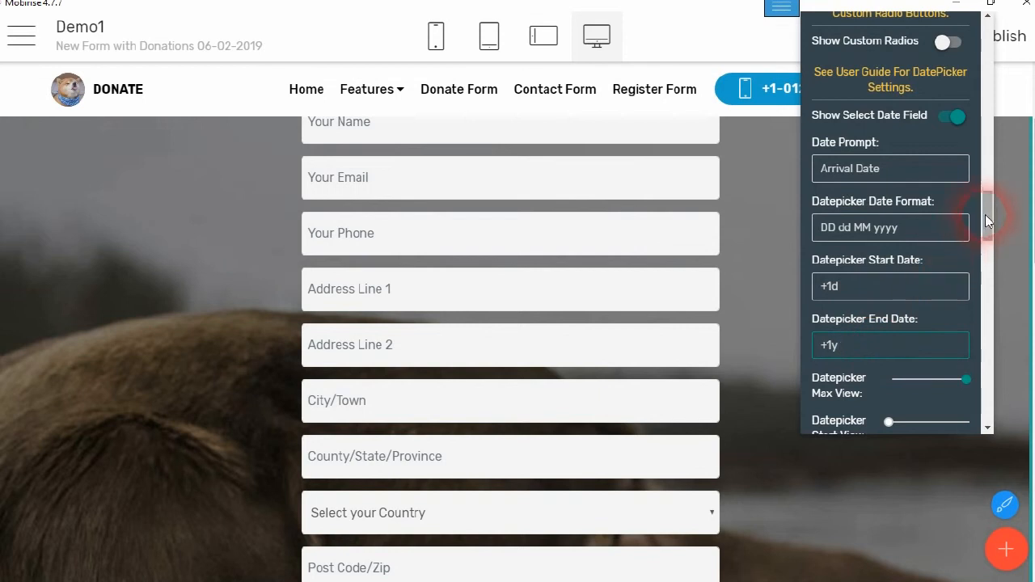
left_click_drag(988, 216, 987, 230)
scroll(983, 233, "down", 2)
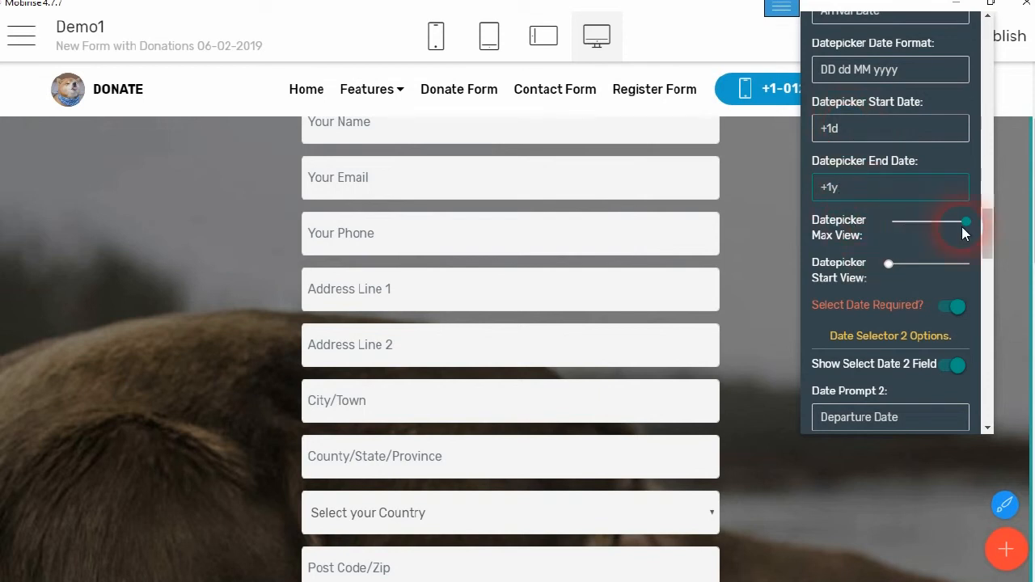
mouse_move(973, 224)
left_mouse_down()
mouse_move(894, 219)
mouse_move(977, 228)
left_mouse_up()
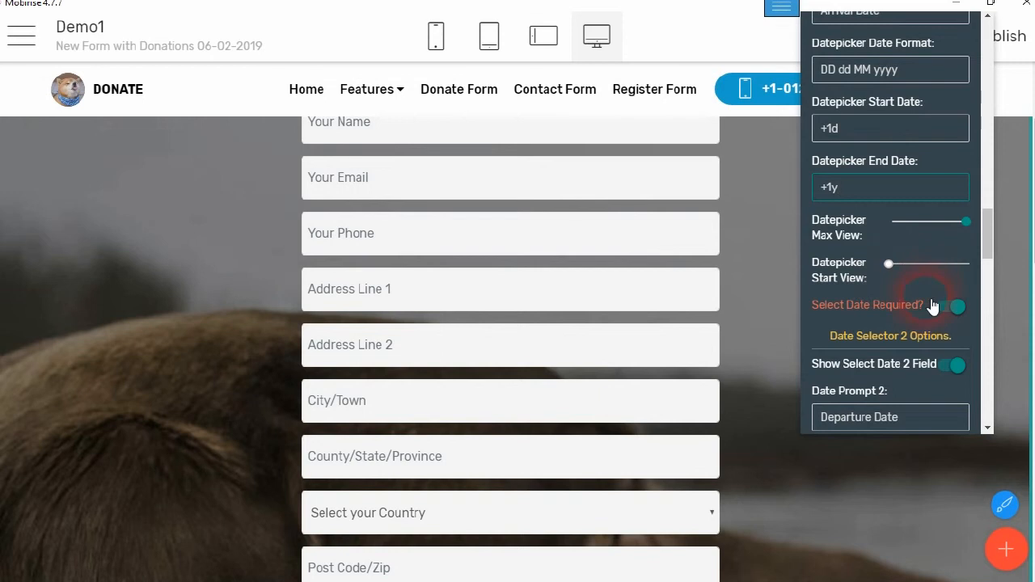
scroll(938, 204, "up", 5)
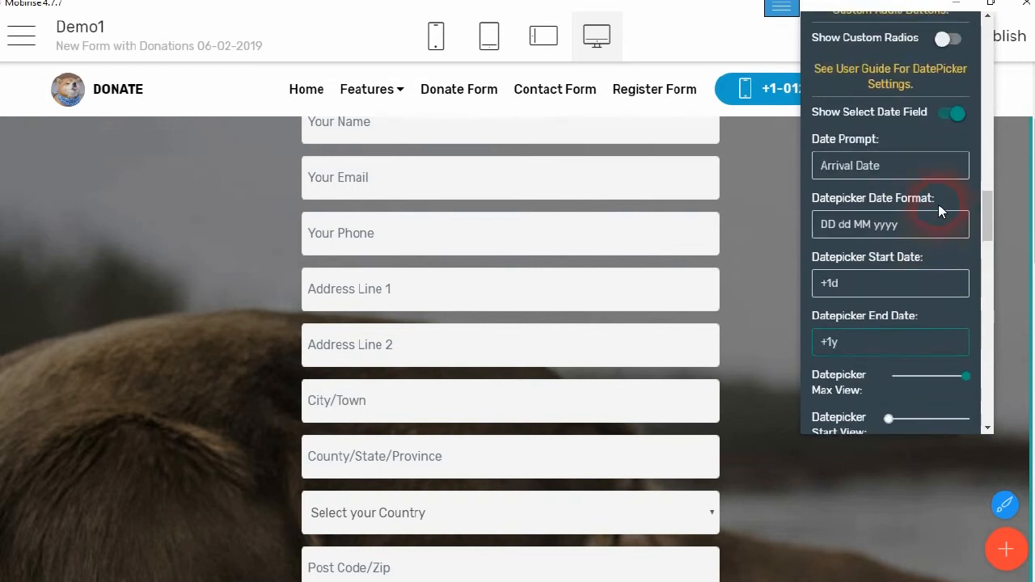
left_click(950, 357)
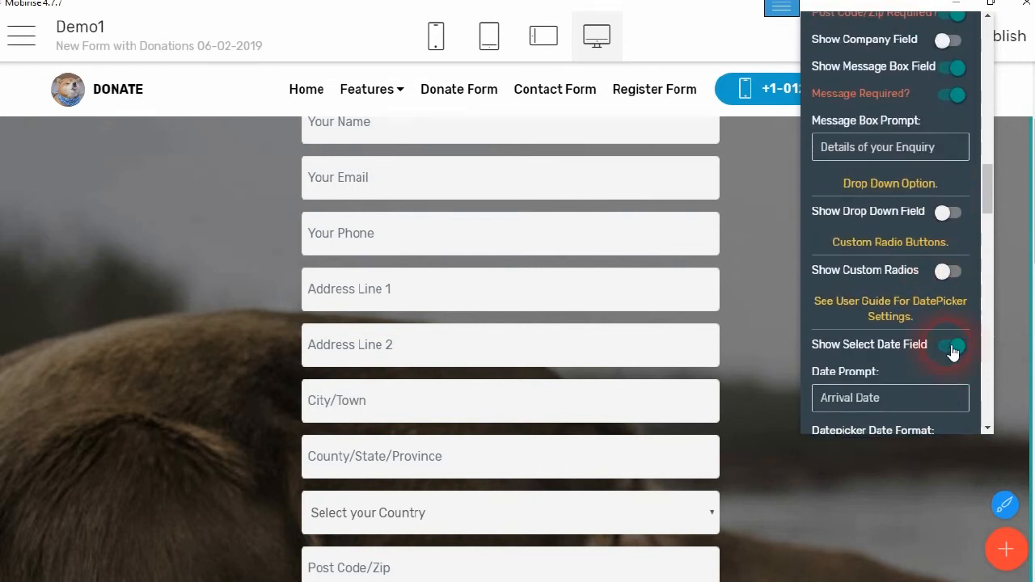
Hide the Select Date 2 field in the form settings.
scroll(950, 163, "up", 2)
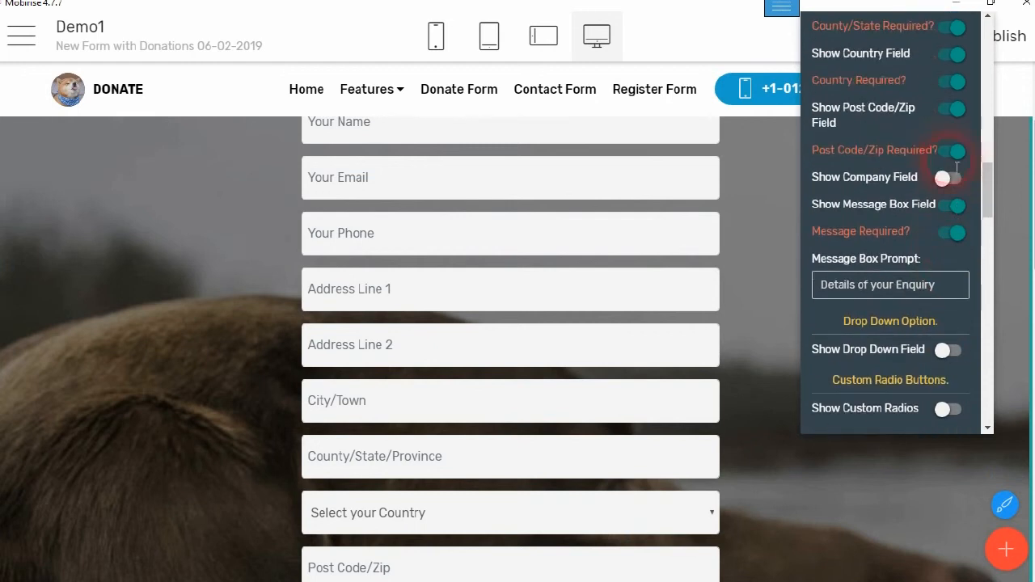
scroll(941, 364, "down", 7)
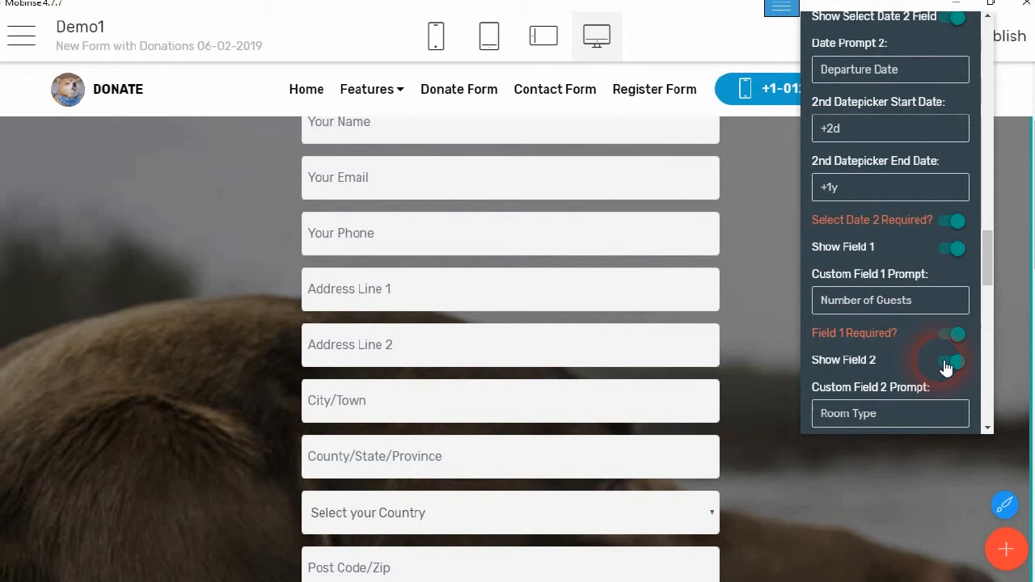
scroll(942, 364, "down", 1)
scroll(939, 364, "up", 2)
scroll(939, 362, "up", 1)
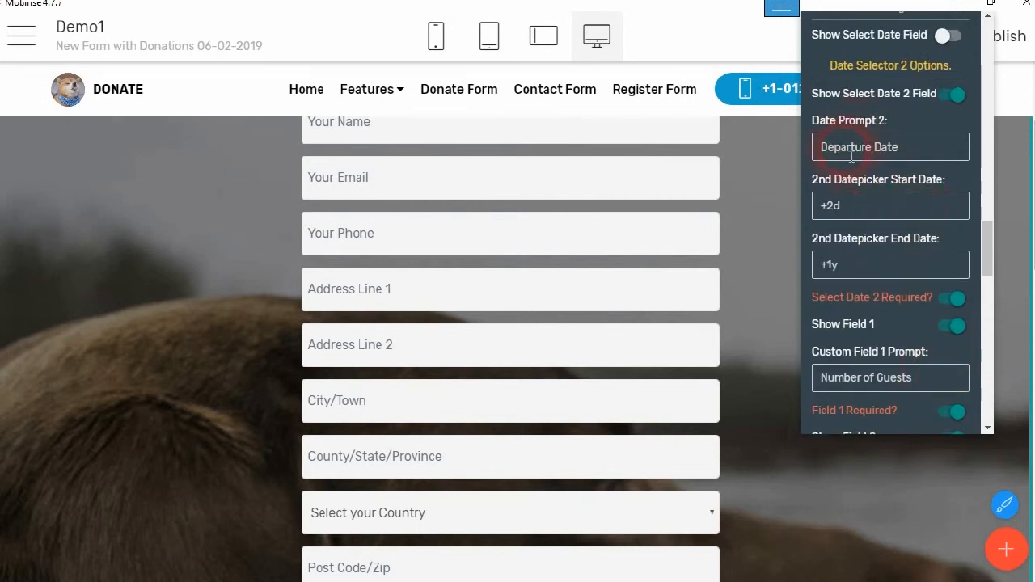
left_click(954, 97)
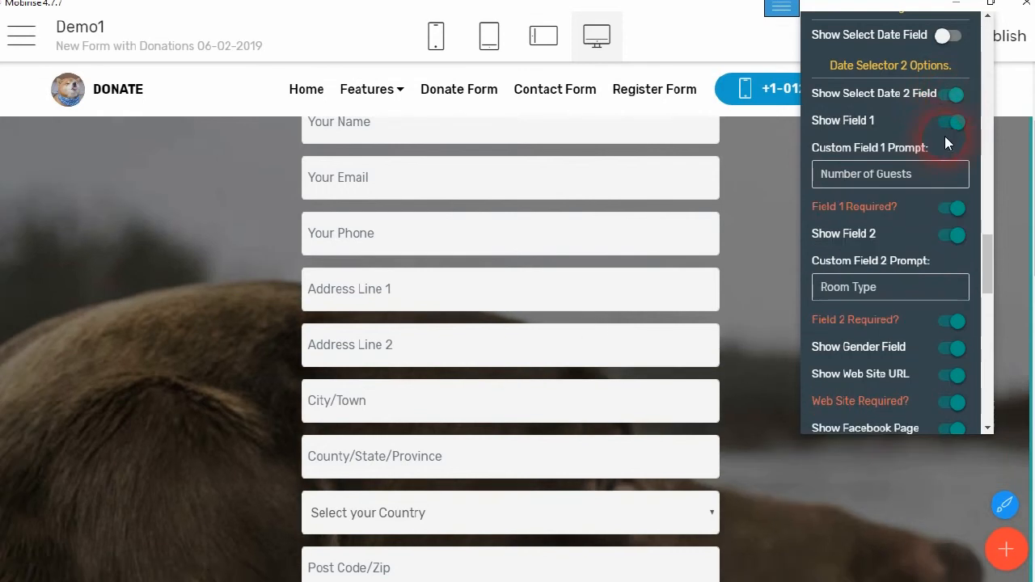
Hide custom Field 1 and custom Field 2 in the form settings.
left_click(930, 180)
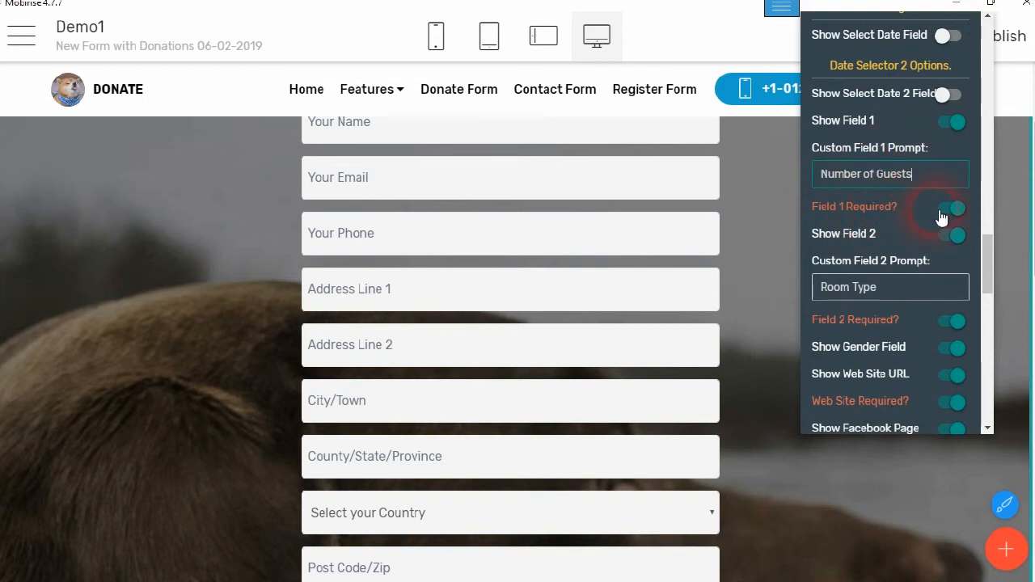
left_click(954, 129)
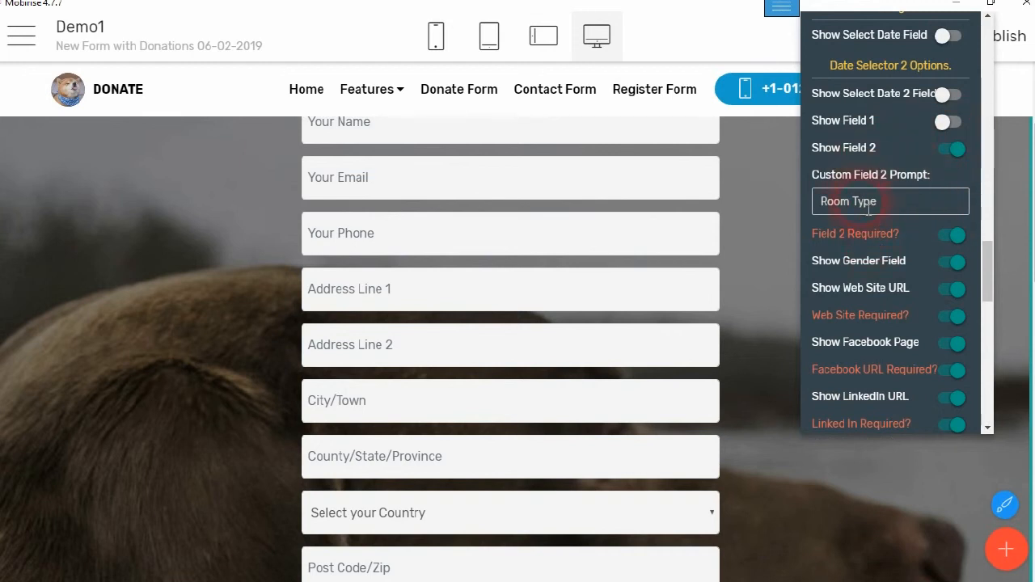
left_click(955, 152)
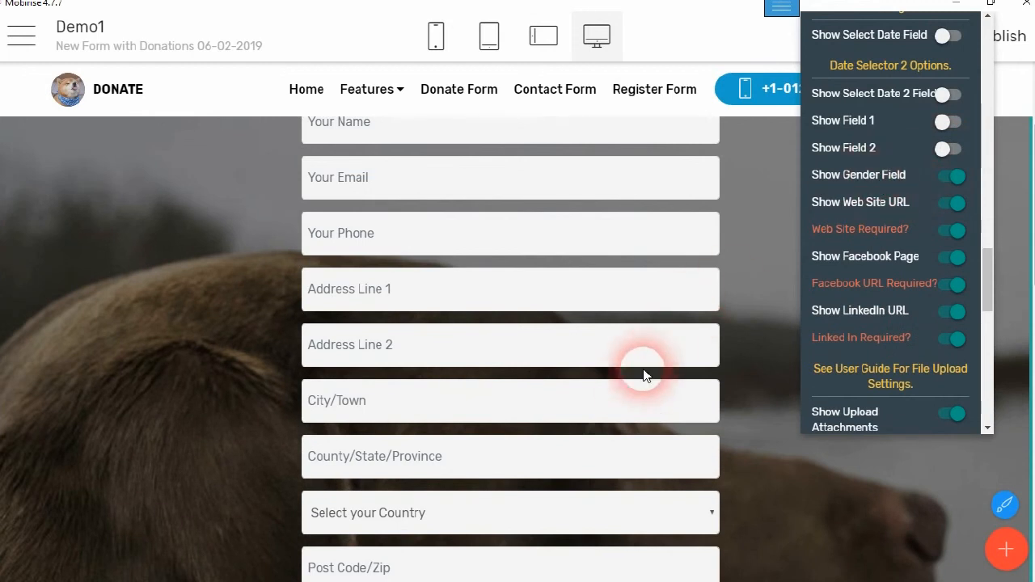
Hide the Gender field in the contact form settings.
scroll(831, 314, "down", 2)
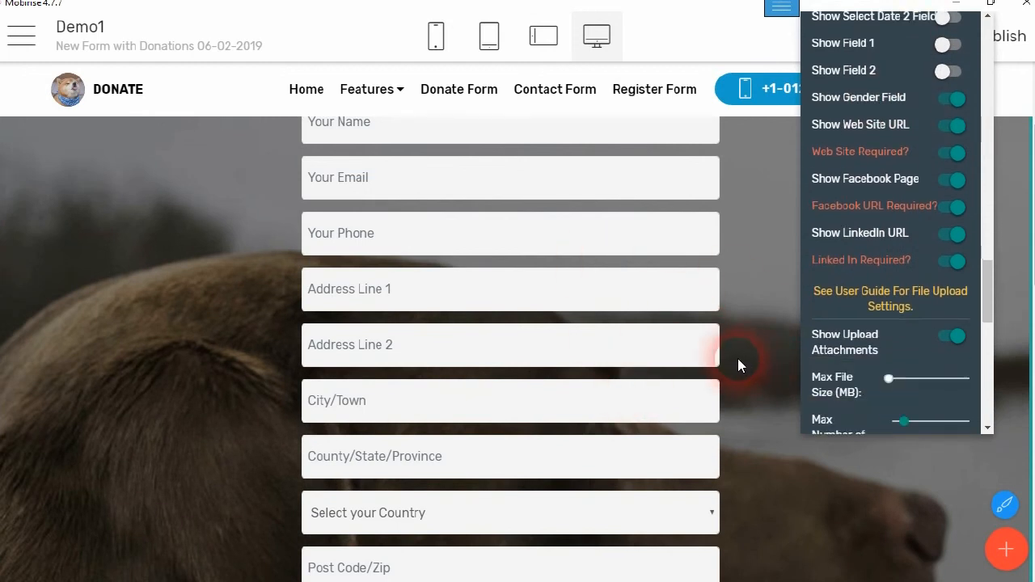
scroll(740, 363, "down", 1)
scroll(740, 363, "down", 5)
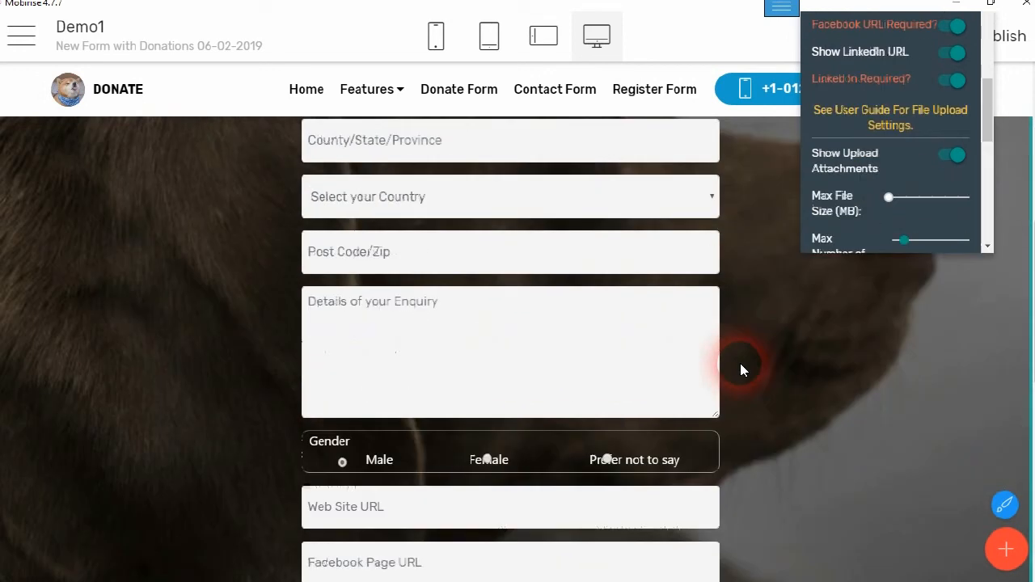
scroll(831, 267, "up", 8)
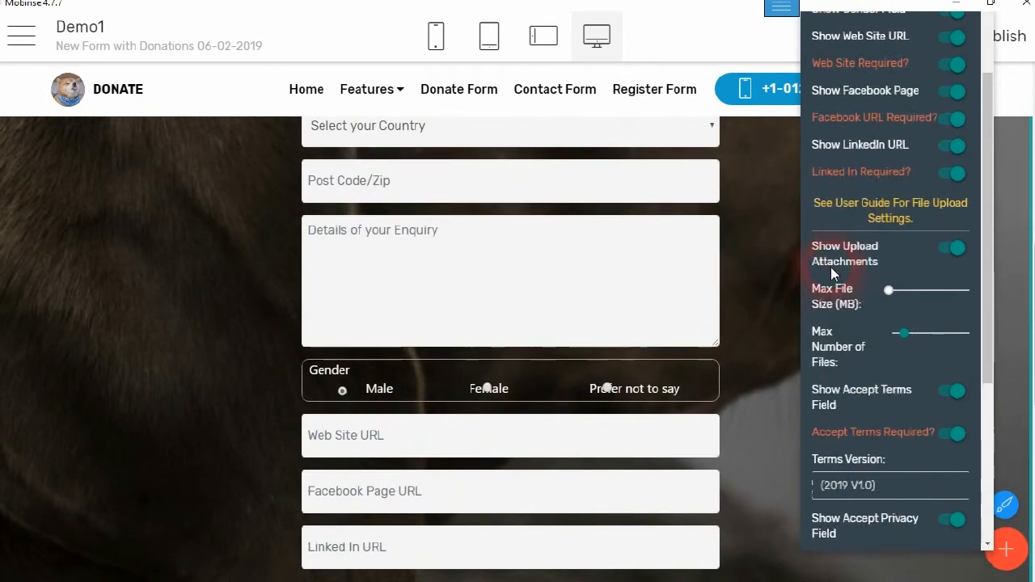
scroll(891, 267, "up", 2)
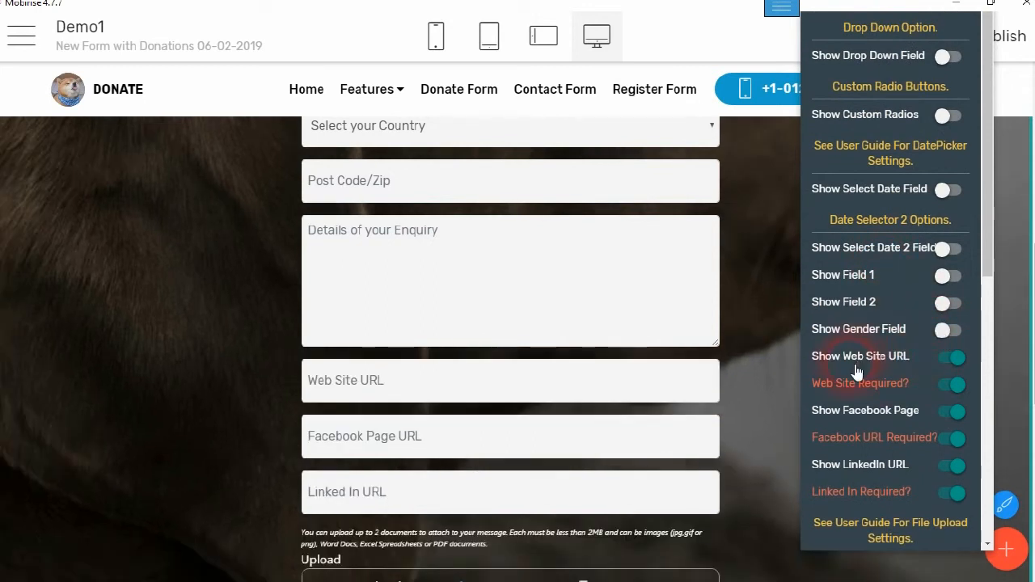
Hide the Web Site URL, Facebook Page and LinkedIn URL fields in the form settings.
left_click(941, 366)
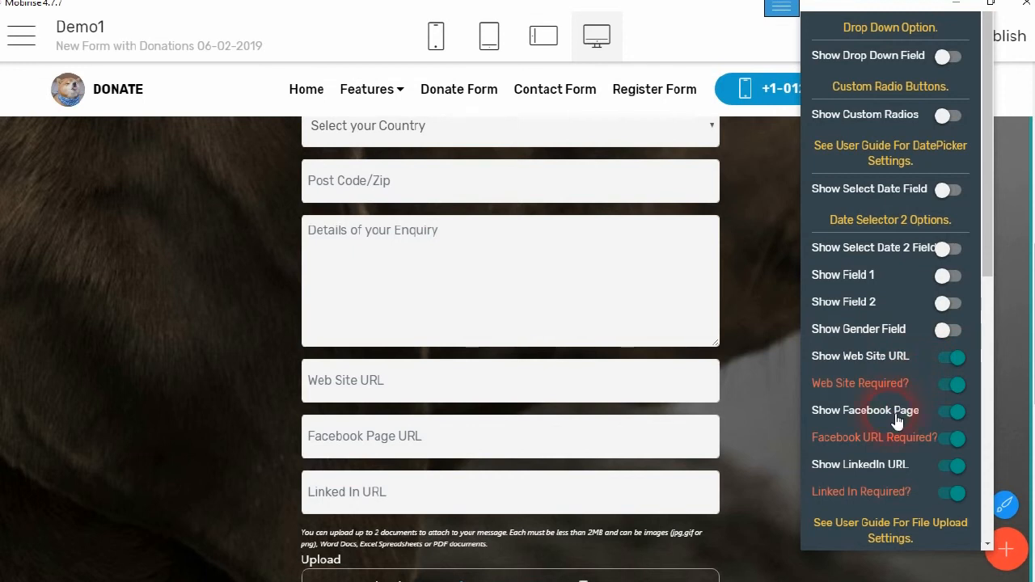
left_click(928, 473)
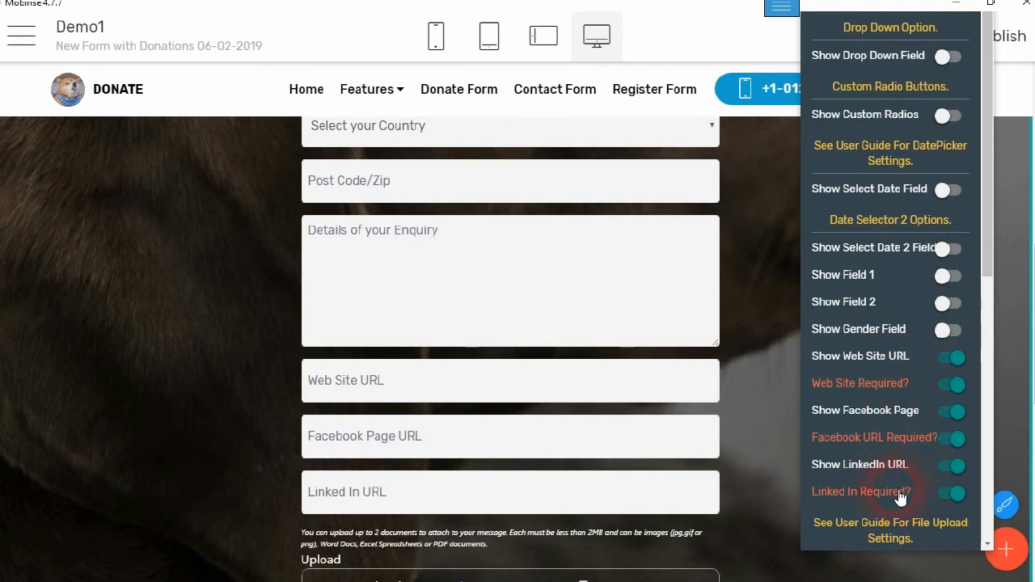
left_click(960, 361)
left_click(957, 415)
left_click(953, 385)
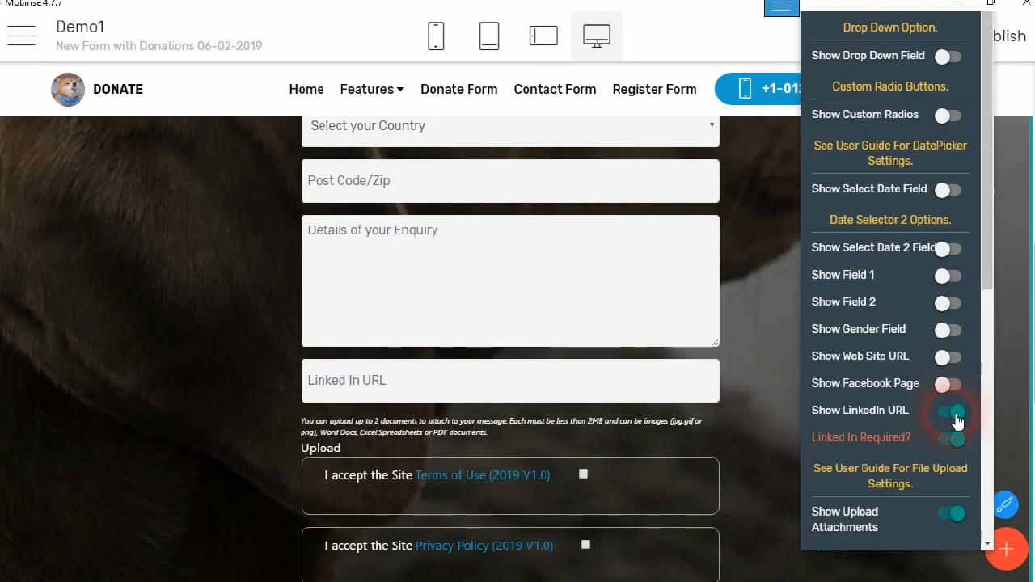
left_click(953, 415)
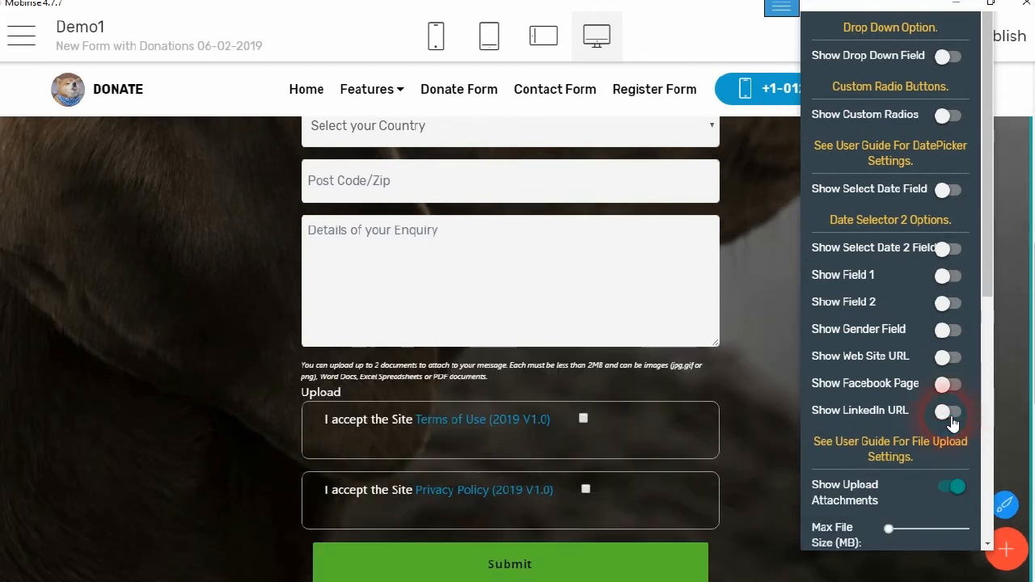
Set the maximum upload file size to 4 MB, and hide the Upload Attachments field.
scroll(890, 429, "down", 3)
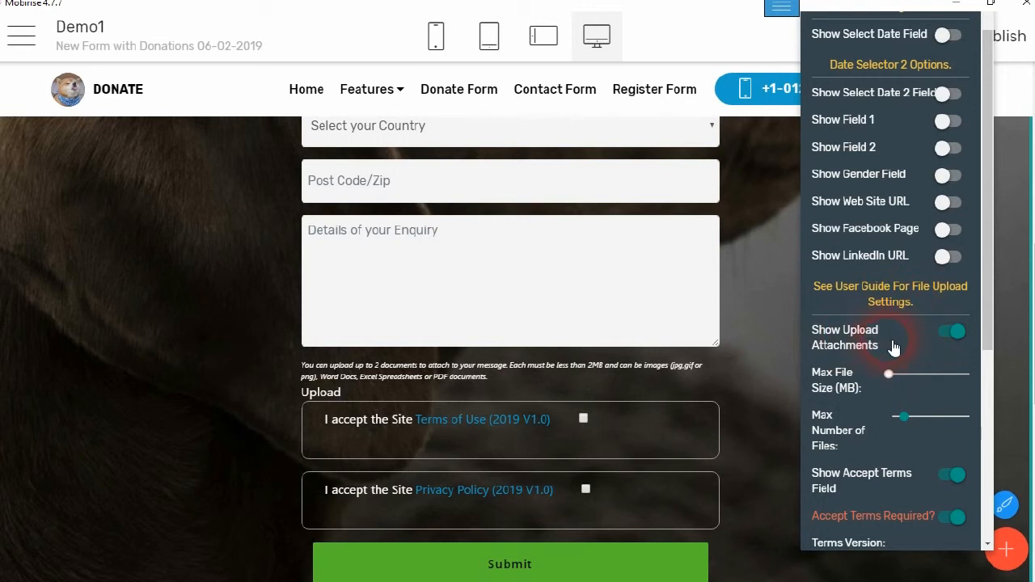
scroll(894, 346, "down", 3)
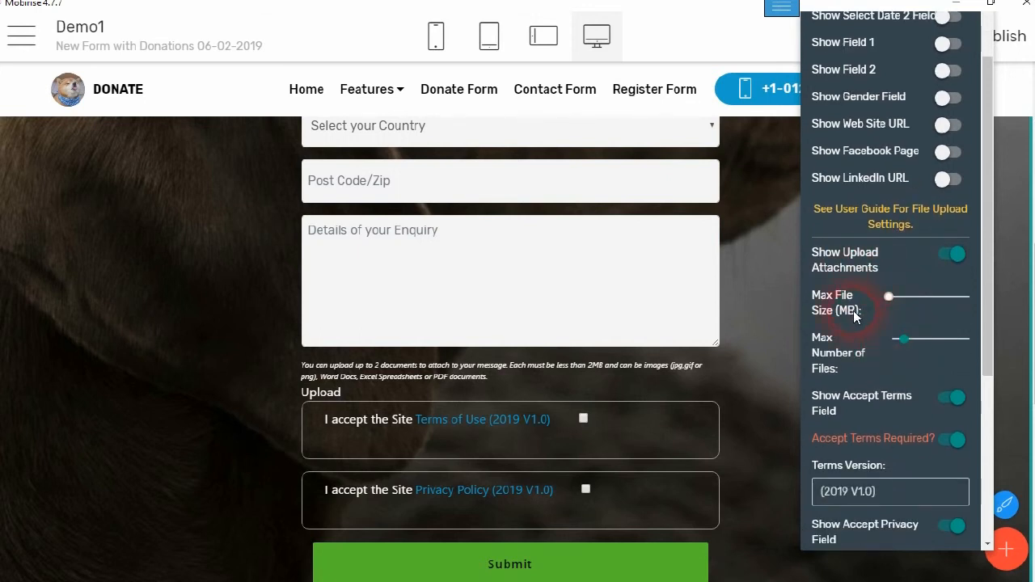
mouse_move(897, 299)
left_mouse_down()
mouse_move(923, 300)
mouse_move(898, 300)
left_mouse_up()
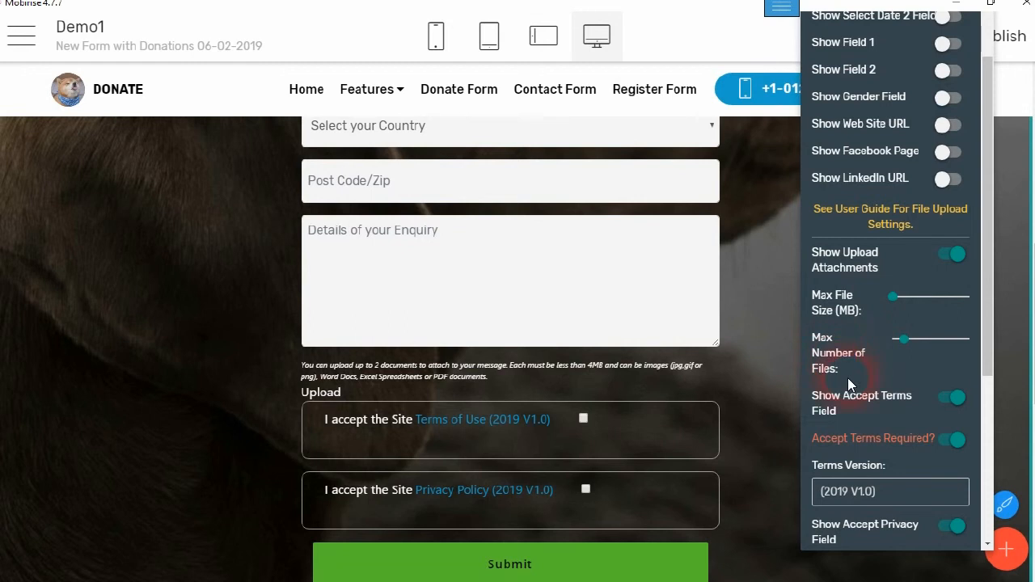
mouse_move(914, 343)
left_mouse_down()
mouse_move(973, 342)
mouse_move(907, 338)
left_mouse_up()
left_click(954, 255)
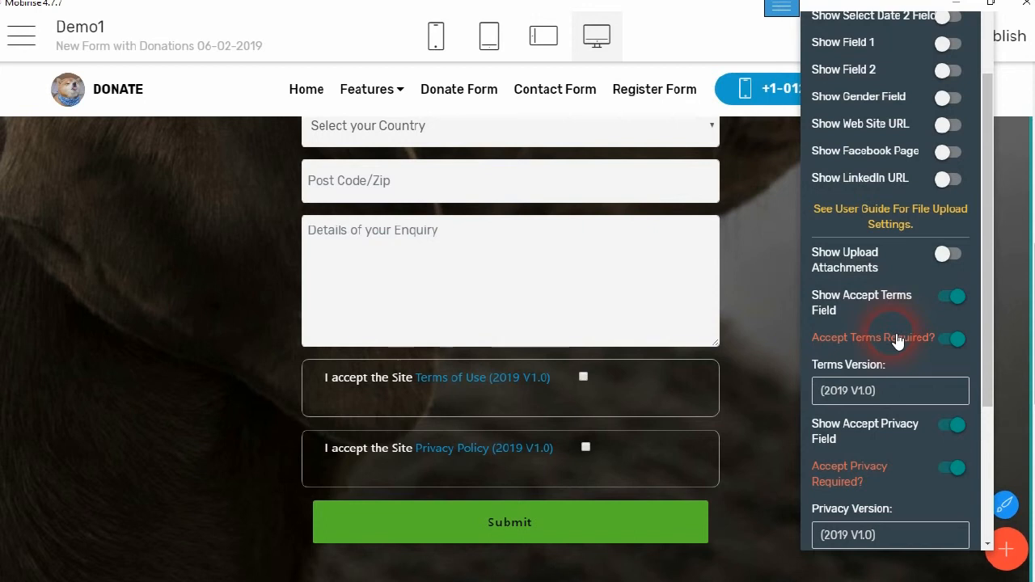
Change both the Terms Version and the Privacy Version to (2019 V1.2).
scroll(897, 340, "down", 2)
left_click(891, 321)
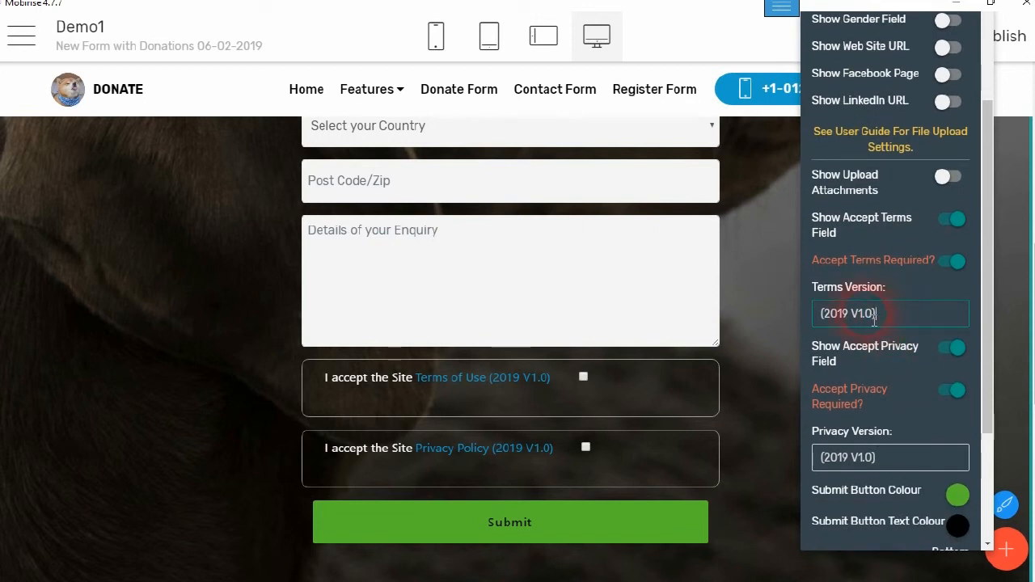
type("2")
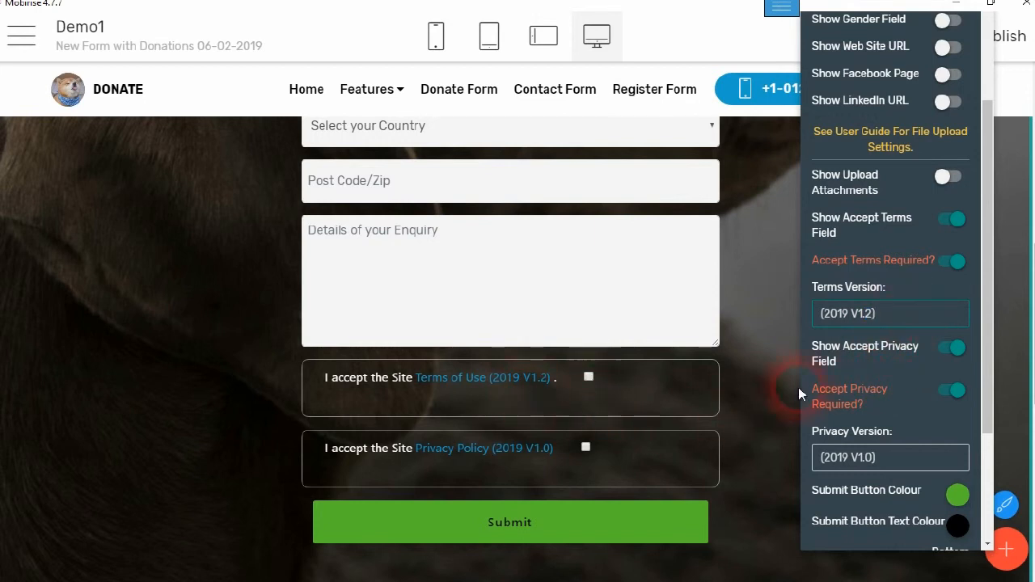
scroll(901, 430, "down", 3)
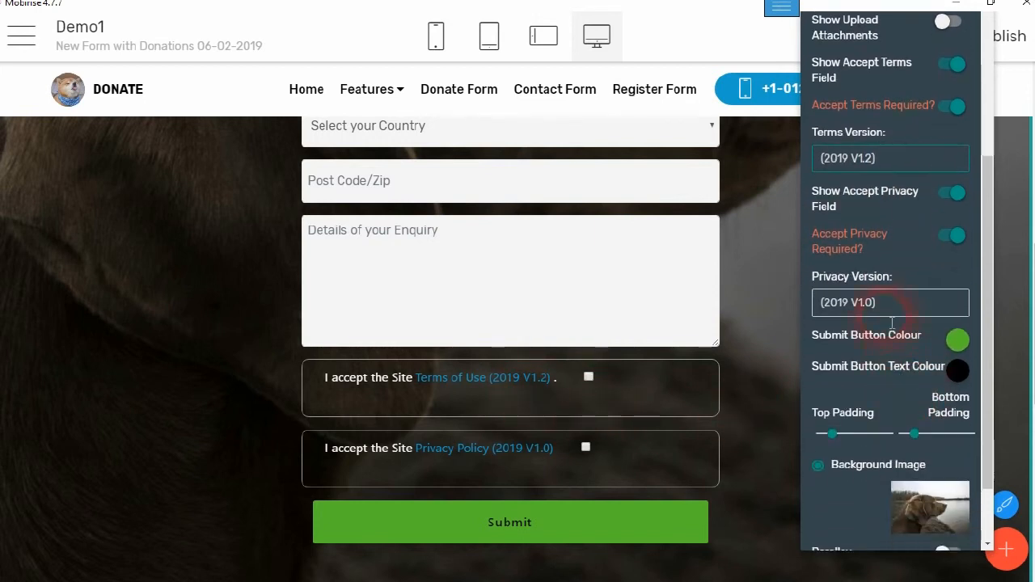
left_click(878, 305)
key("Delete")
type("2")
left_click(468, 465)
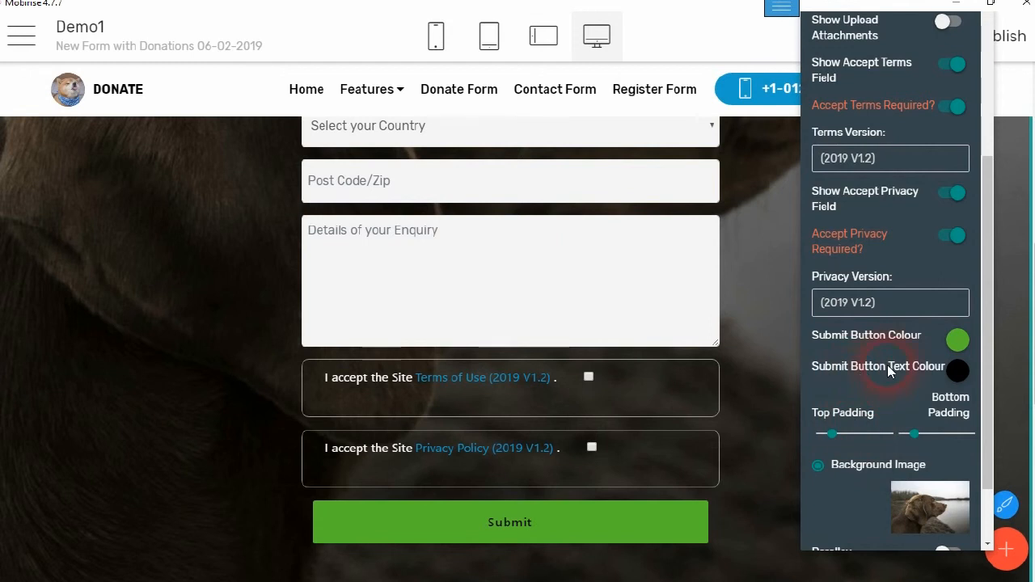
Set the Submit button colour to dark red and its text colour to white.
left_click(956, 340)
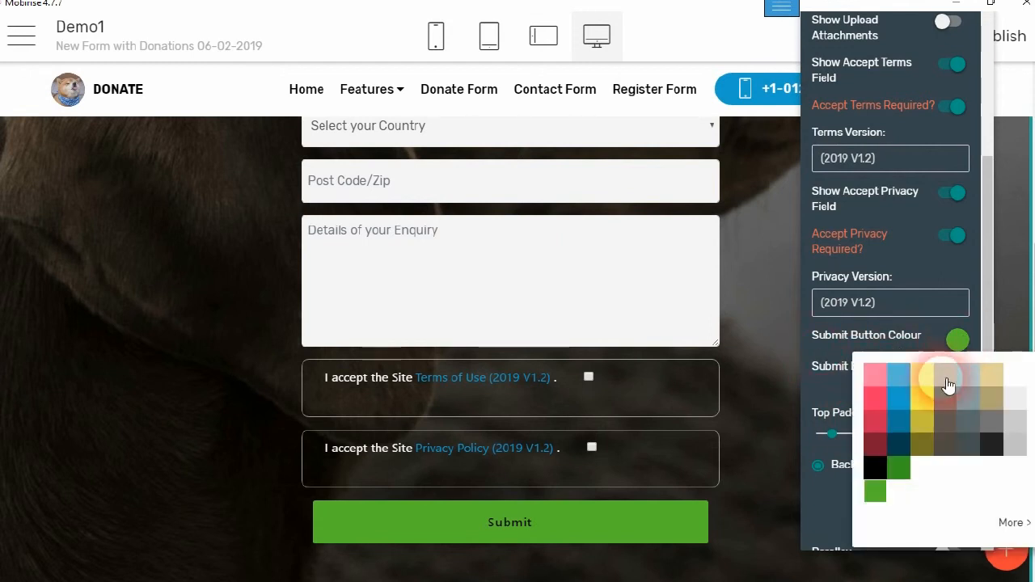
left_click(884, 449)
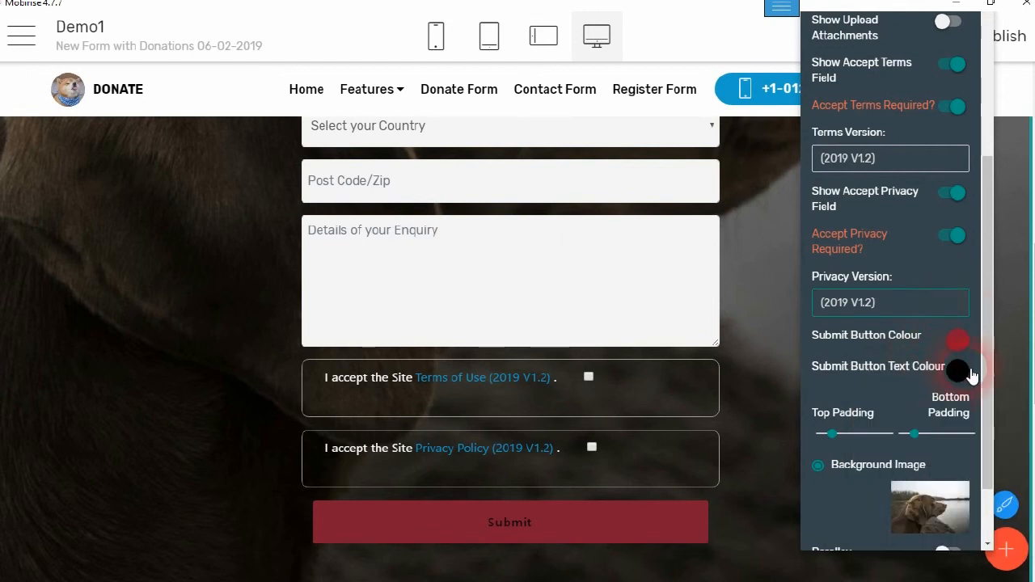
left_click(957, 369)
left_click(1013, 405)
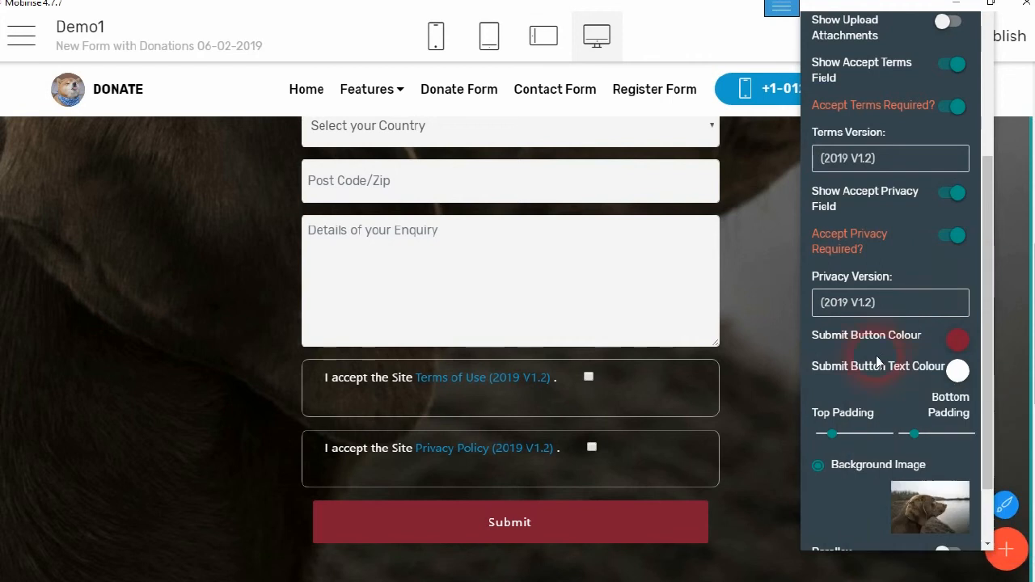
left_click(954, 405)
left_click(719, 578)
left_click(594, 526)
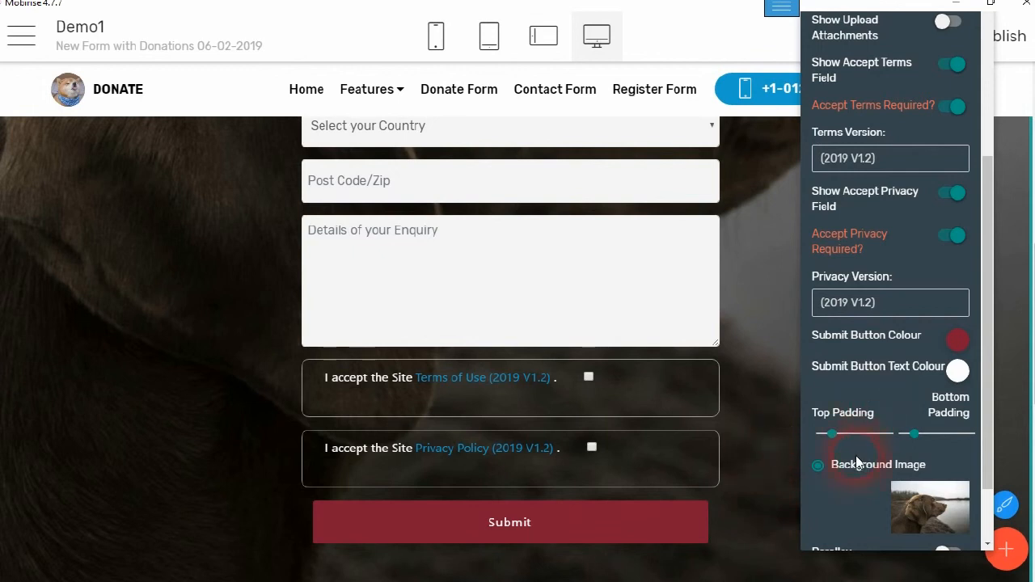
Return to the start of the form and reopen the contact form's block parameters at the background settings.
scroll(850, 397, "up", 5)
scroll(847, 408, "down", 7)
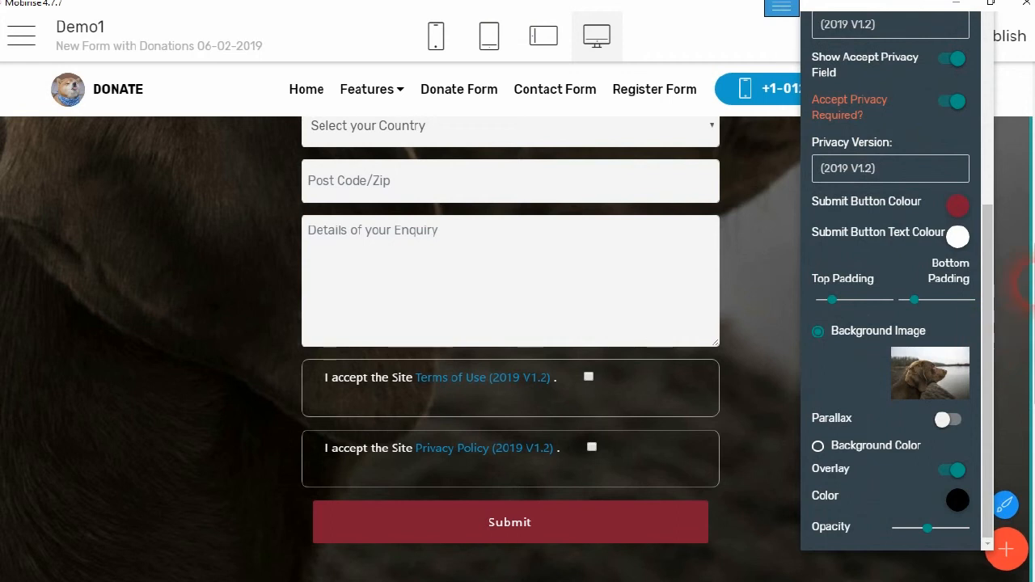
left_click_drag(1032, 297, 1032, 104)
mouse_move(991, 153)
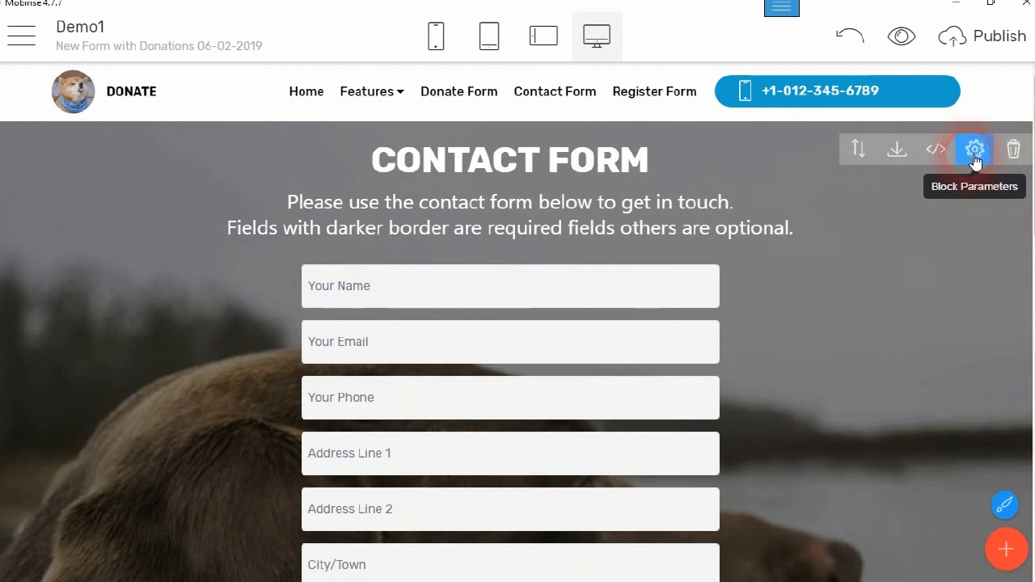
left_click(974, 151)
left_click(1001, 448)
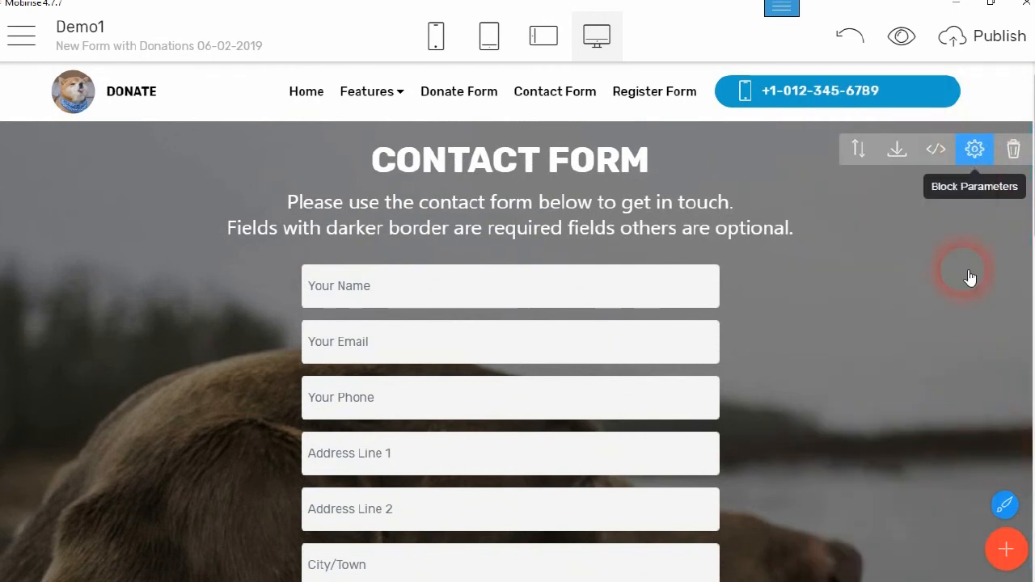
left_click(981, 146)
left_click(1001, 437)
left_click(975, 152)
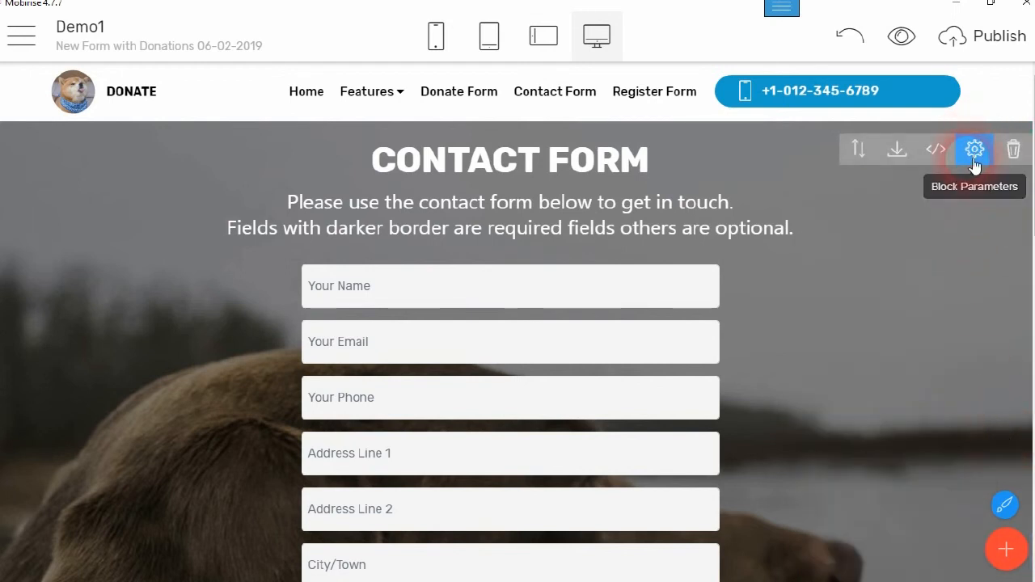
left_click(975, 158)
left_click(982, 229)
left_click(975, 152)
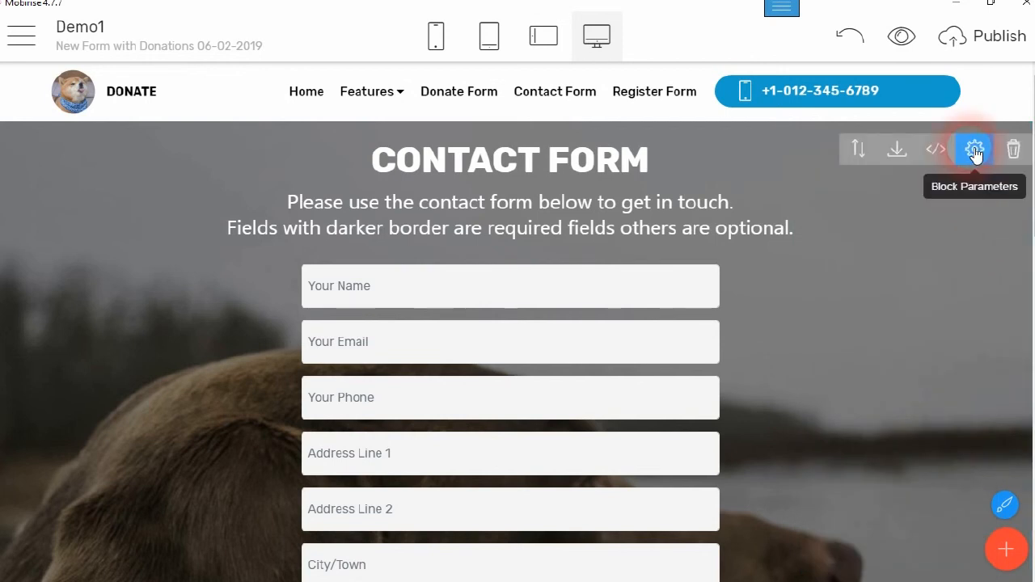
left_click(986, 242)
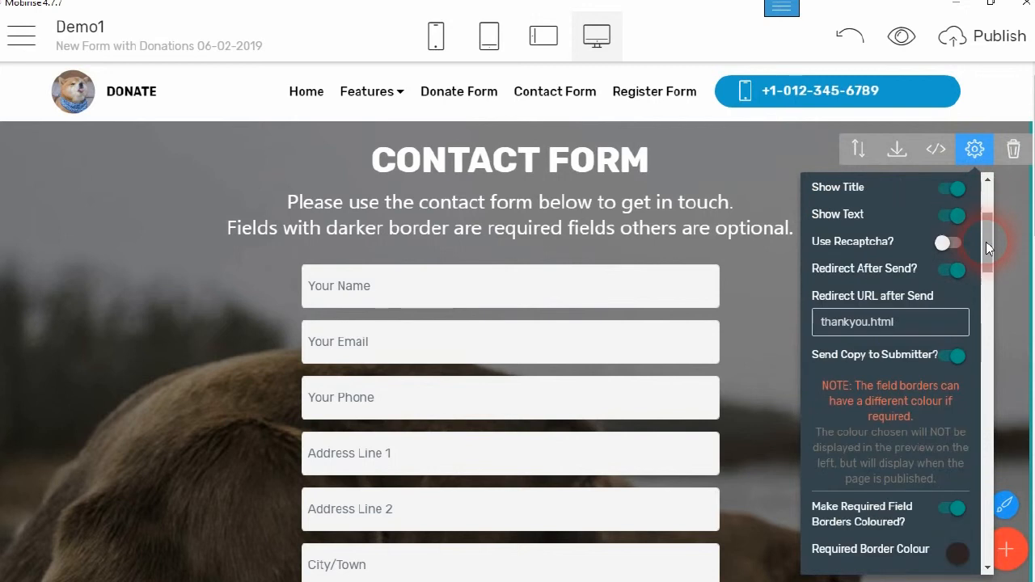
left_click_drag(986, 242, 986, 566)
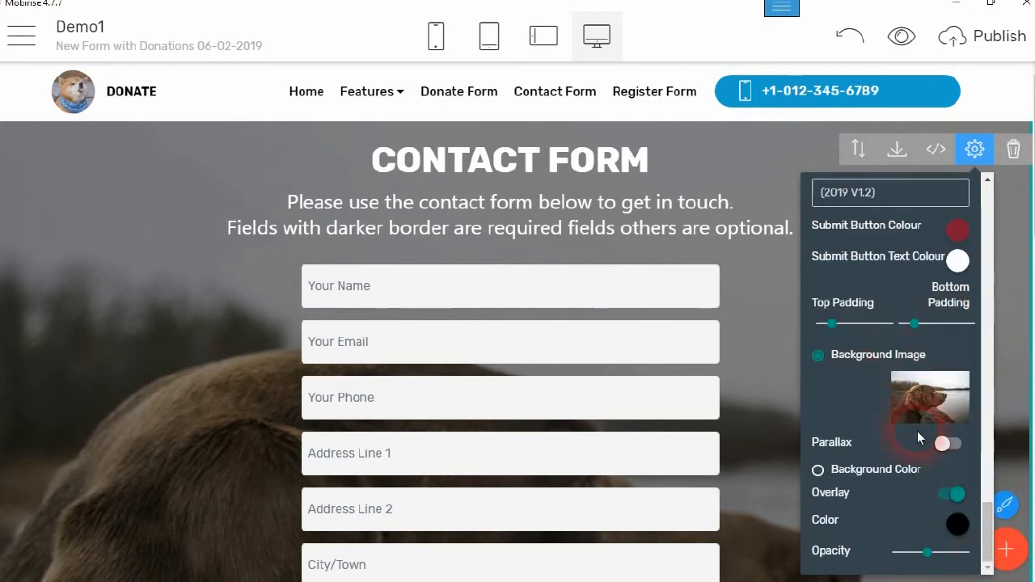
Try a plain background color for the contact form, and restore the background image.
left_click(819, 472)
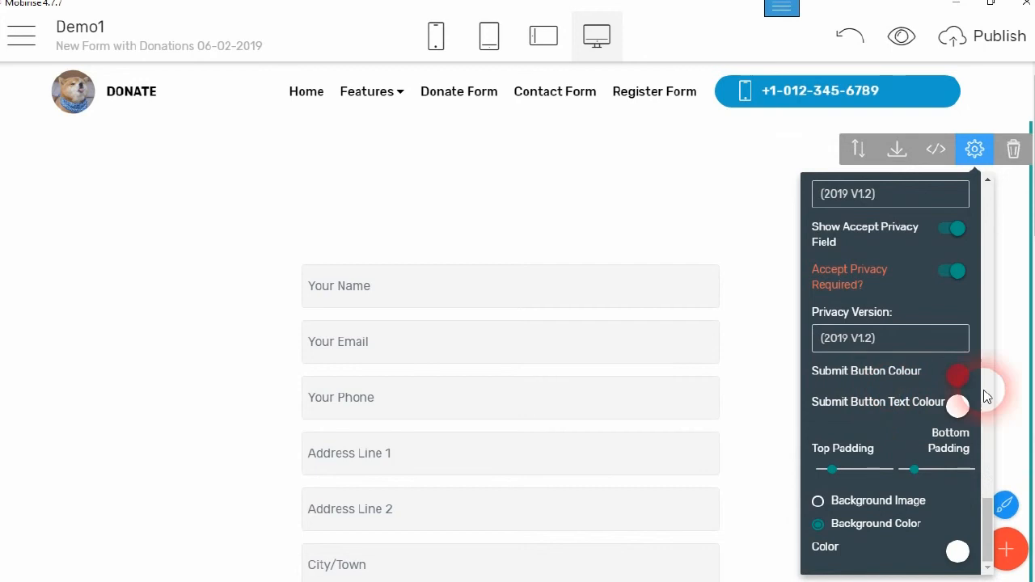
left_click(819, 502)
scroll(889, 478, "down", 2)
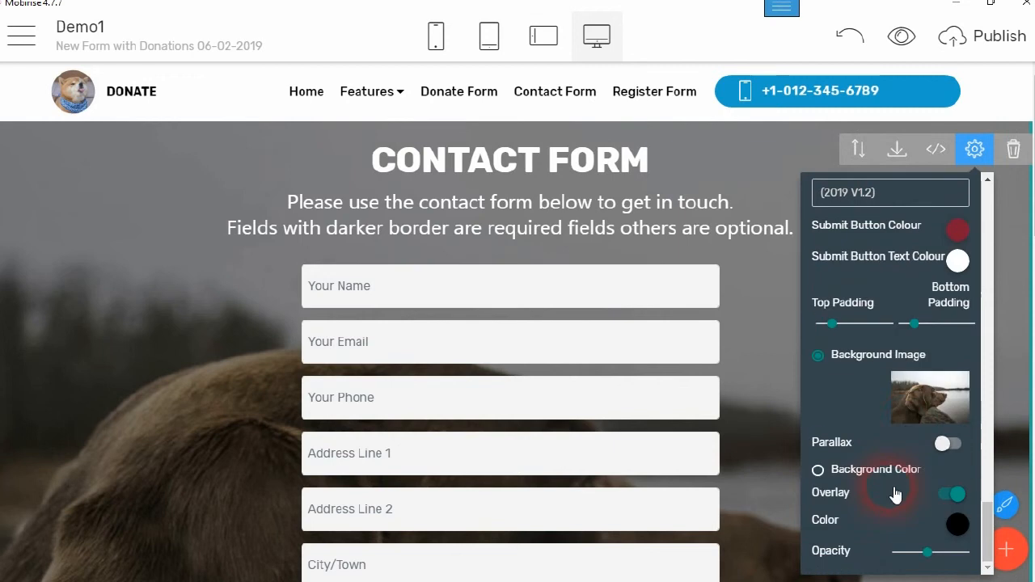
Open the media library for the background image, close it without choosing another picture, and enable Parallax for the form background.
left_click(915, 402)
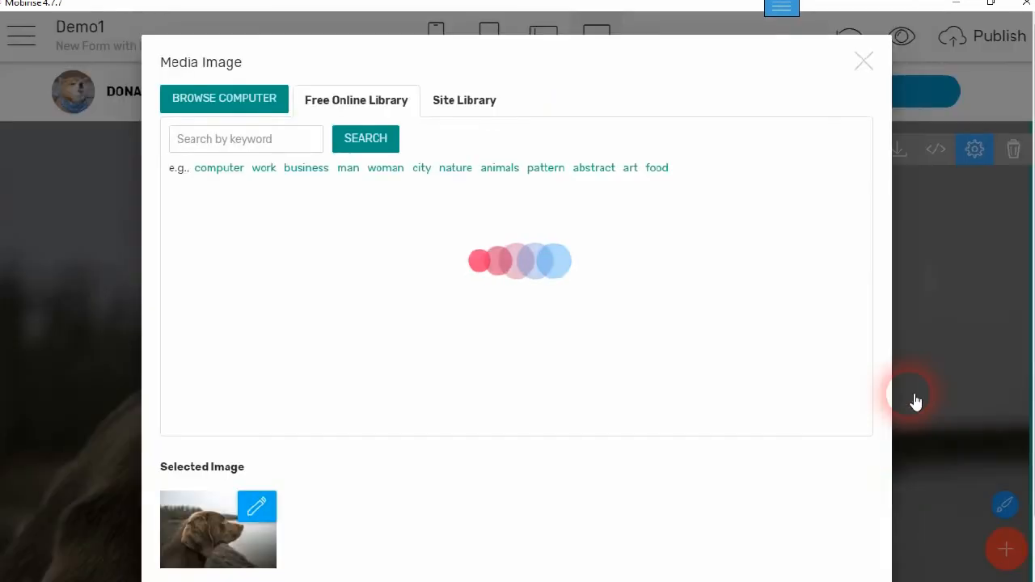
left_click(863, 62)
left_click(979, 152)
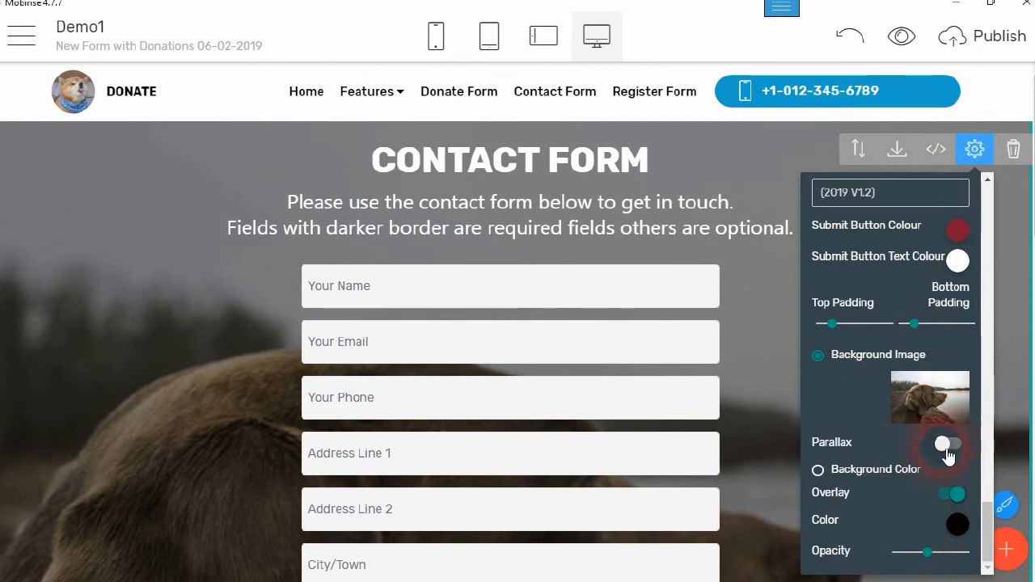
left_click(943, 447)
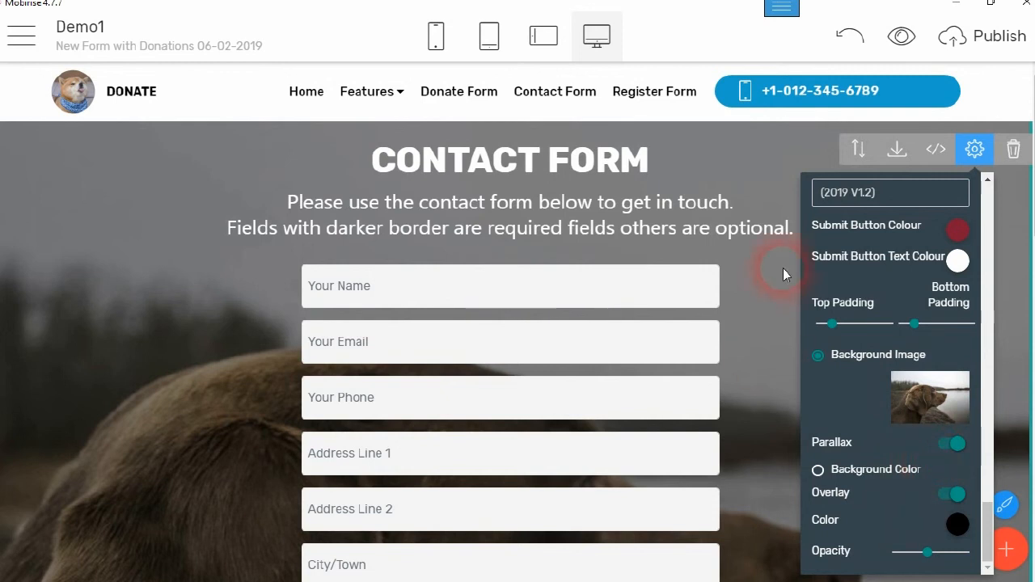
Look through the form to check the parallax background, and reopen the form's block parameters.
left_click(243, 196)
scroll(351, 397, "down", 6)
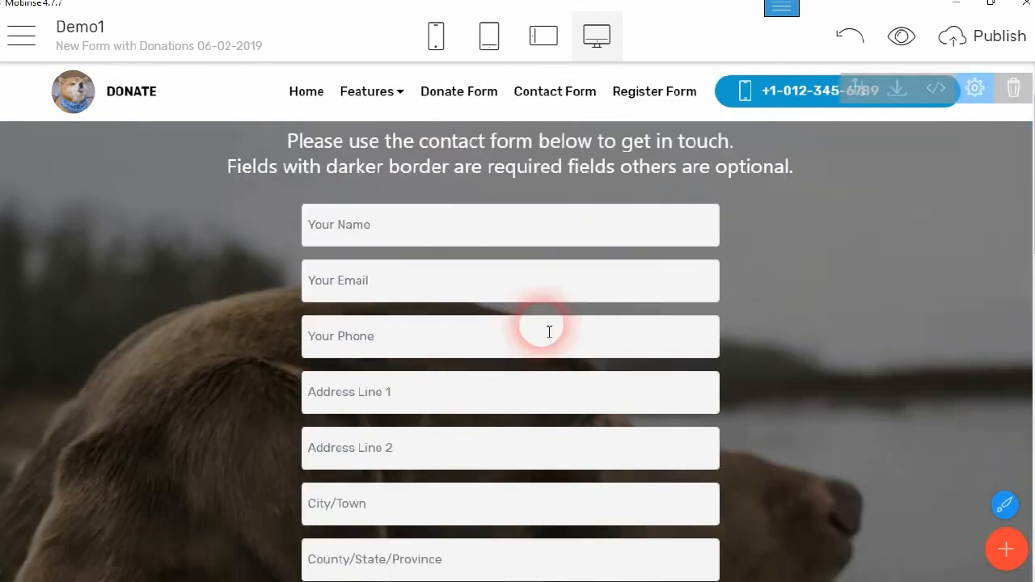
scroll(537, 349, "down", 5)
scroll(538, 349, "up", 10)
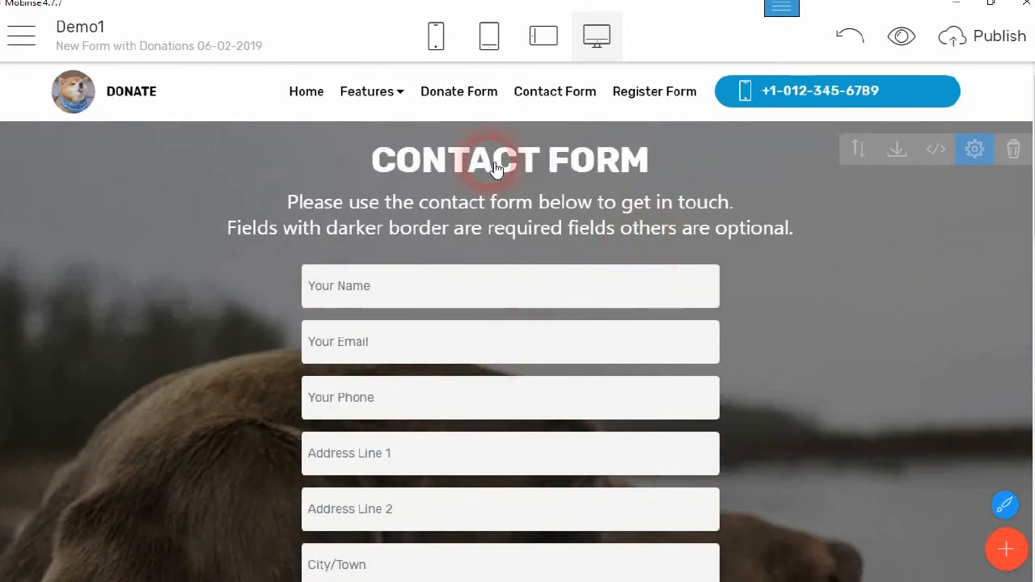
left_click(975, 150)
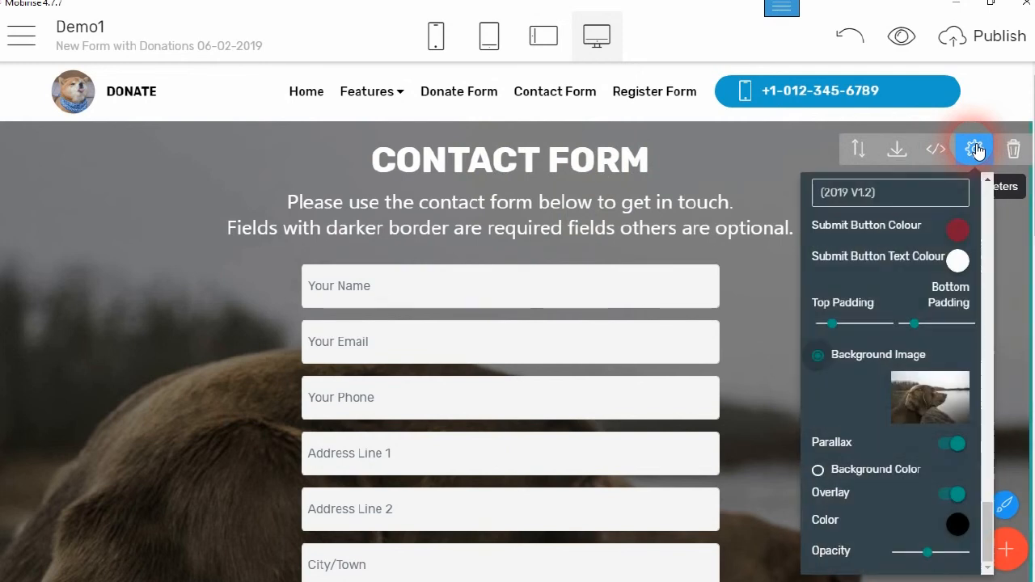
Turn the contact form into a donate form and make its entire DONATE title bold.
left_click_drag(988, 529, 977, 182)
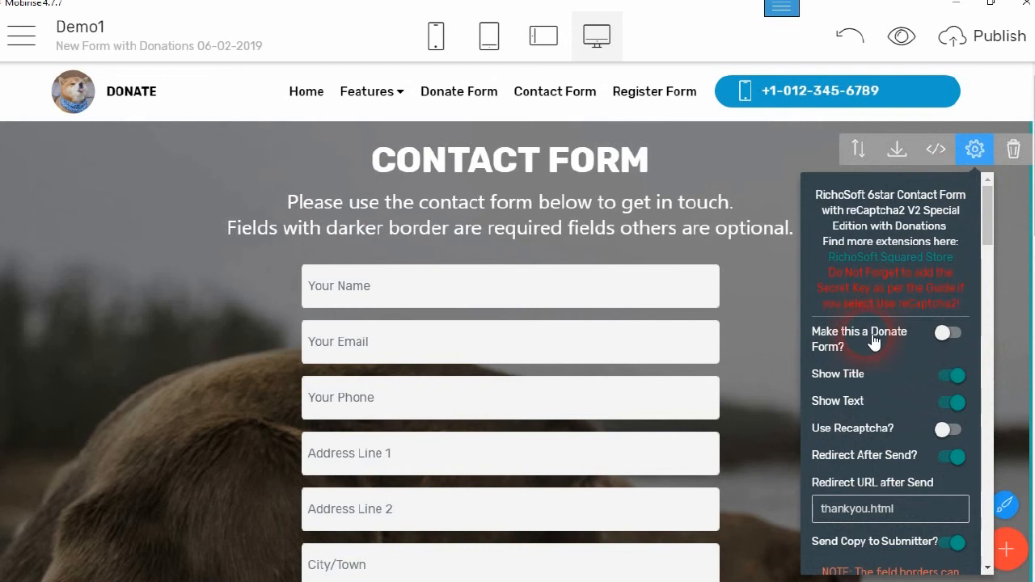
left_click(951, 333)
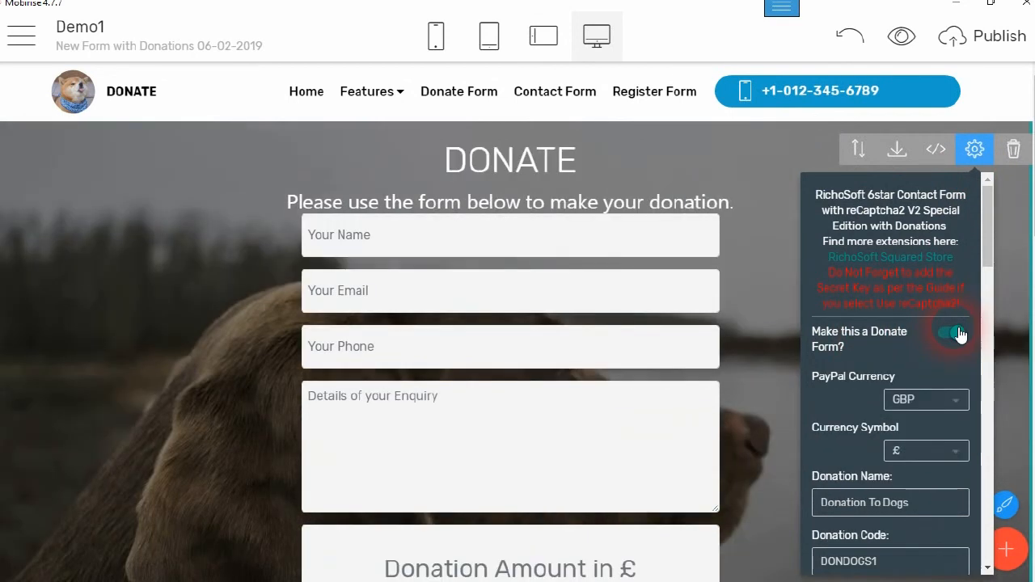
left_click(517, 164)
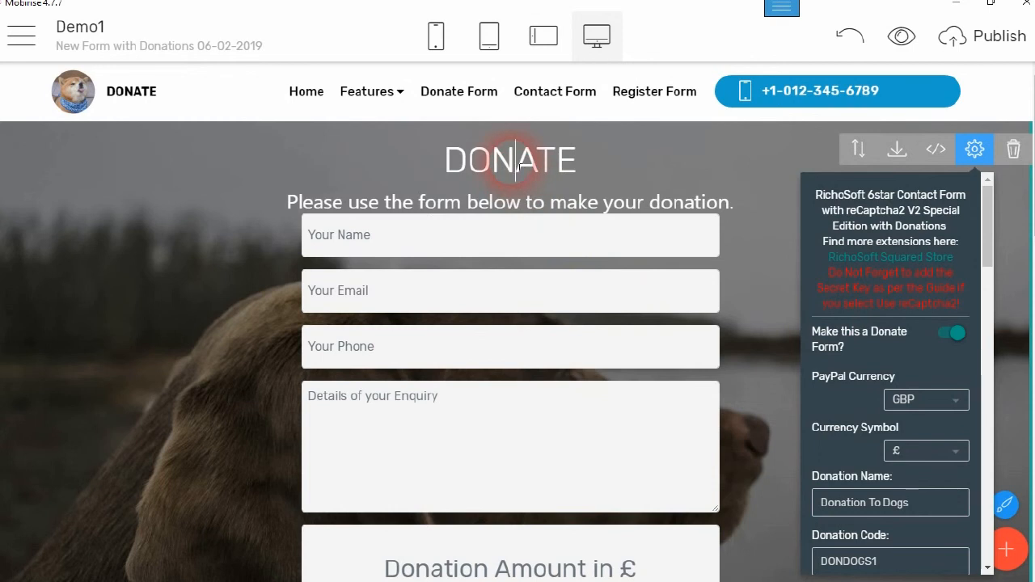
left_click_drag(516, 164, 443, 161)
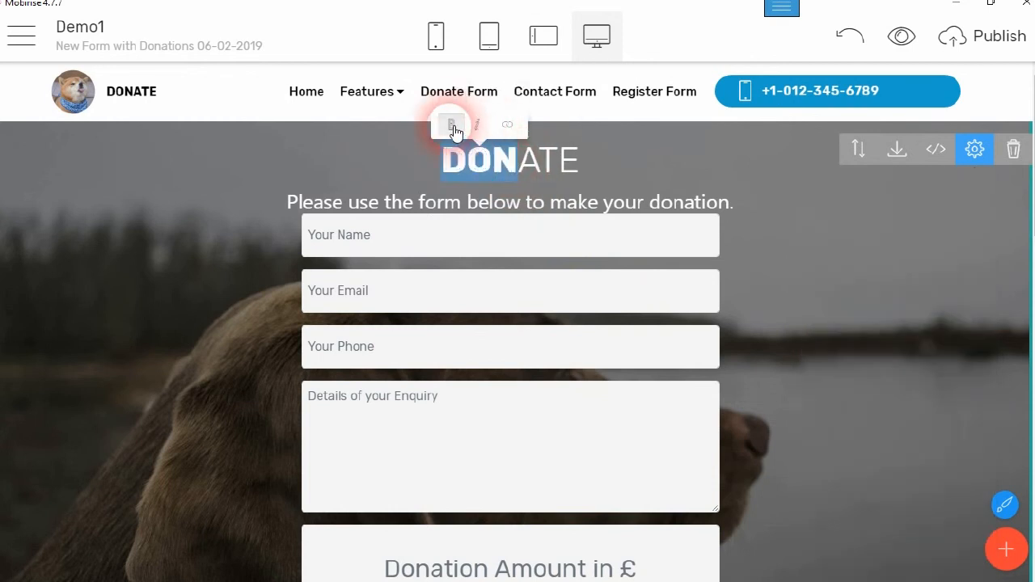
left_click(522, 161)
left_click_drag(522, 162, 603, 161)
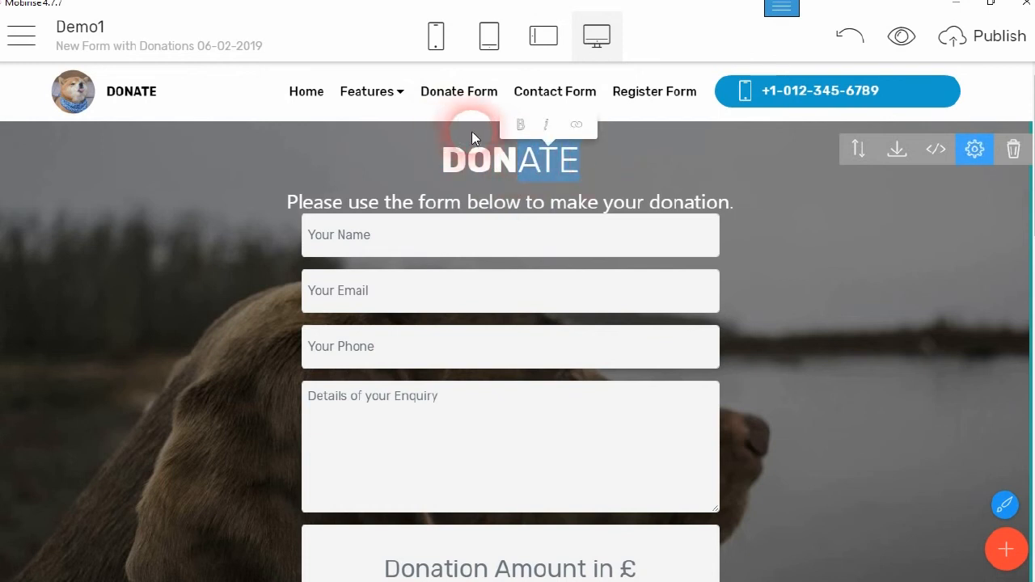
left_click(521, 124)
key("Right")
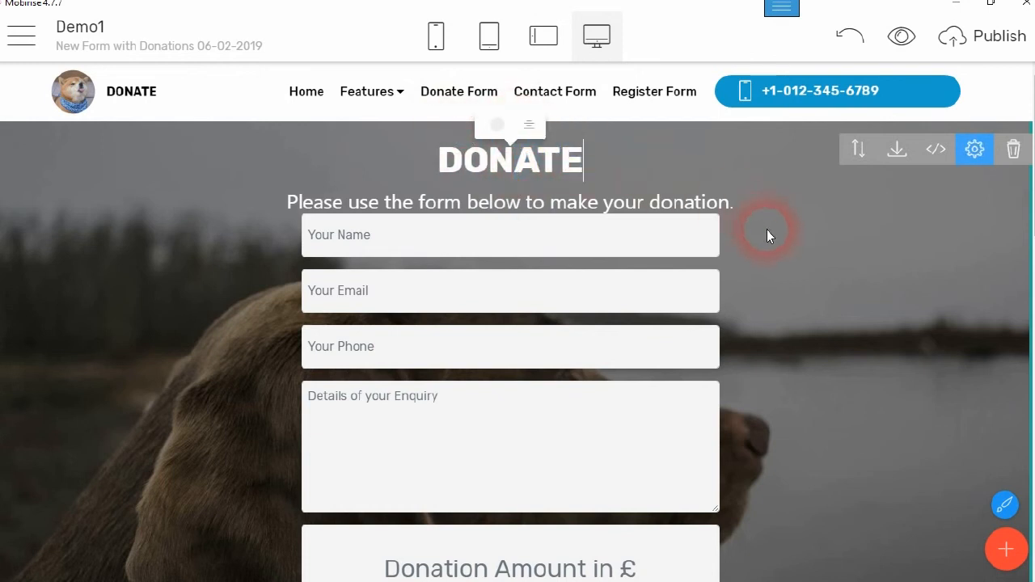
Add a blank line after the donation instruction text to separate it from the form fields.
triple_click(734, 202)
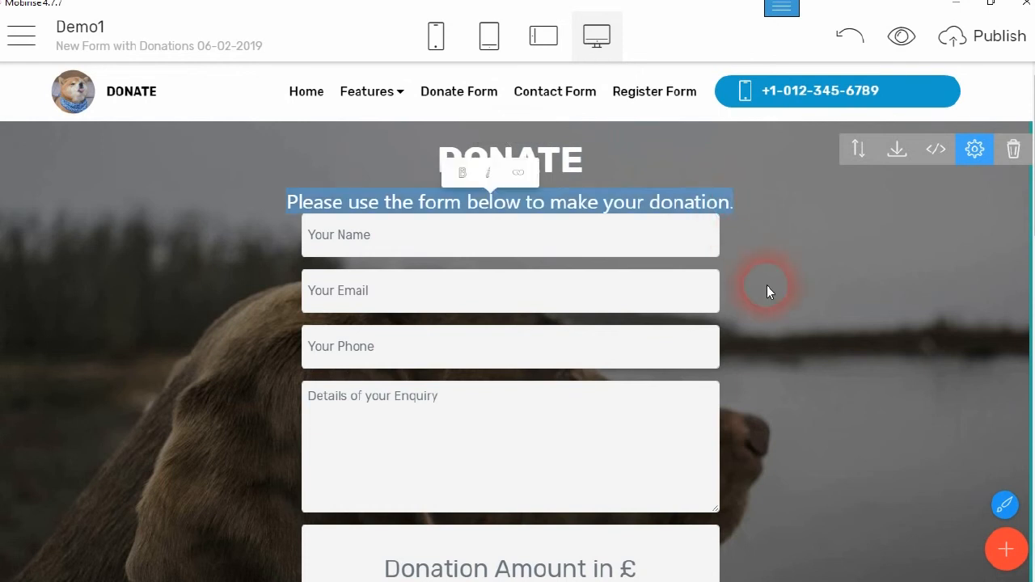
left_click(767, 286)
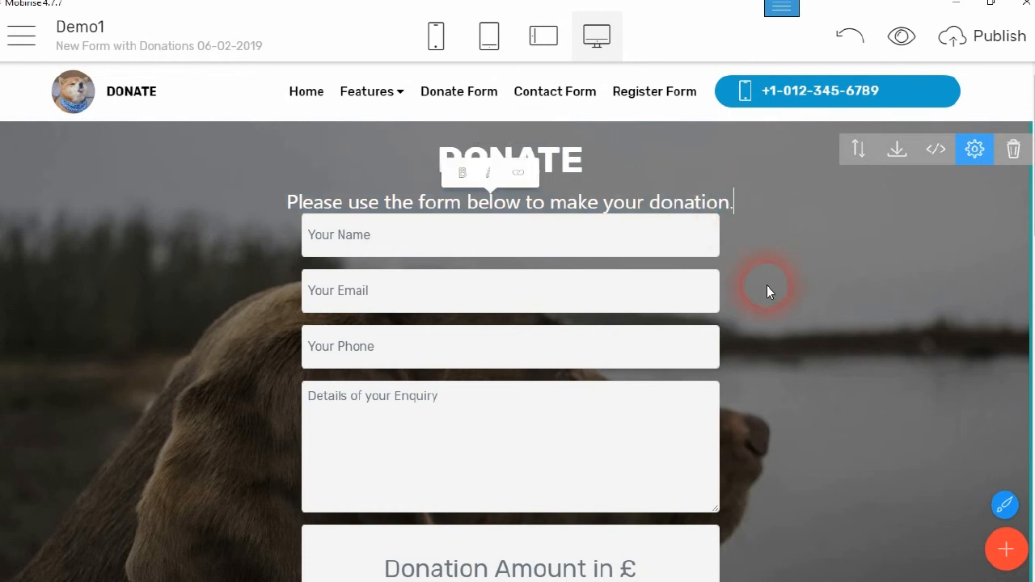
key("Return")
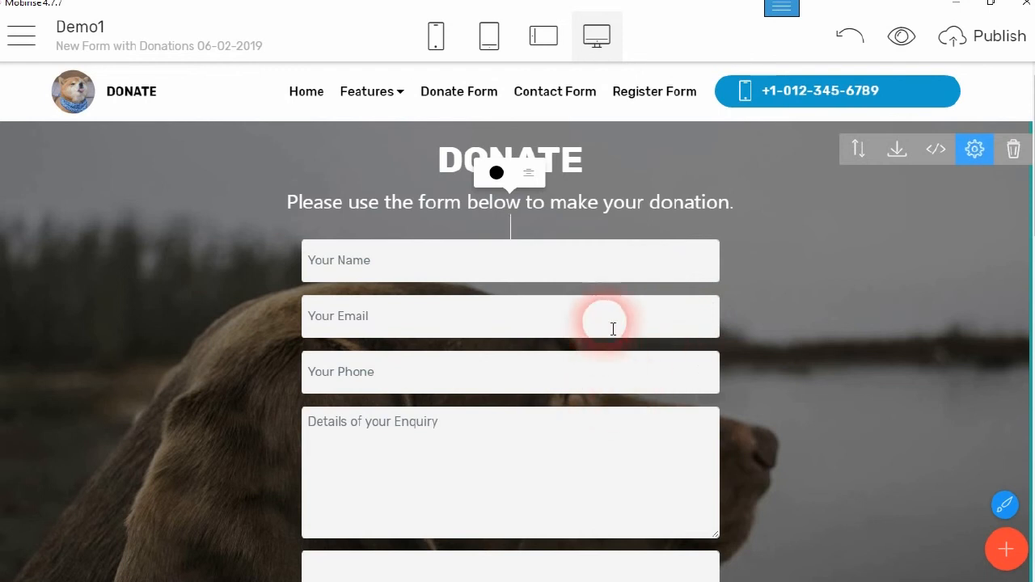
scroll(654, 387, "down", 1)
scroll(654, 387, "down", 3)
scroll(647, 383, "up", 4)
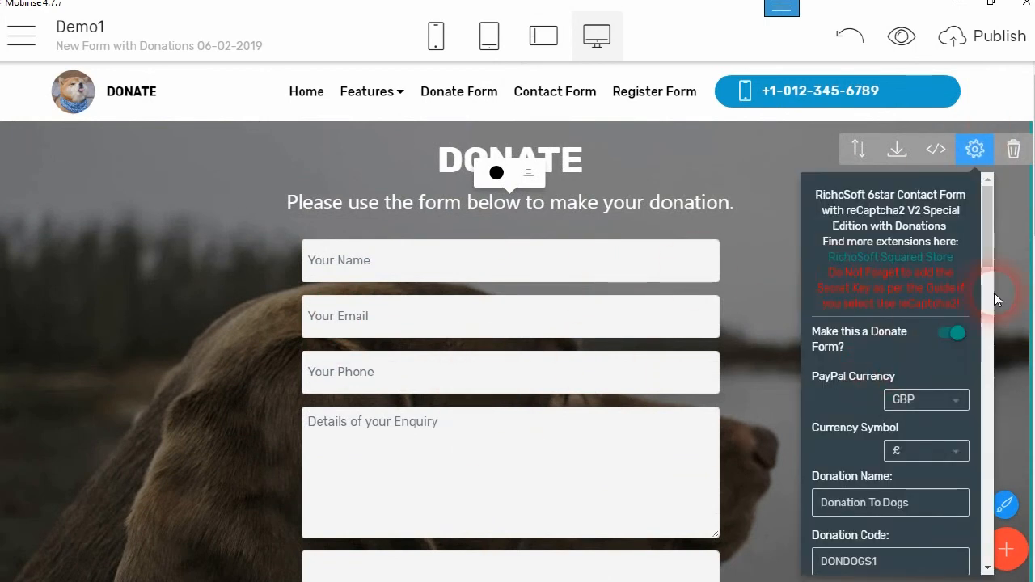
Make the donate form's email field optional and hide its phone and message box fields.
left_click_drag(989, 242, 991, 394)
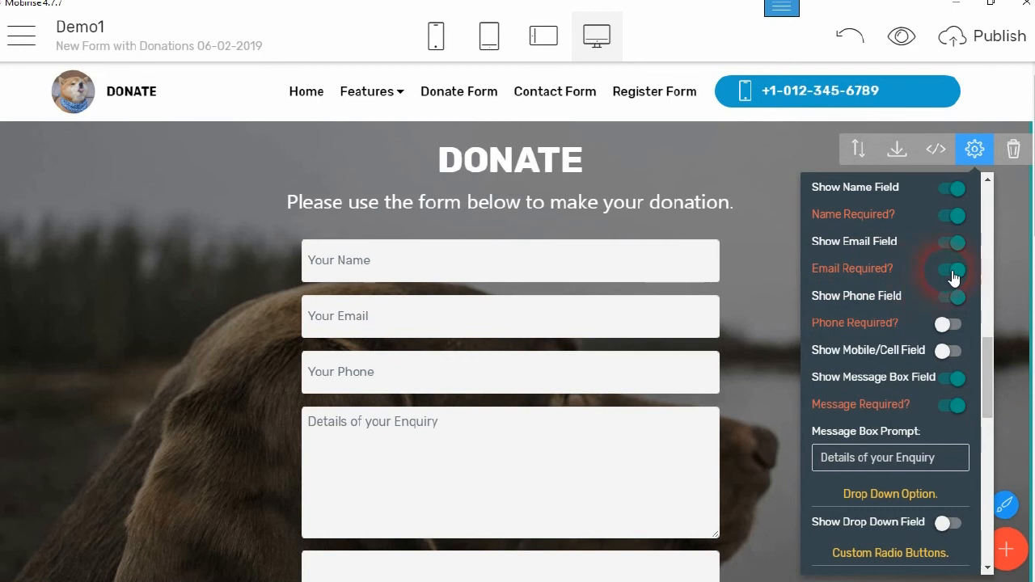
left_click(846, 337)
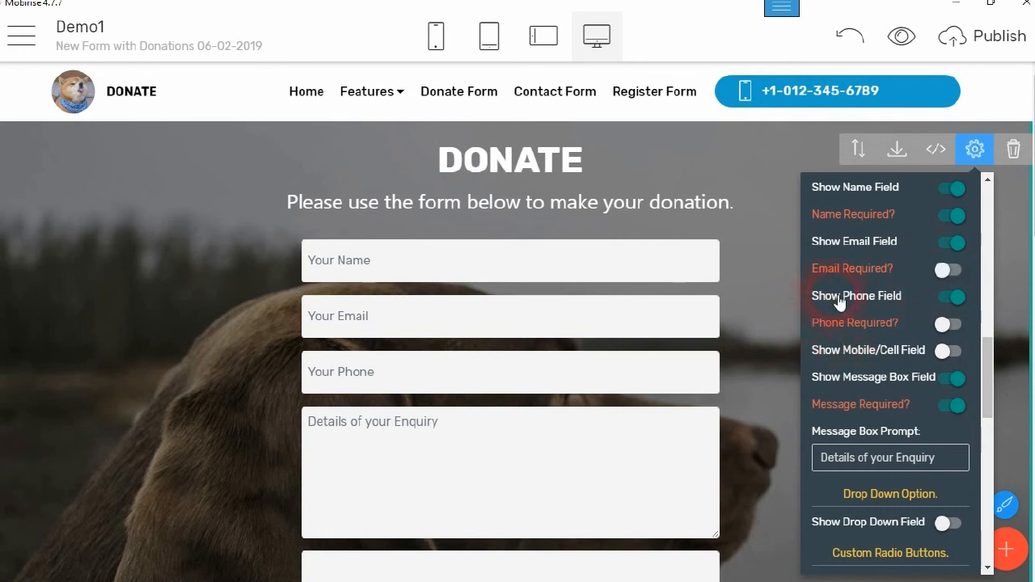
left_click(951, 301)
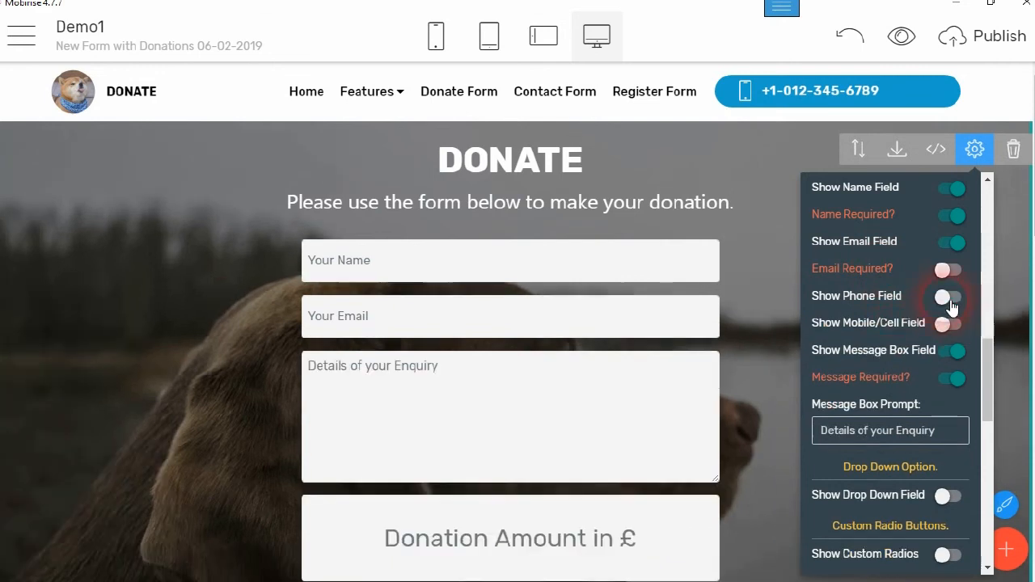
left_click(952, 353)
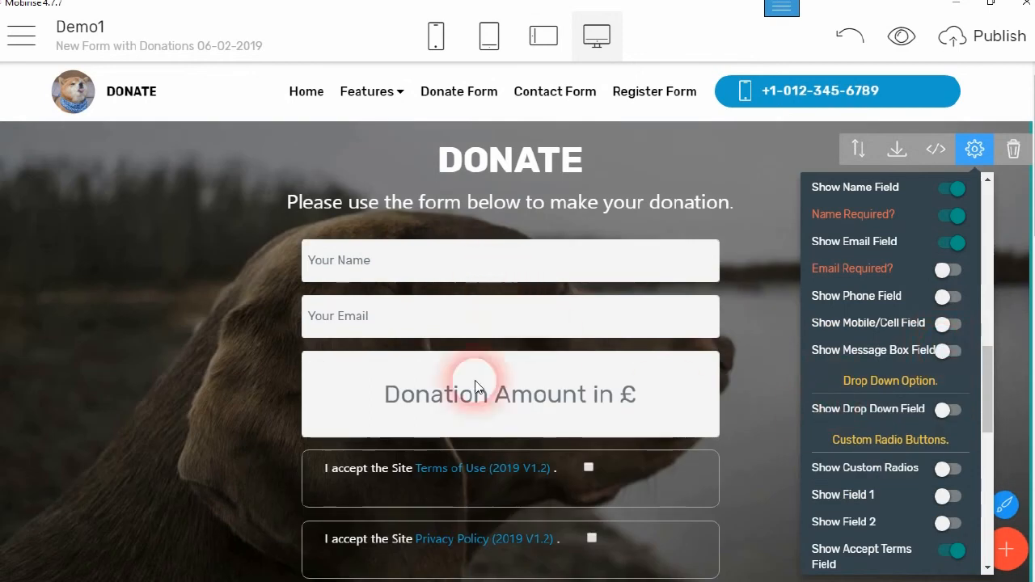
scroll(554, 474, "down", 3)
scroll(555, 476, "up", 2)
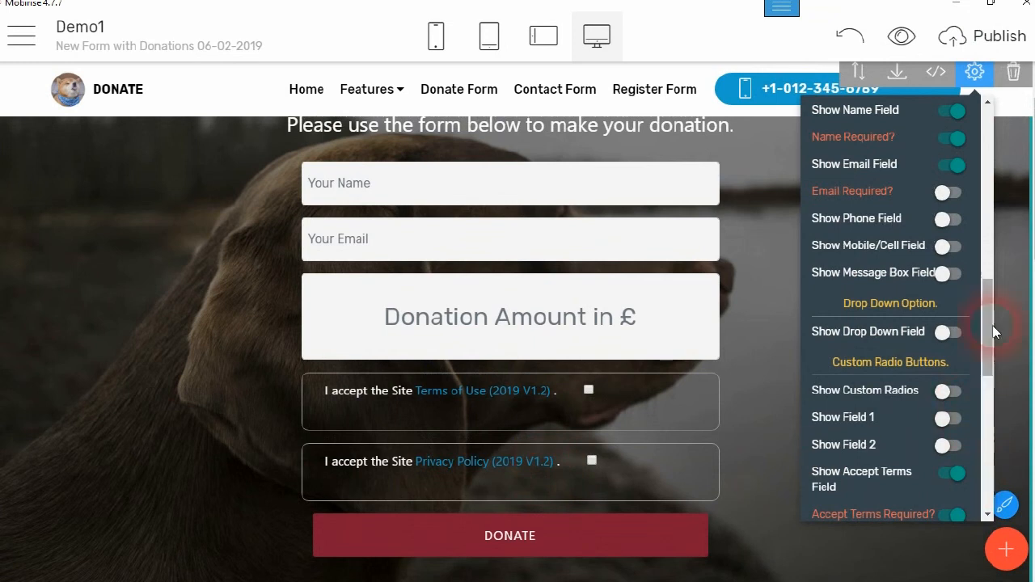
Set the donate form's PayPal currency to USD.
left_click_drag(987, 301, 972, 136)
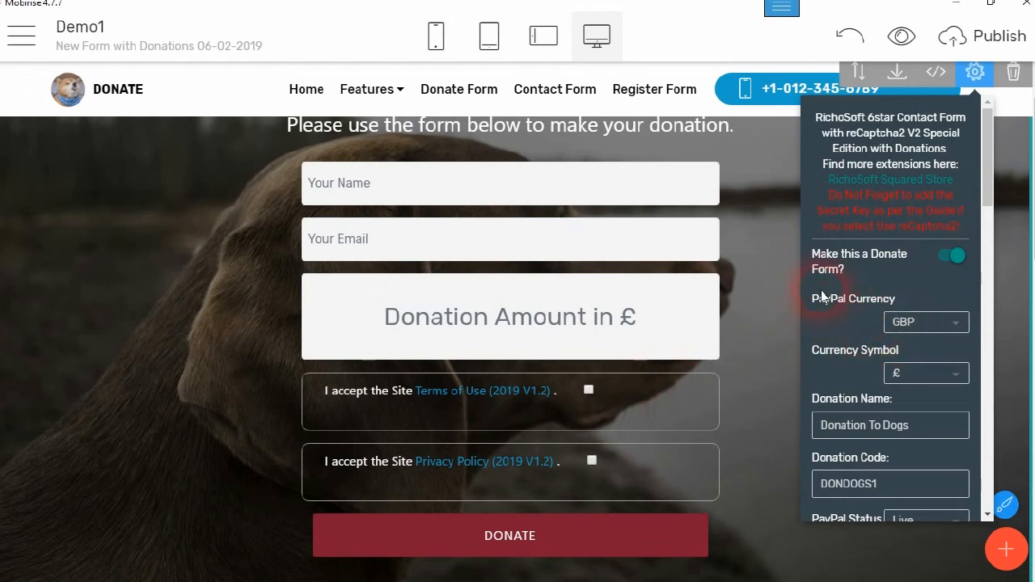
left_click(945, 325)
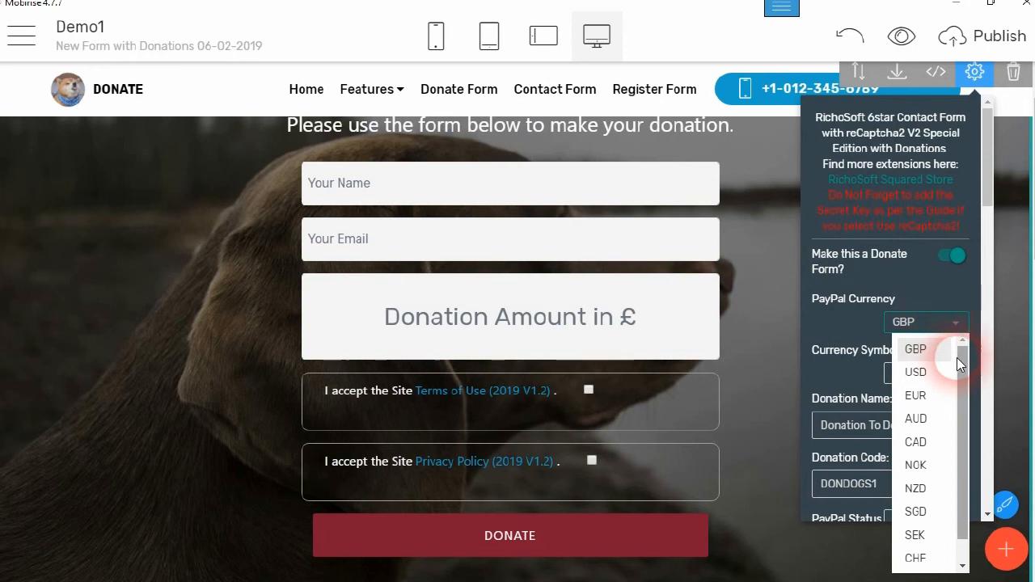
mouse_move(962, 367)
left_mouse_down()
mouse_move(958, 470)
mouse_move(952, 353)
left_mouse_up()
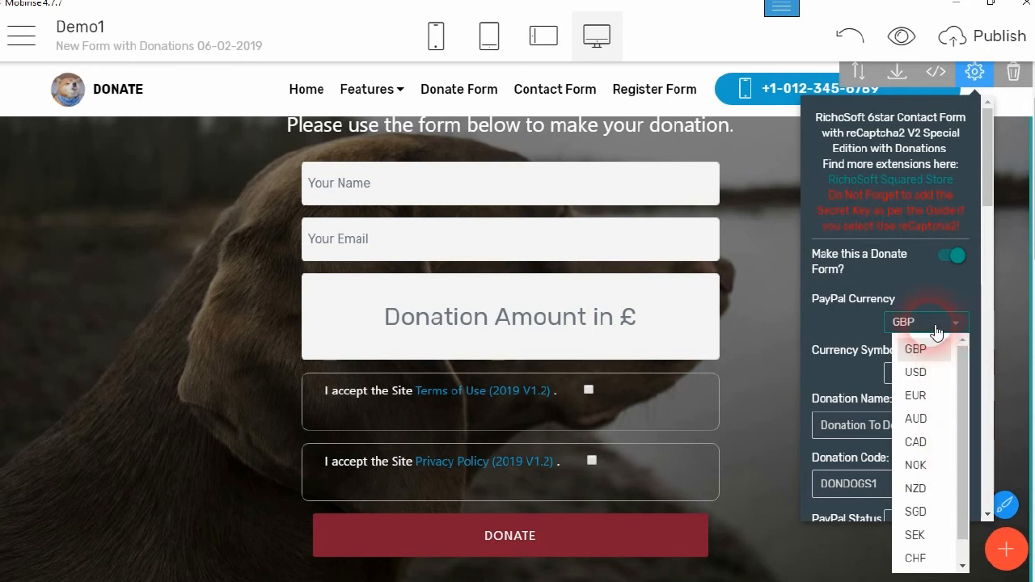
left_click(931, 326)
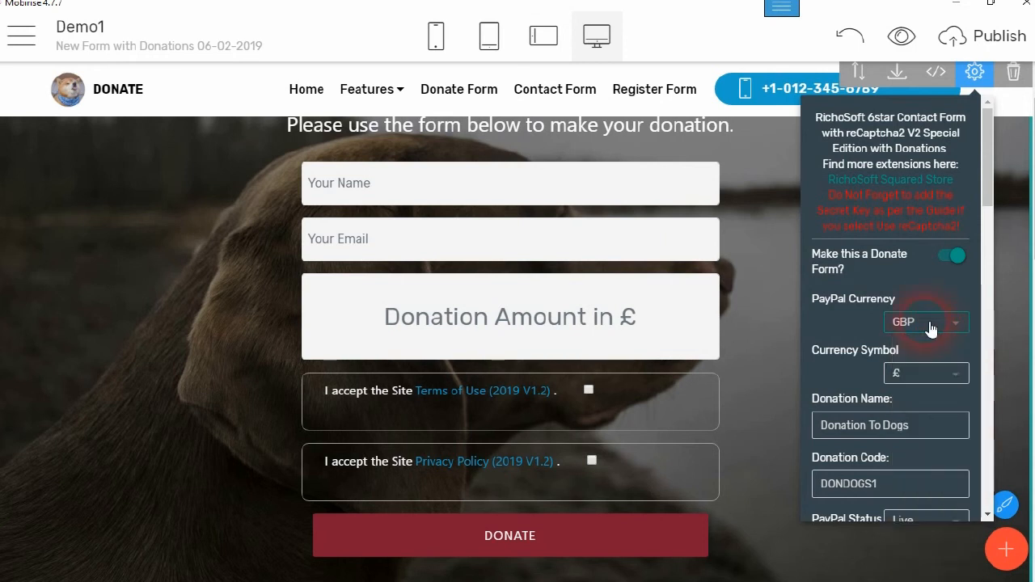
left_click(930, 326)
left_click(928, 376)
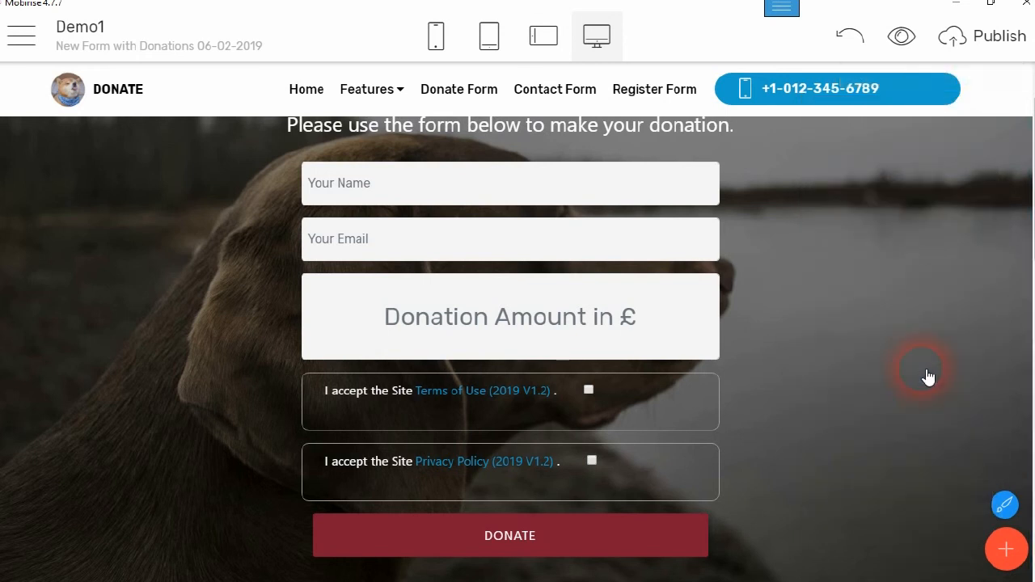
Reopen the donate form's block parameters and set the currency symbol to $.
left_click(971, 75)
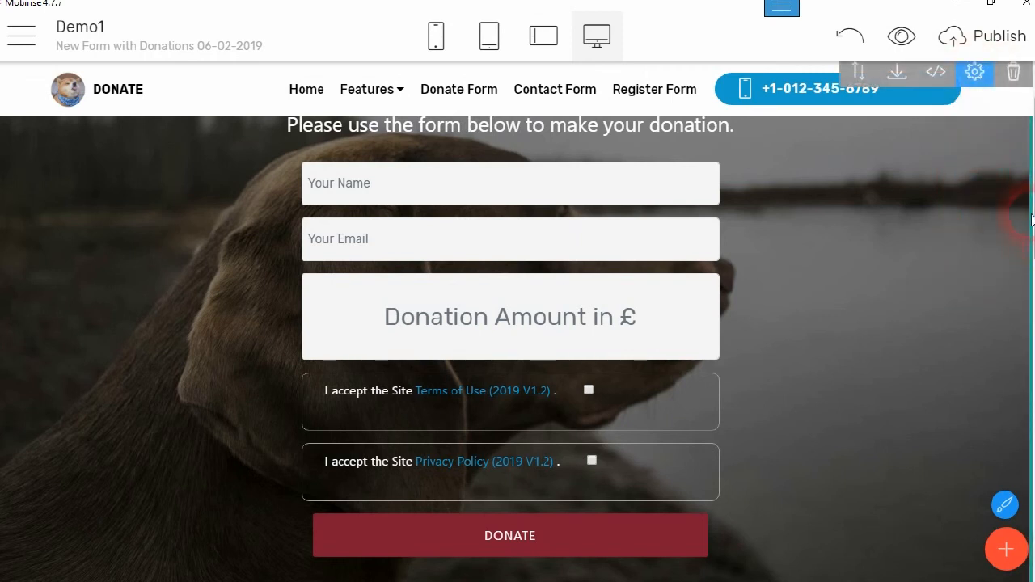
scroll(1026, 227, "up", 1)
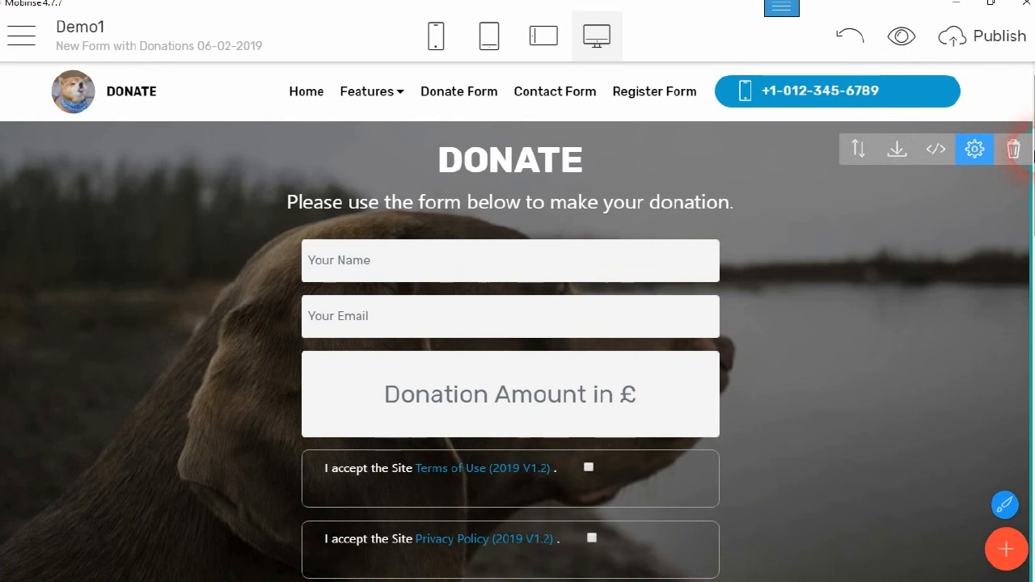
left_click(975, 146)
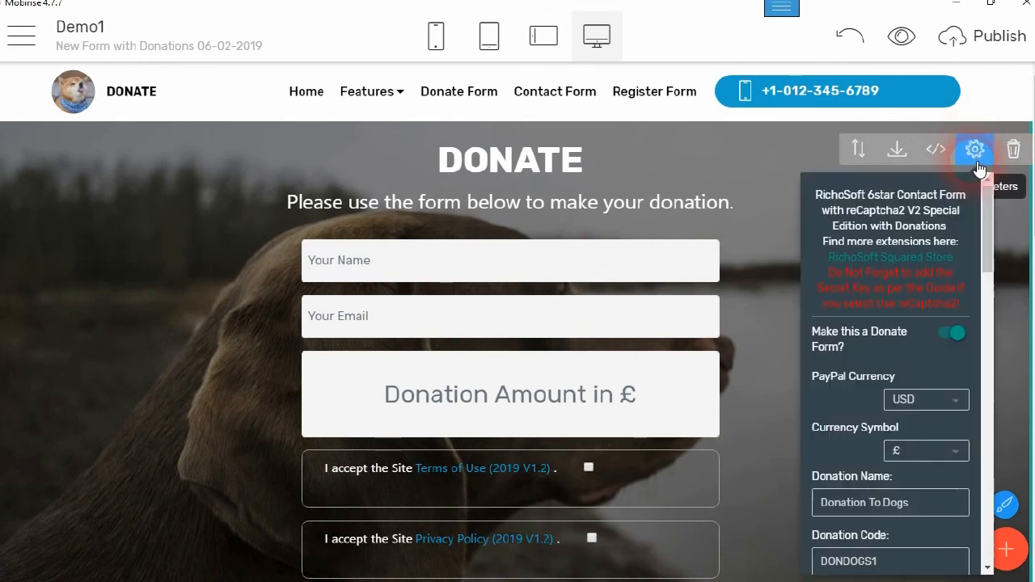
left_click(956, 453)
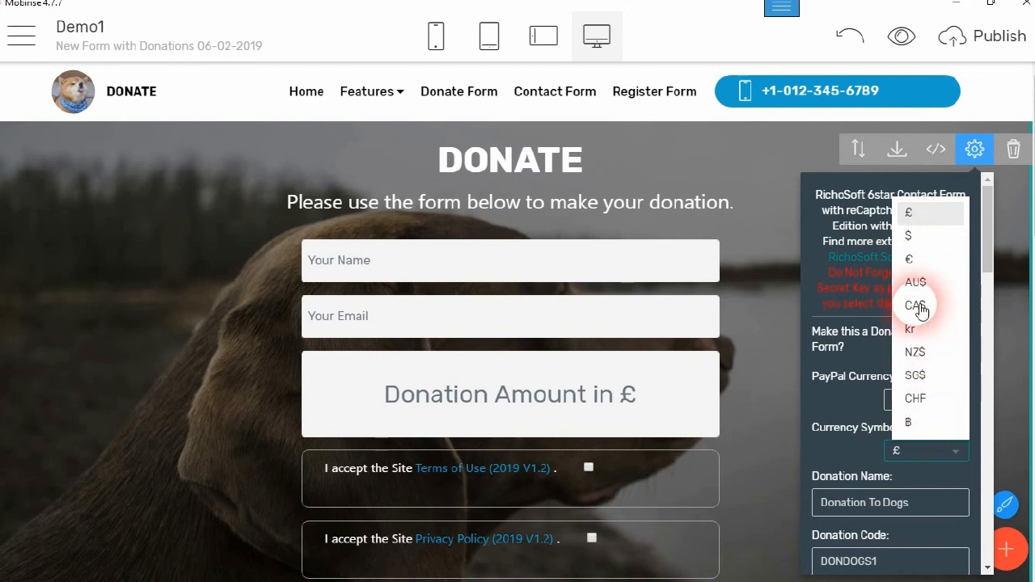
left_click(925, 237)
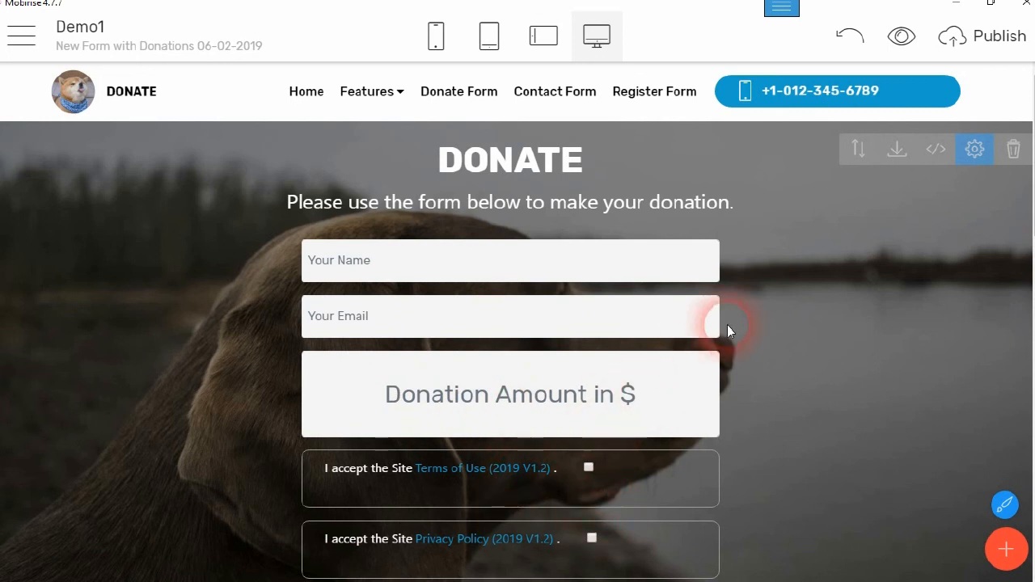
Set the donation name to "His Hospice" in the donate form's block parameters.
left_click(975, 150)
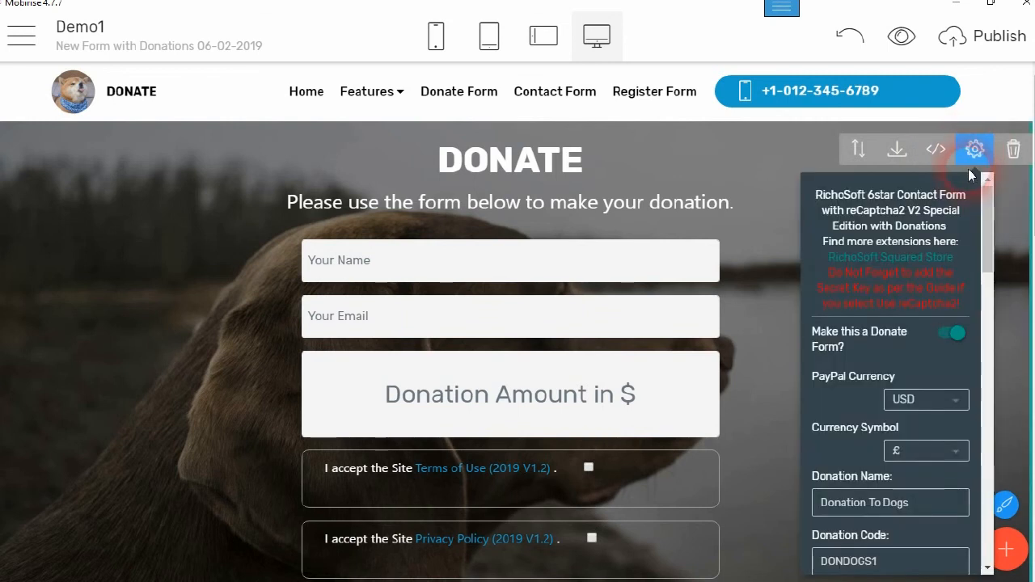
left_click_drag(989, 262, 980, 324)
left_click(855, 261)
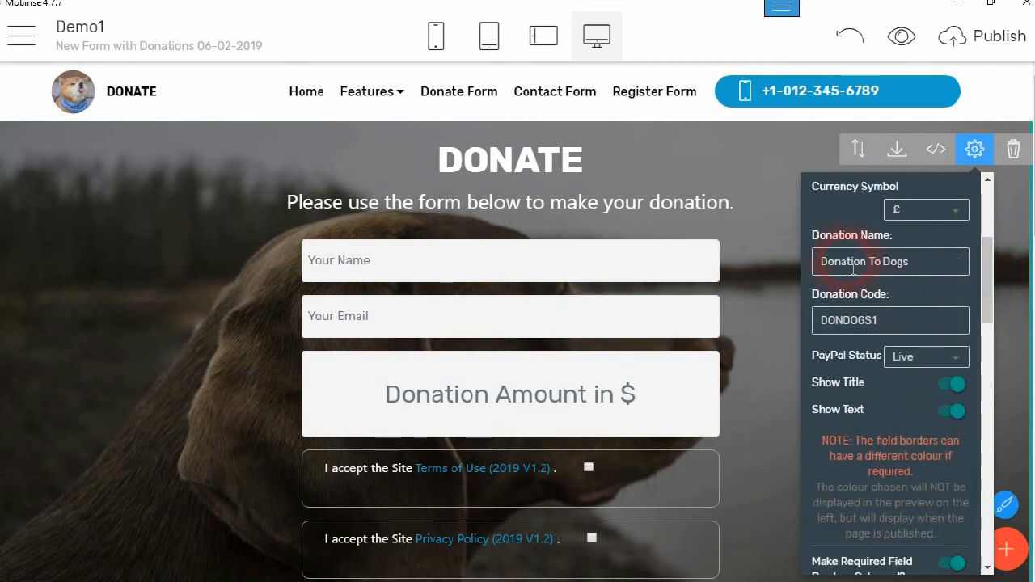
left_click_drag(821, 262, 923, 278)
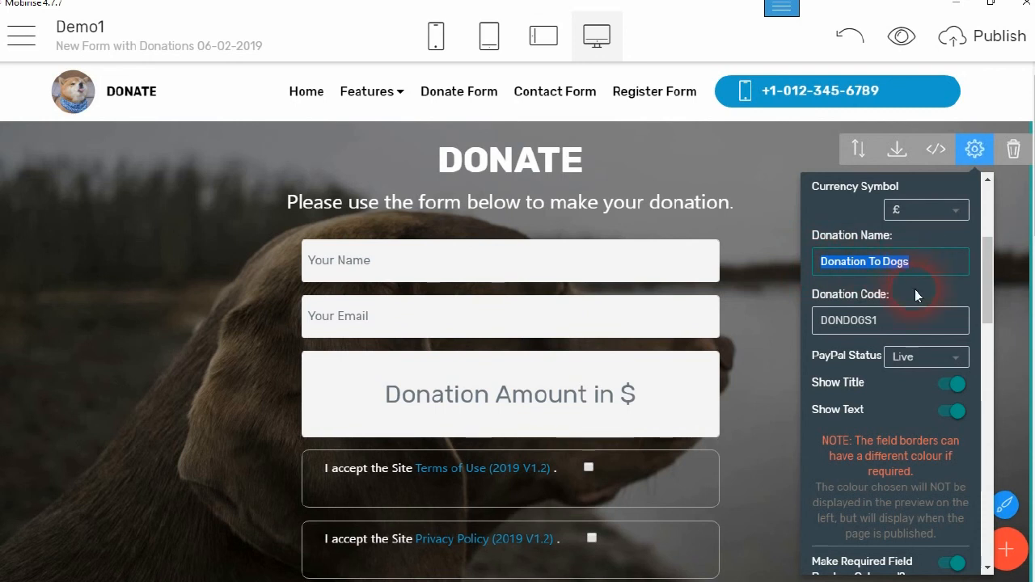
type("His H")
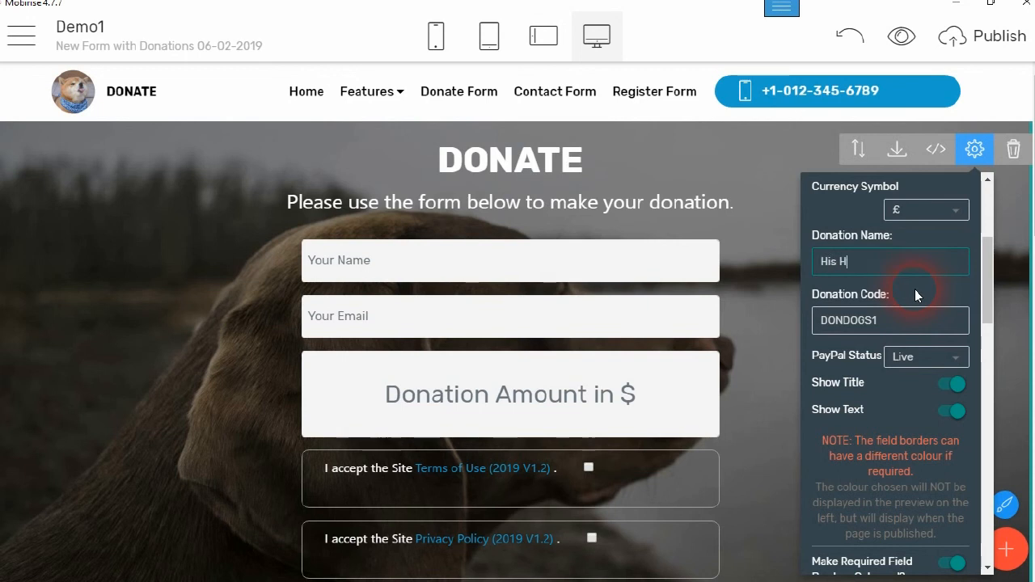
type("ospice")
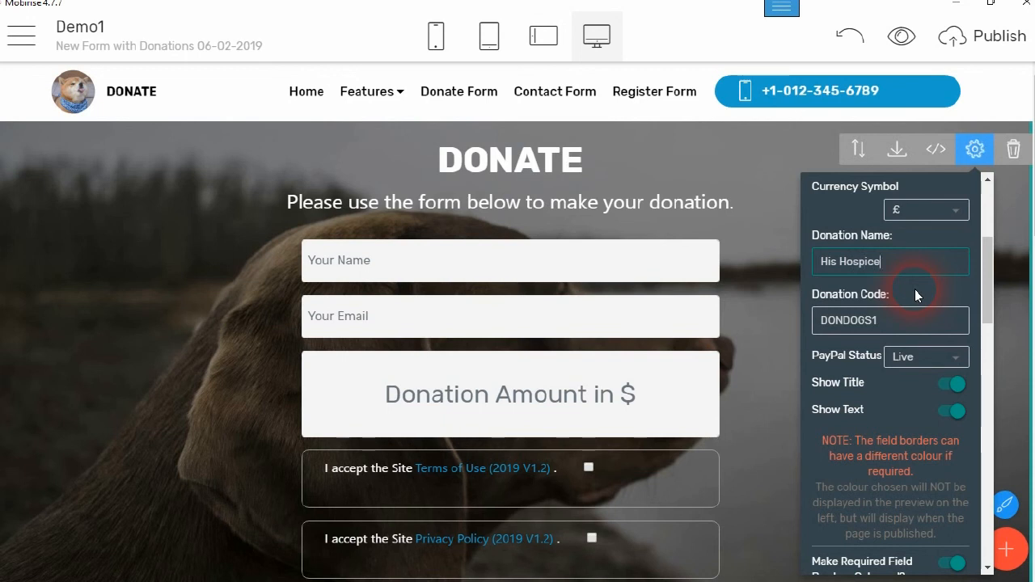
Set the donation code to HH1 and check the PayPal status options, leaving the status on Live.
right_click(884, 324)
left_click(892, 327)
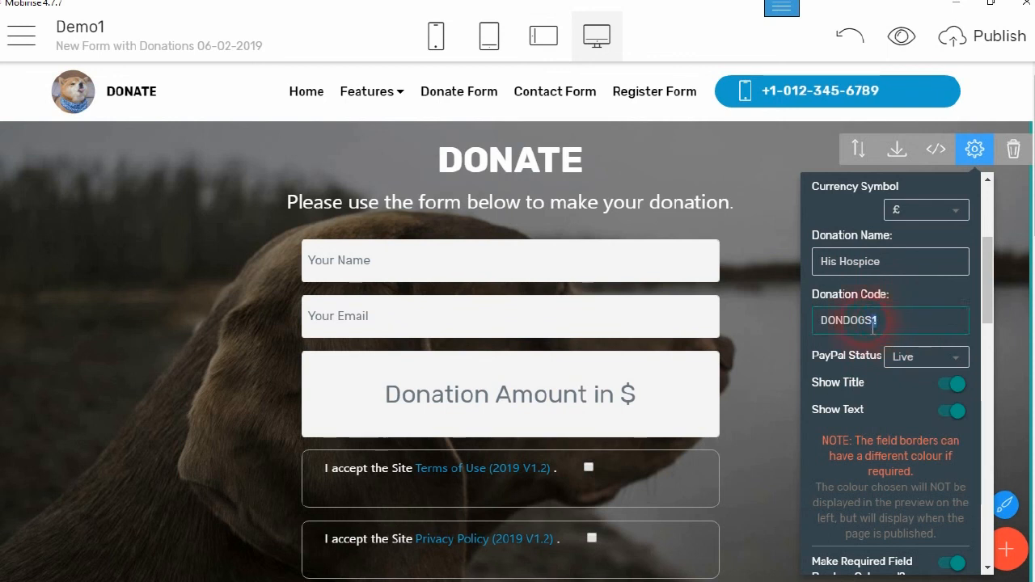
left_click_drag(874, 324, 781, 324)
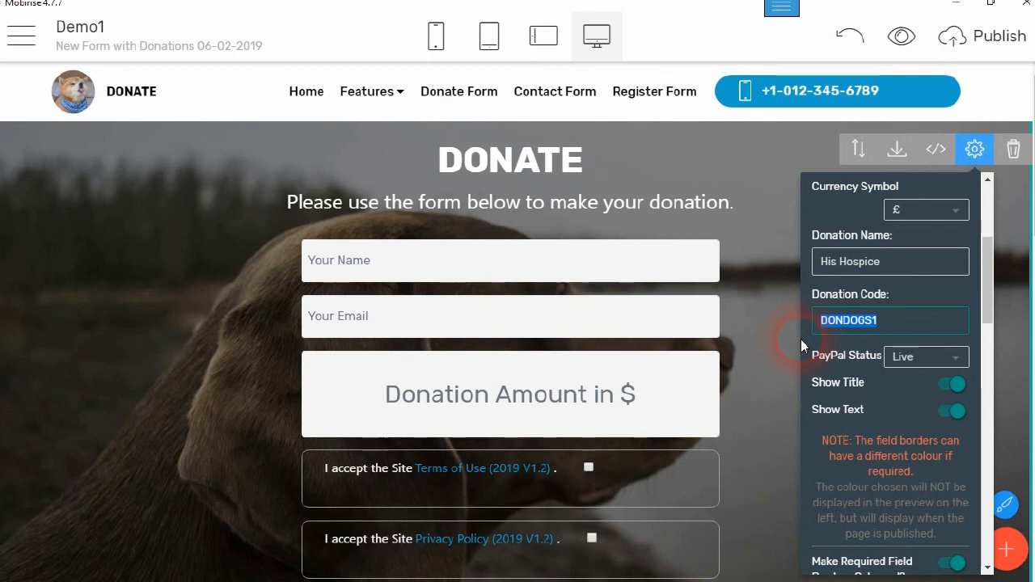
type("HH1")
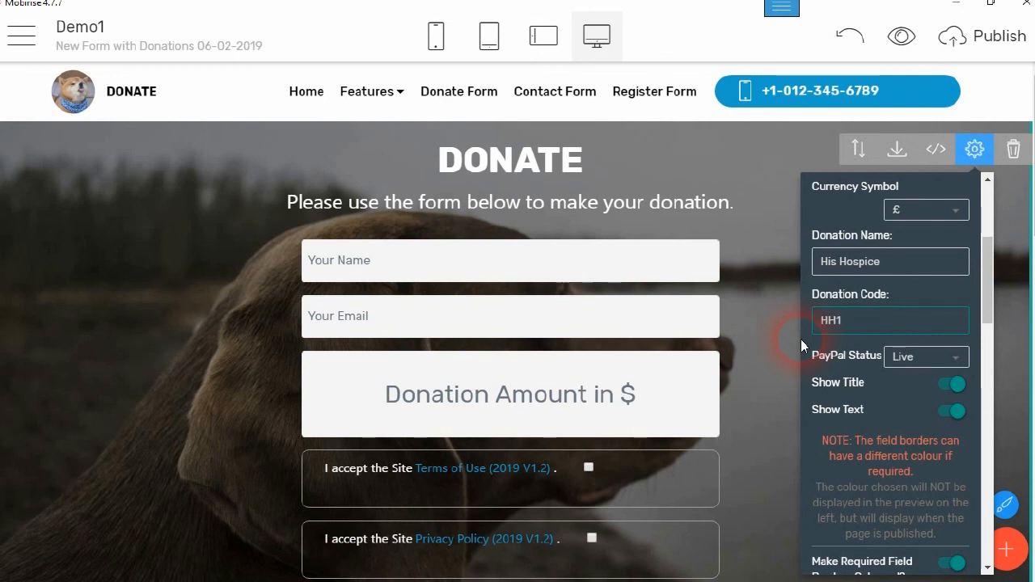
left_click(908, 362)
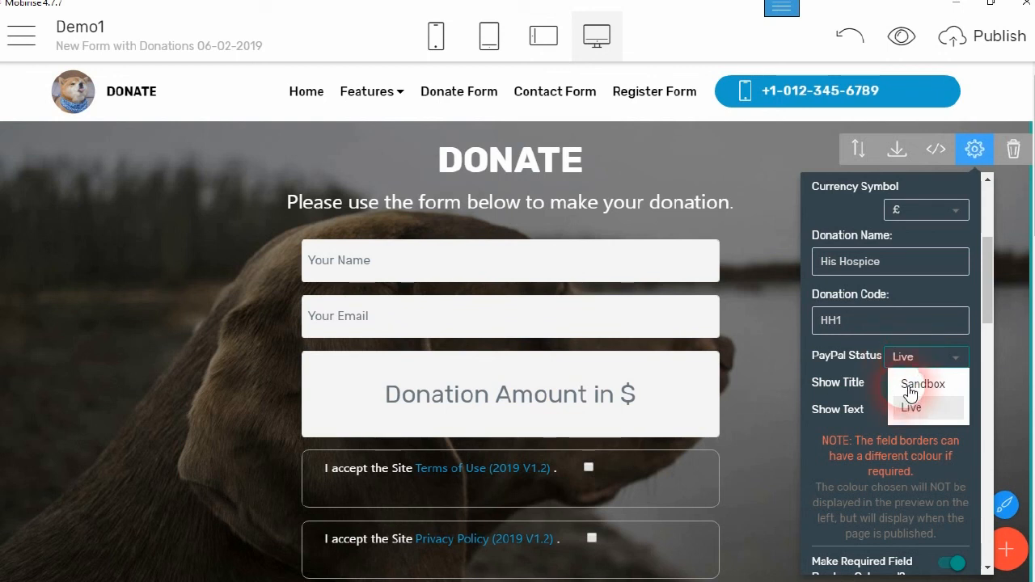
left_click(920, 324)
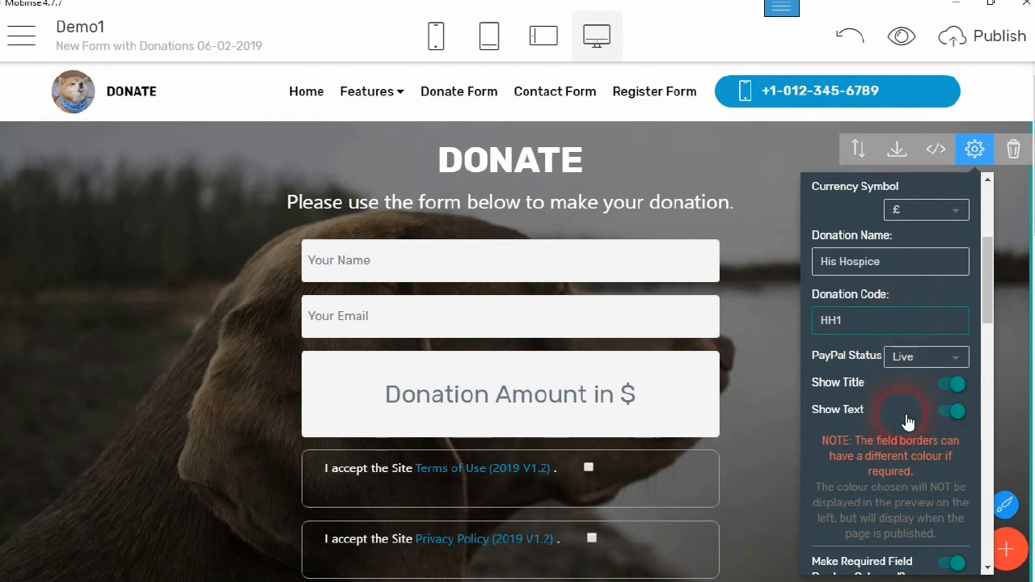
Review the donate form and its block parameters, and turn off the option that makes it a donate form.
scroll(900, 400, "down", 1)
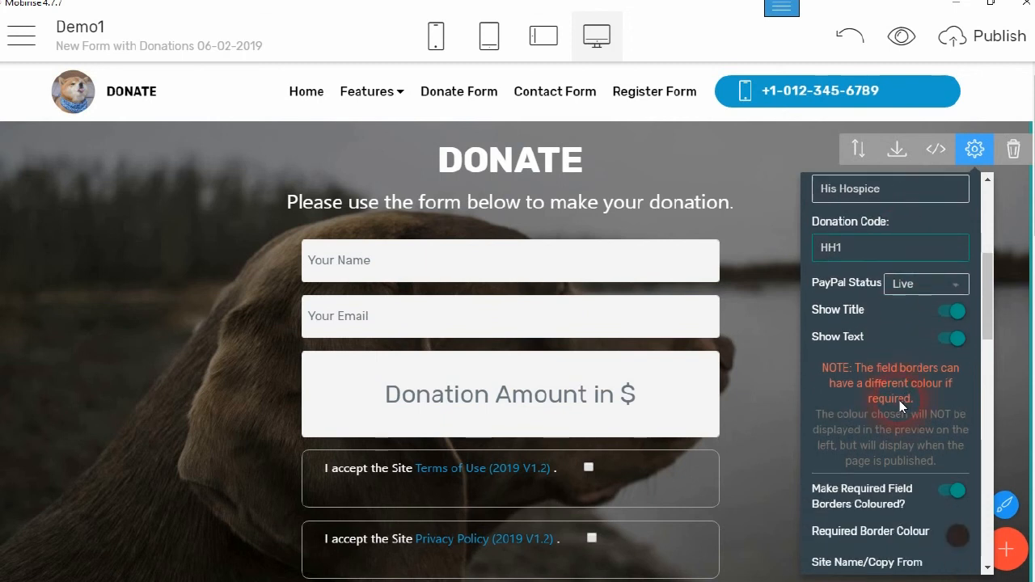
scroll(881, 376, "up", 1)
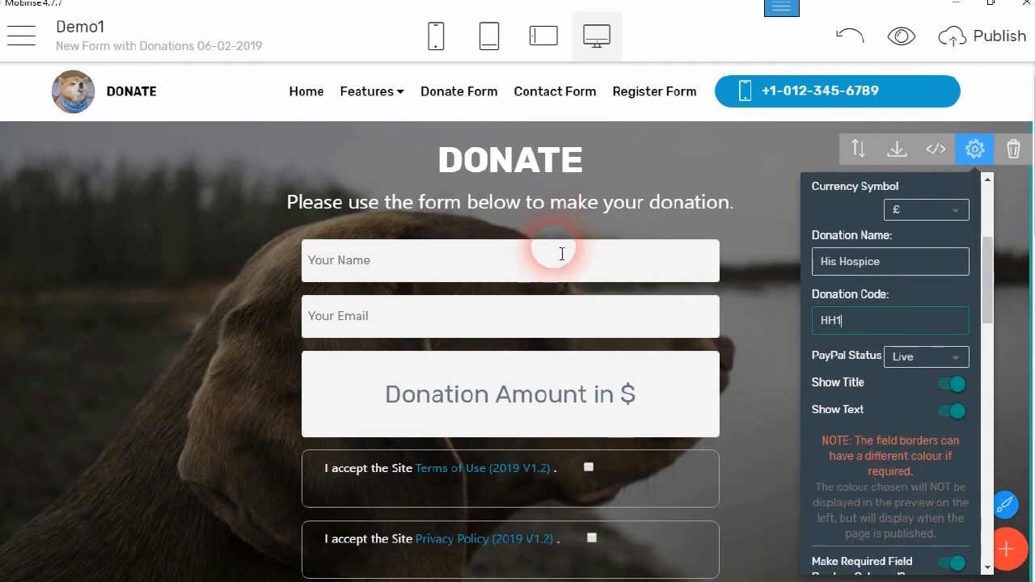
scroll(550, 253, "down", 3)
scroll(558, 261, "down", 1)
scroll(555, 257, "up", 4)
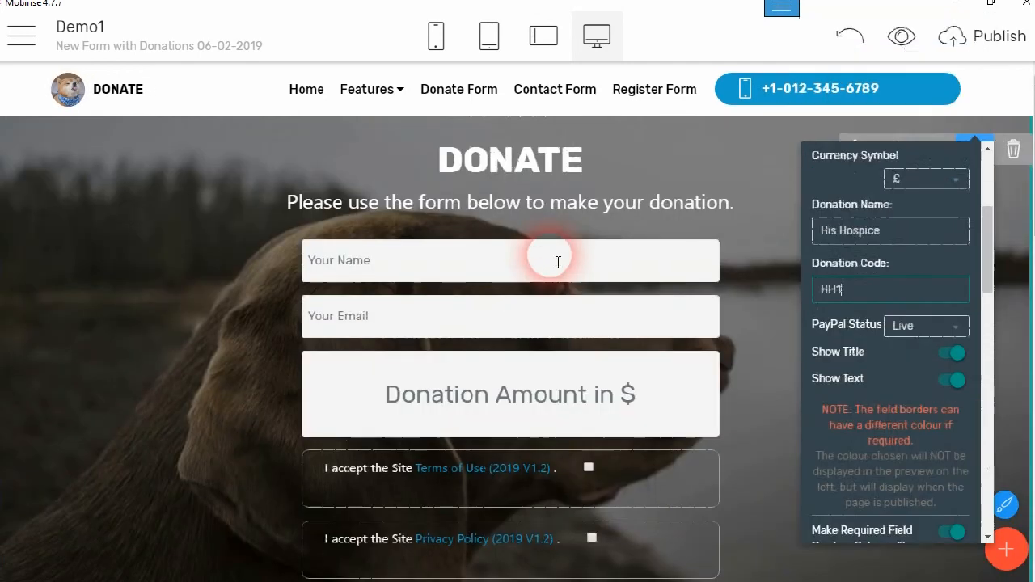
scroll(983, 257, "up", 3)
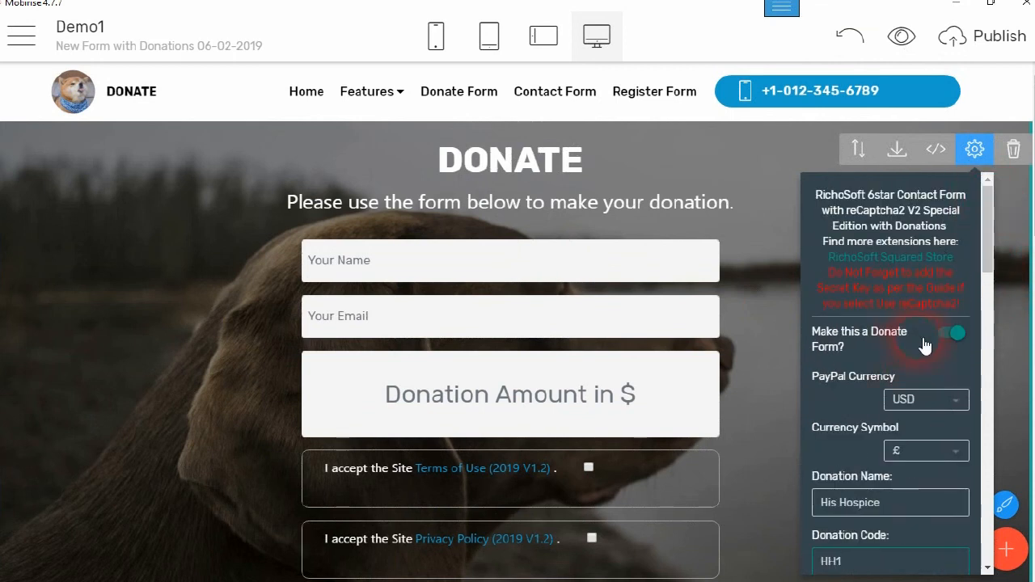
left_click(950, 334)
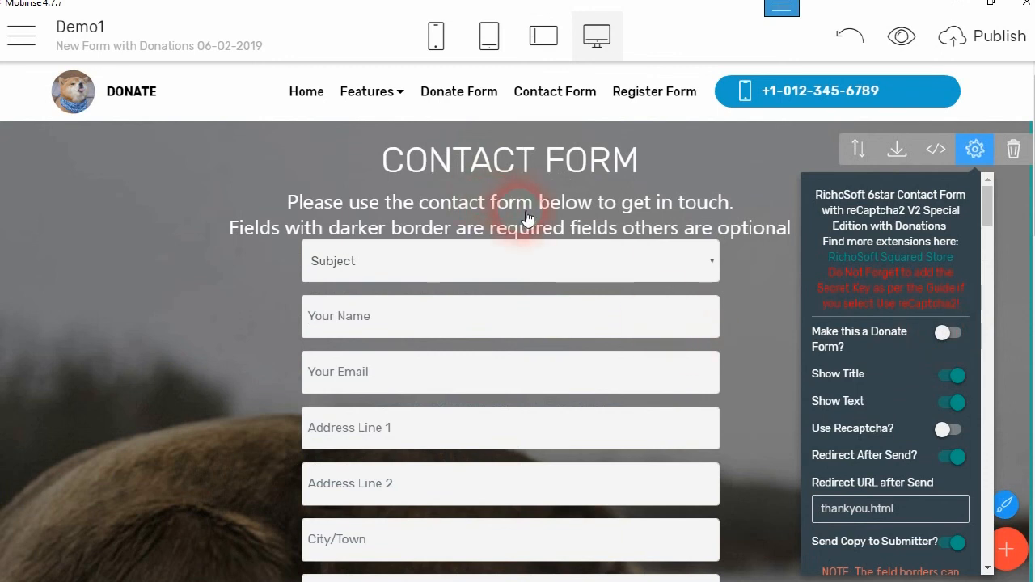
Look through the contact form's fields down to the acceptance checkboxes, and turn the donate form option back on.
scroll(525, 292, "down", 3)
scroll(531, 307, "down", 10)
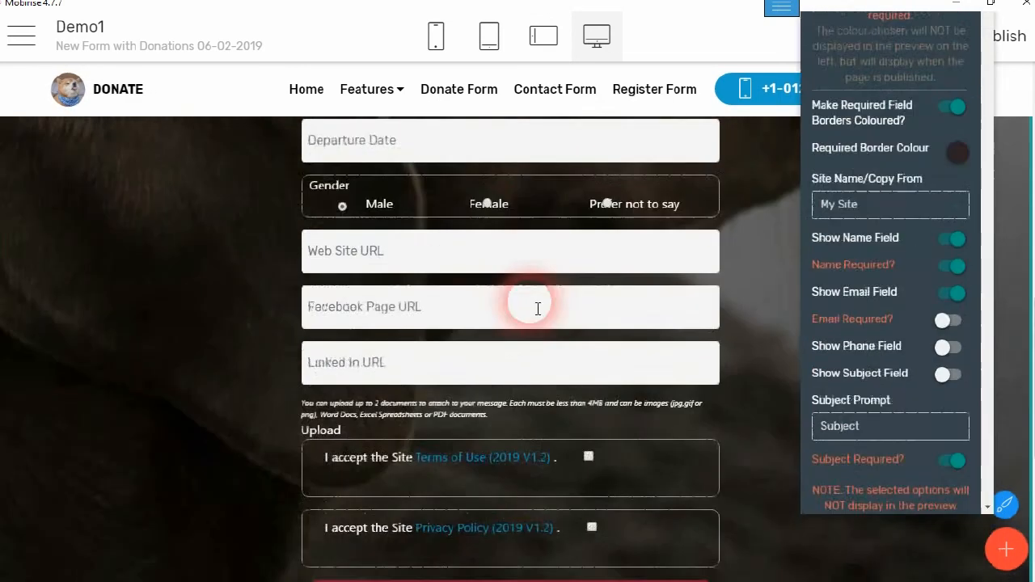
scroll(529, 301, "up", 12)
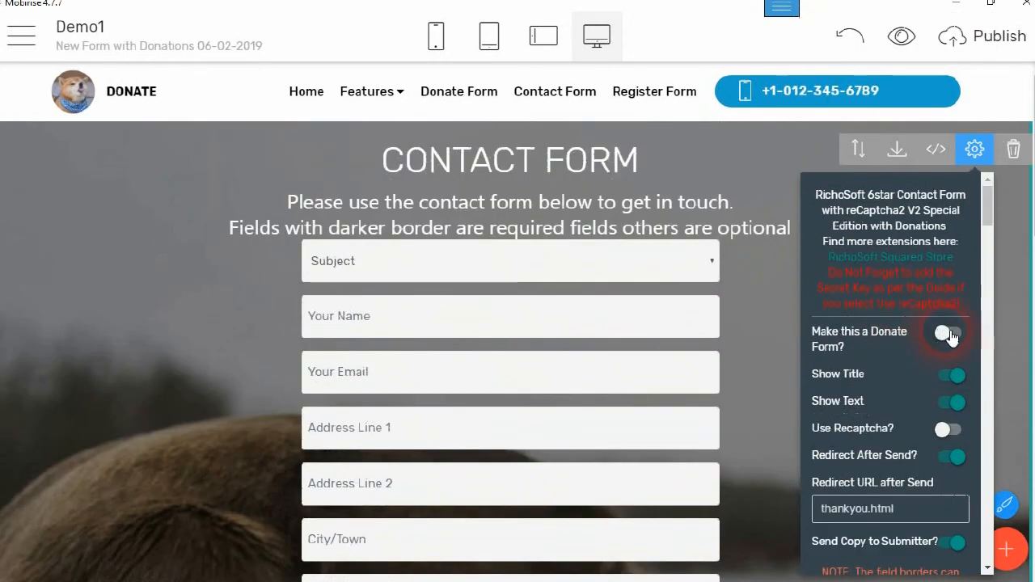
left_click(951, 336)
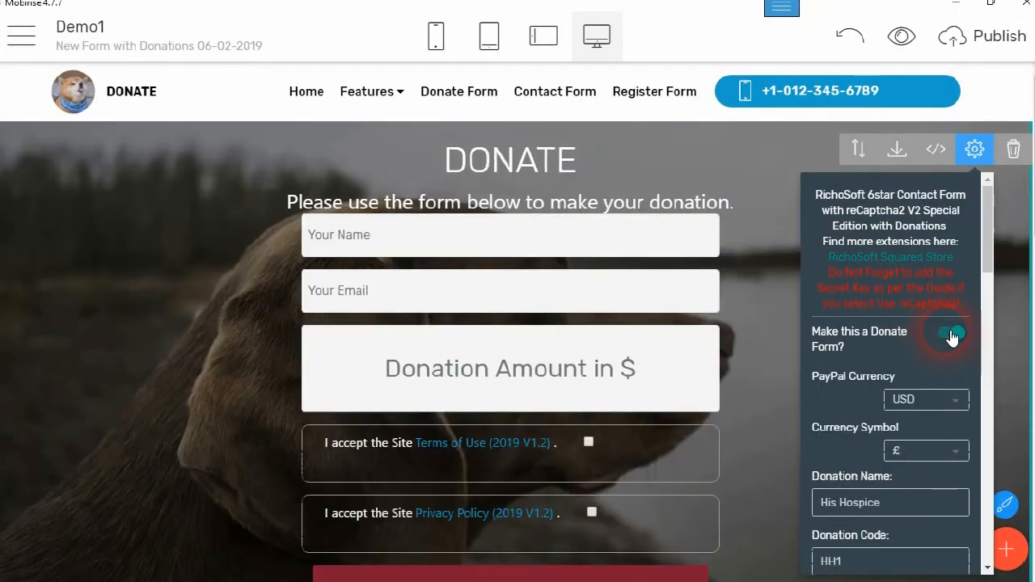